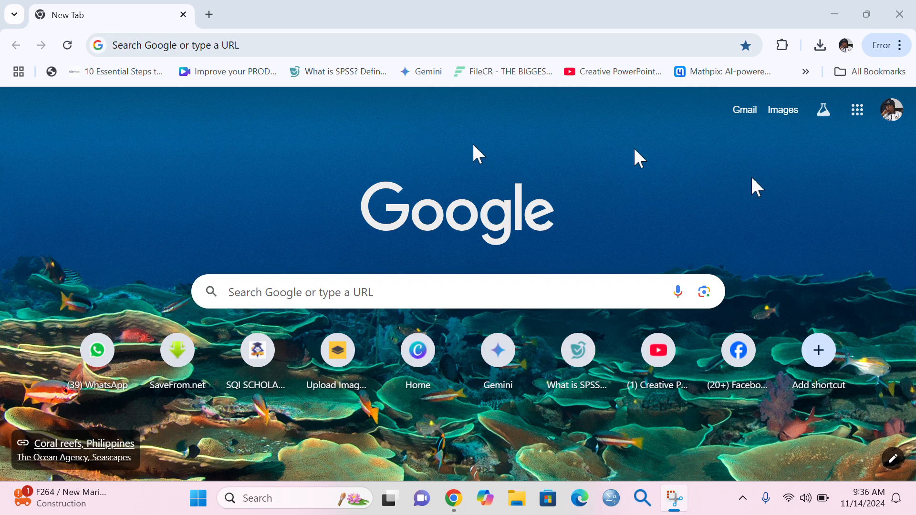
Open Google Forms from the list of Google apps.
left_click(858, 114)
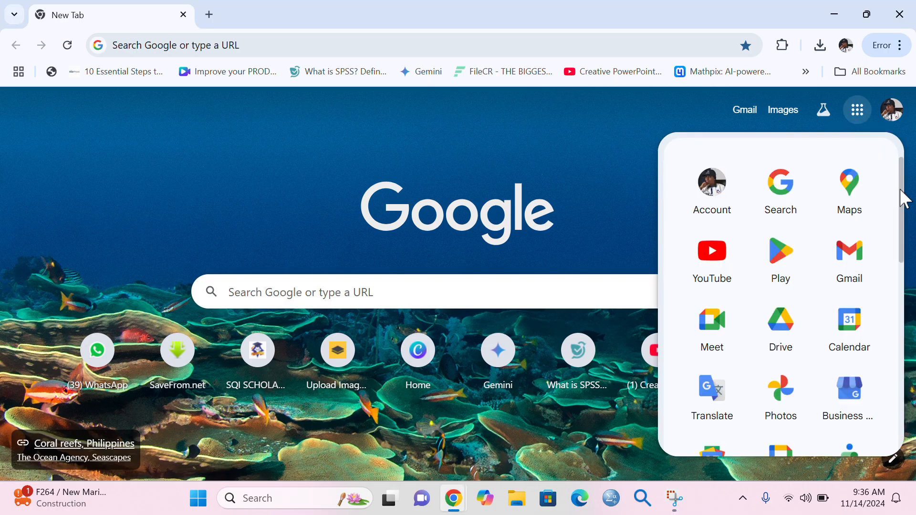
left_click_drag(903, 197, 910, 384)
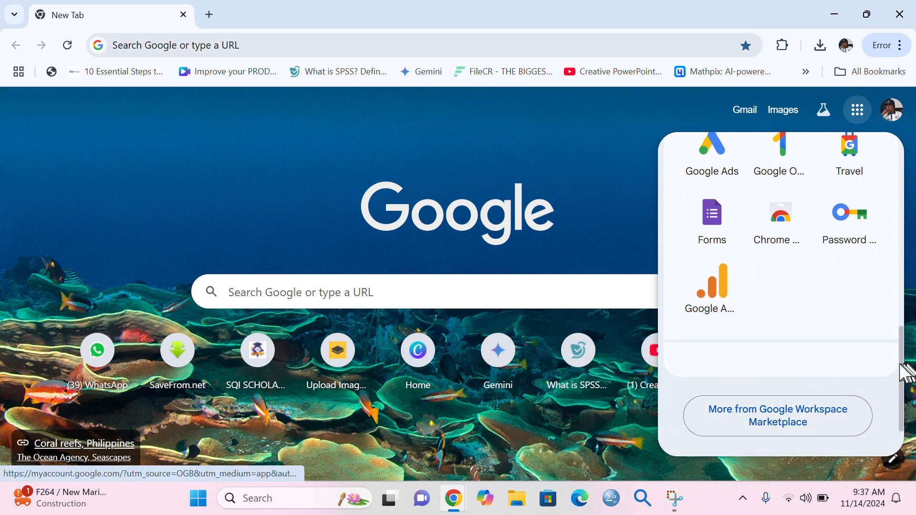
left_click_drag(900, 363, 867, 228)
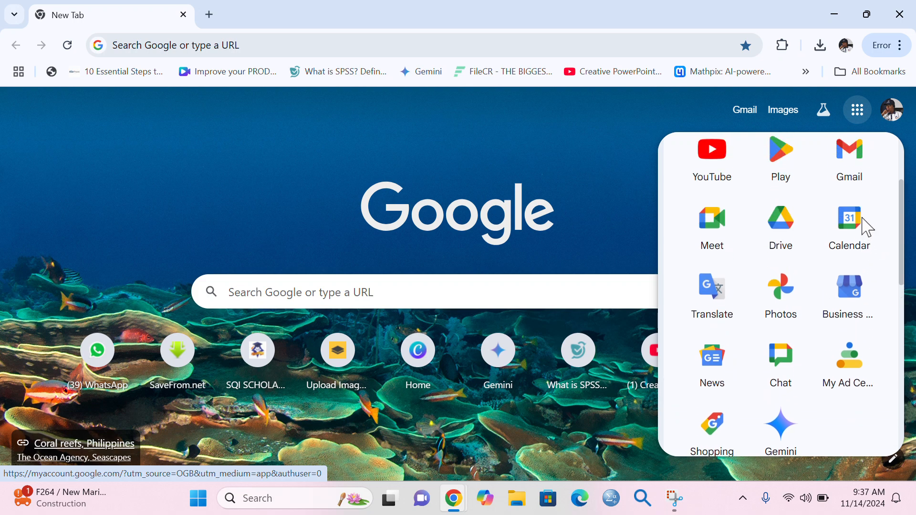
scroll(863, 224, "up", 1)
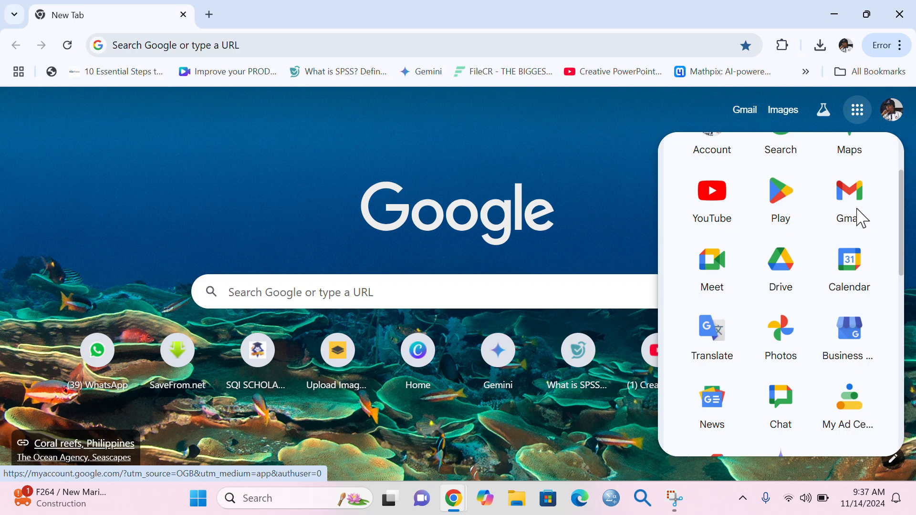
scroll(862, 219, "down", 5)
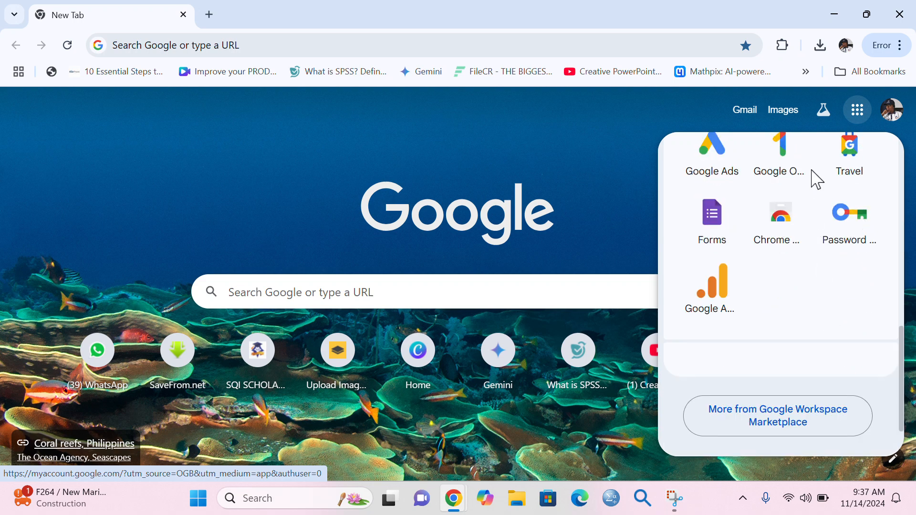
scroll(817, 172, "up", 5)
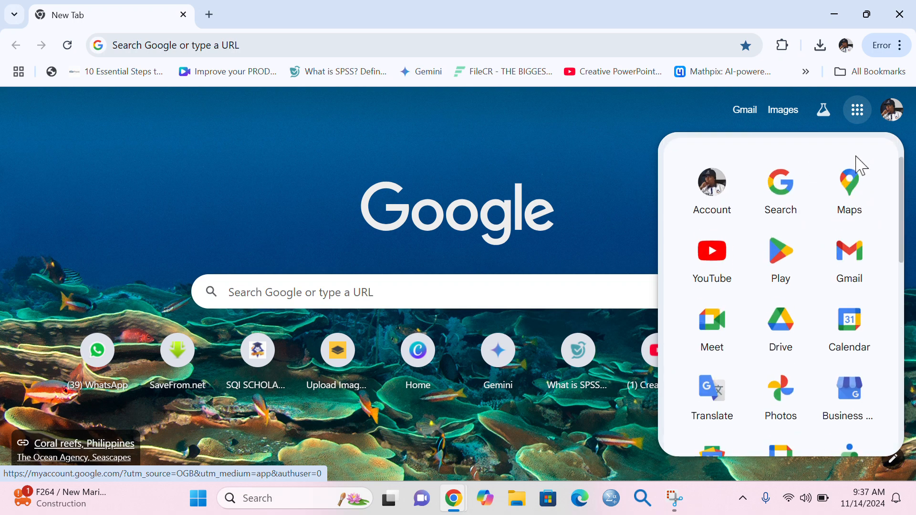
scroll(859, 221, "down", 10)
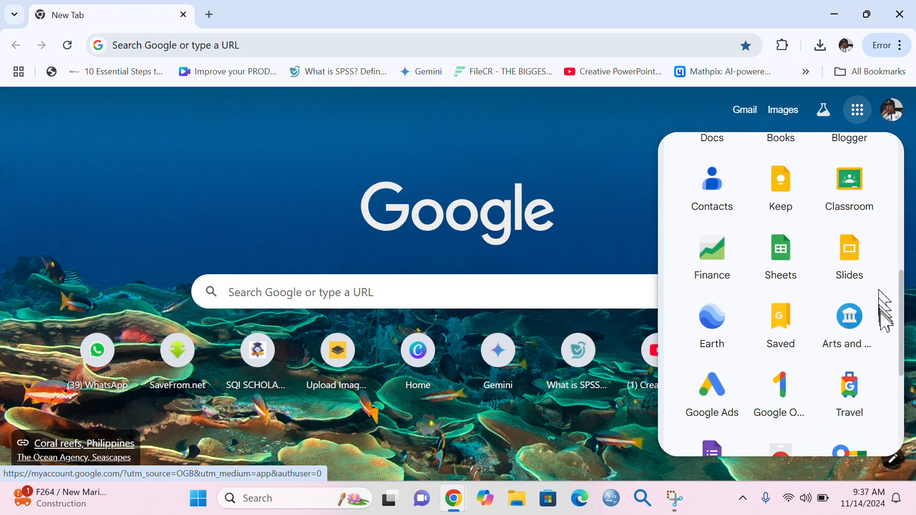
scroll(885, 315, "down", 4)
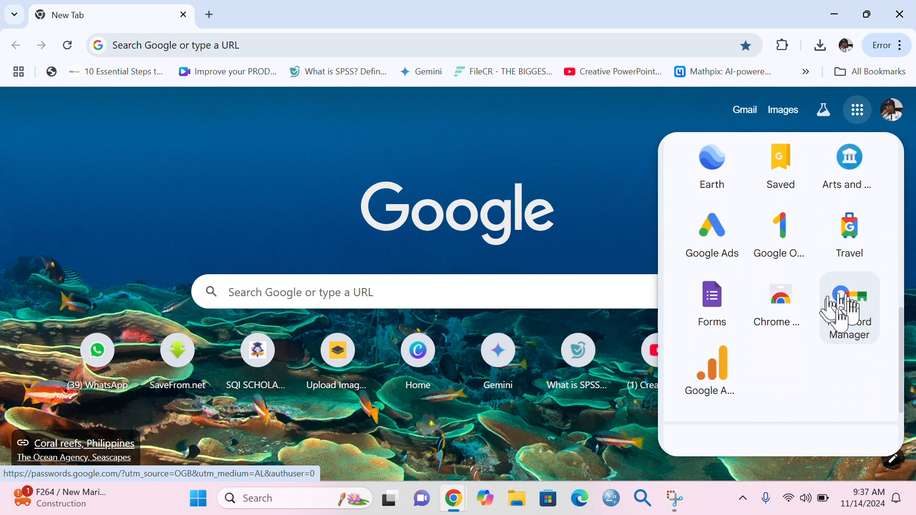
left_click(720, 314)
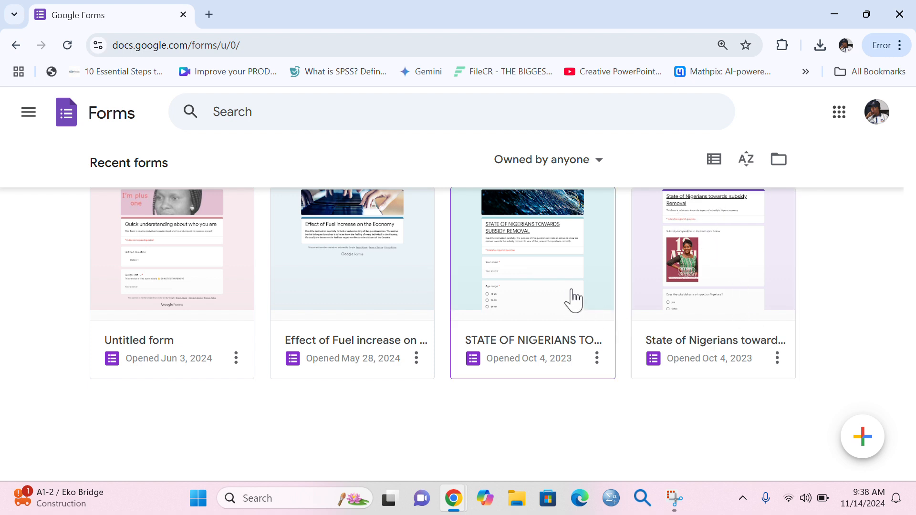
Create a new blank form from the template gallery.
mouse_move(860, 449)
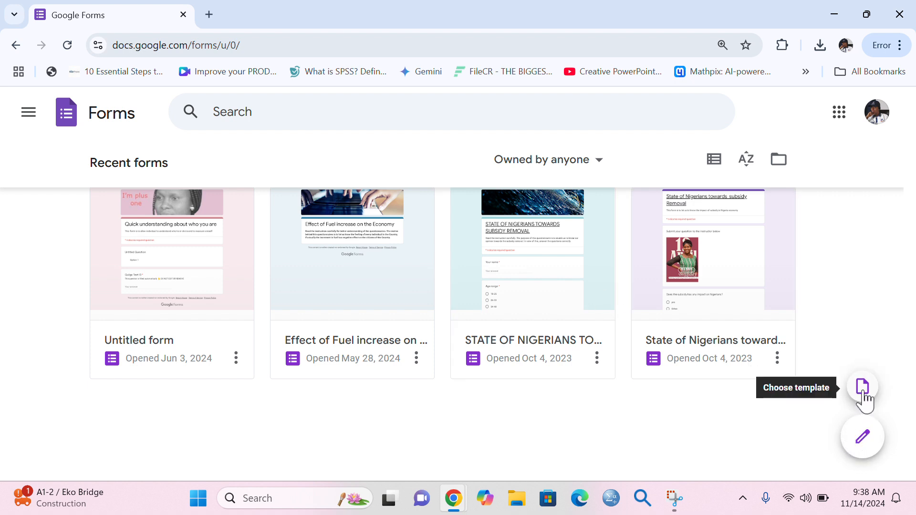
left_click(862, 387)
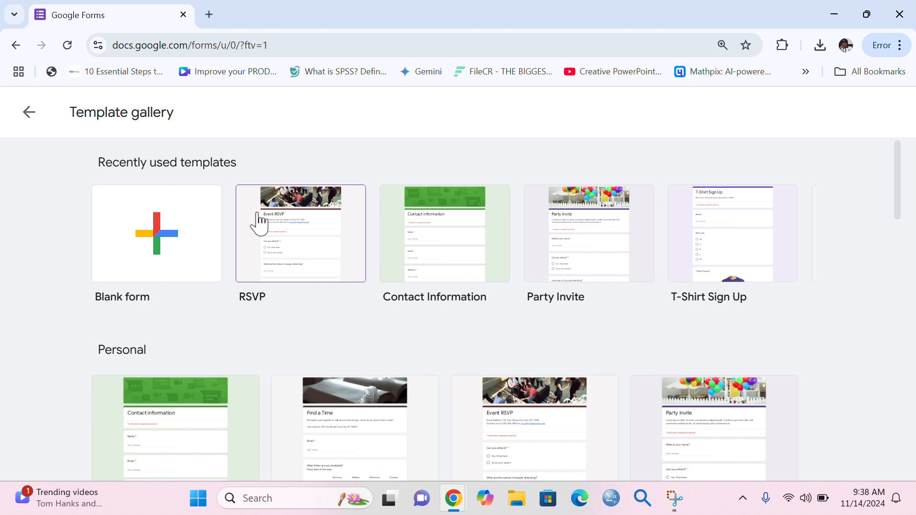
left_click(161, 247)
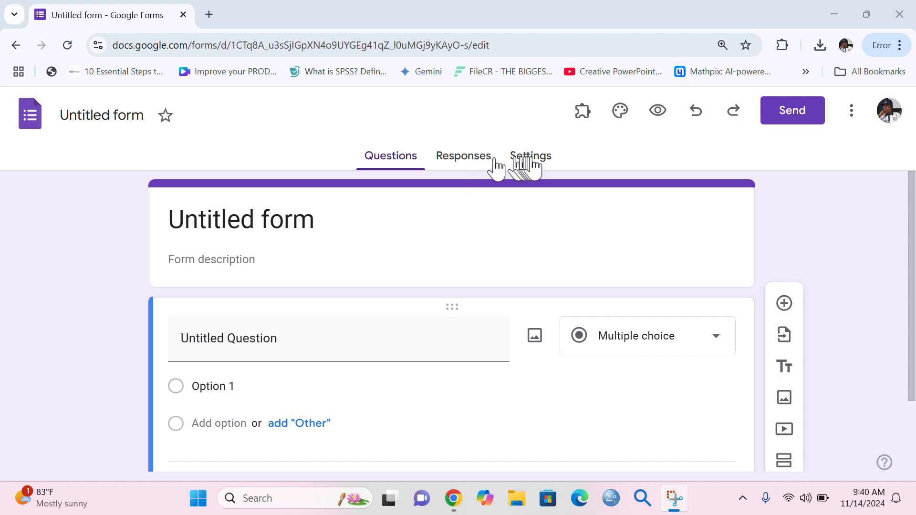
left_click(620, 112)
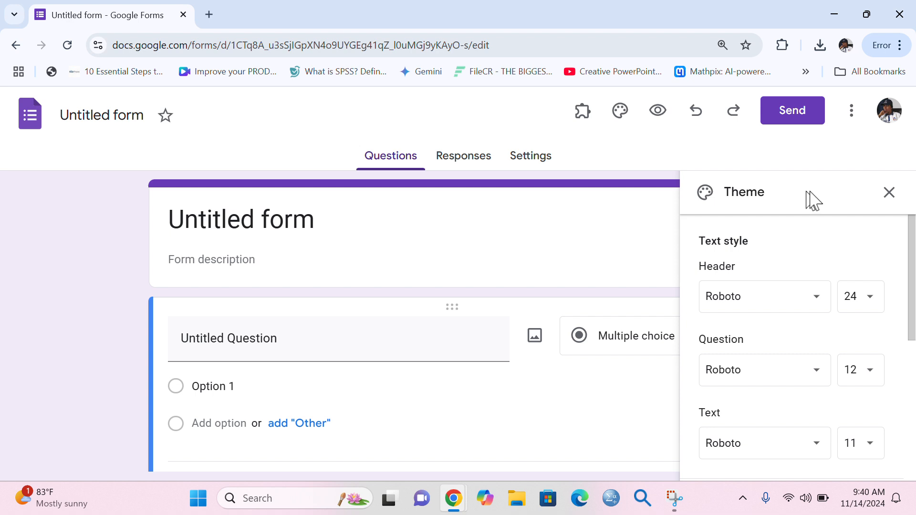
left_click_drag(911, 238, 913, 245)
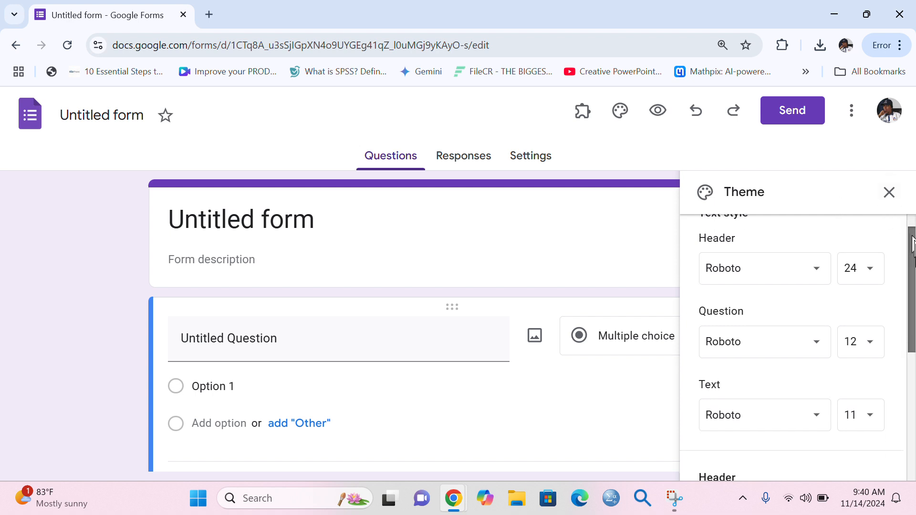
scroll(911, 248, "down", 4)
scroll(908, 251, "up", 4)
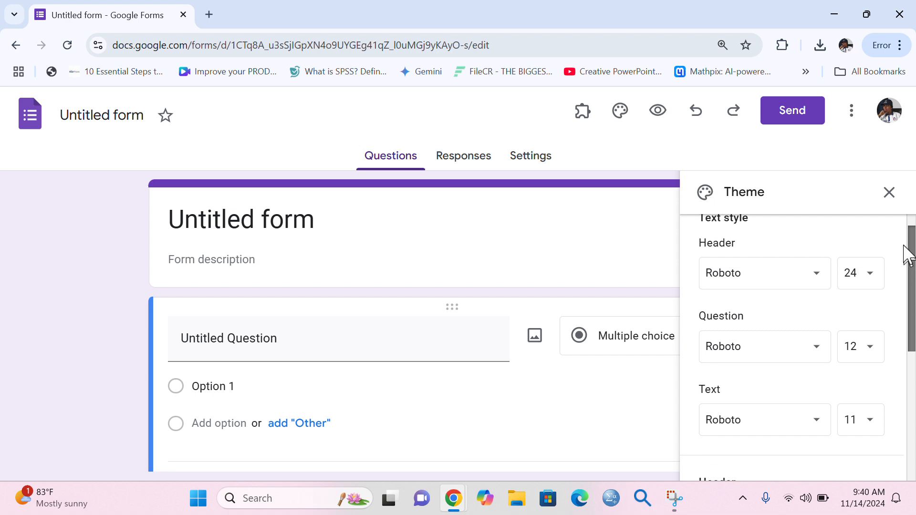
left_click(888, 192)
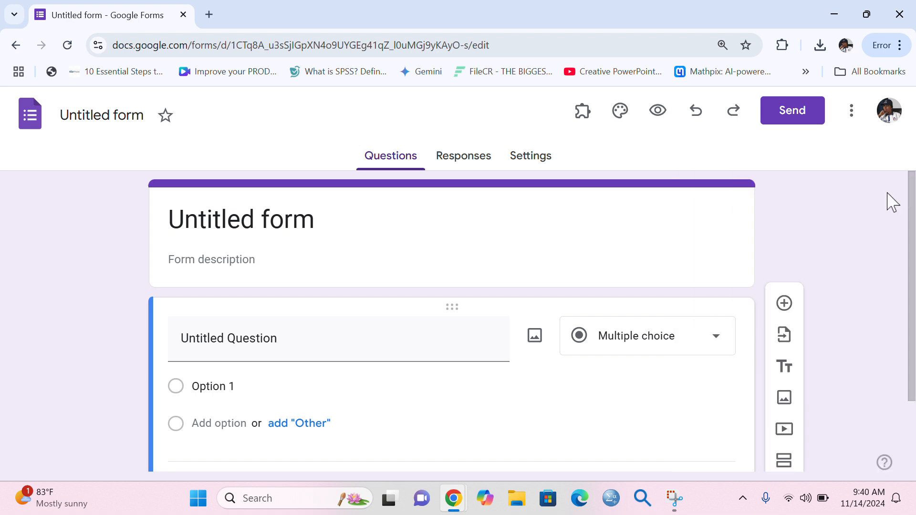
Replace the form's placeholder title with "Student Registration".
left_click(280, 205)
key("ctrl+a")
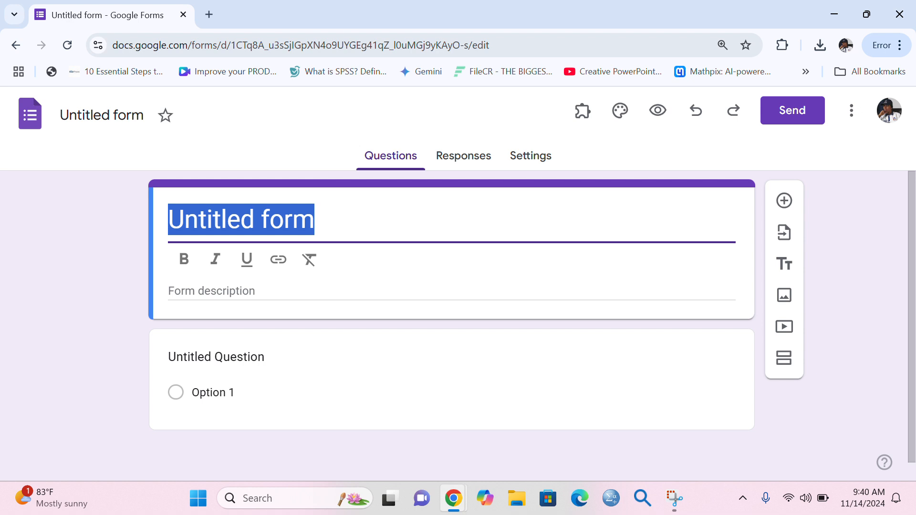
type("Student")
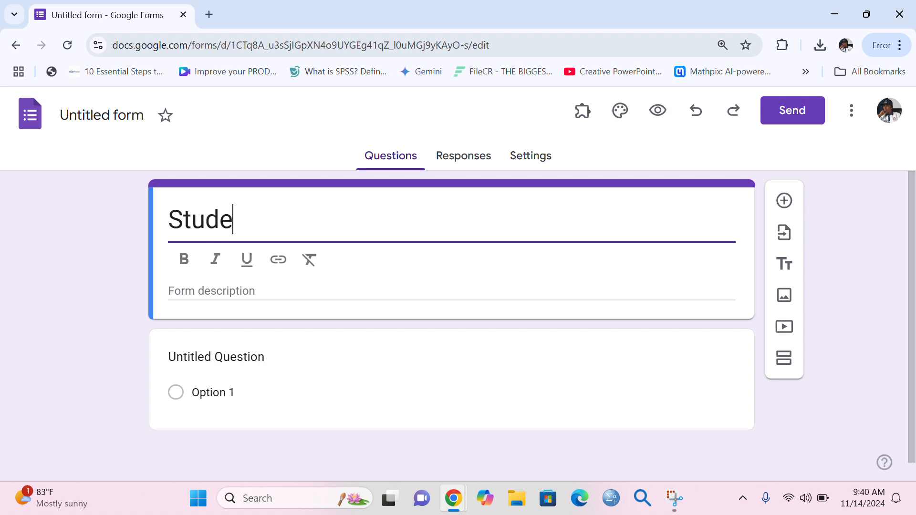
type("Re")
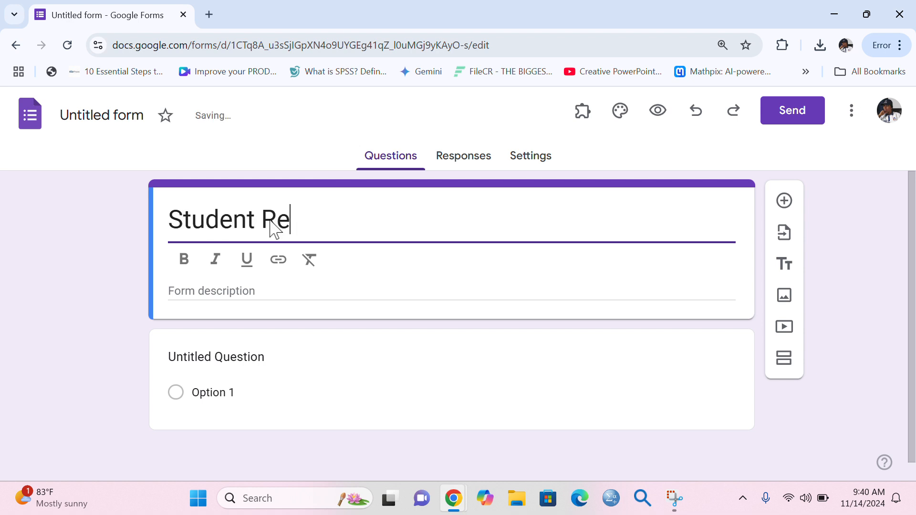
type("gidt")
key("BackSpace")
key("BackSpace")
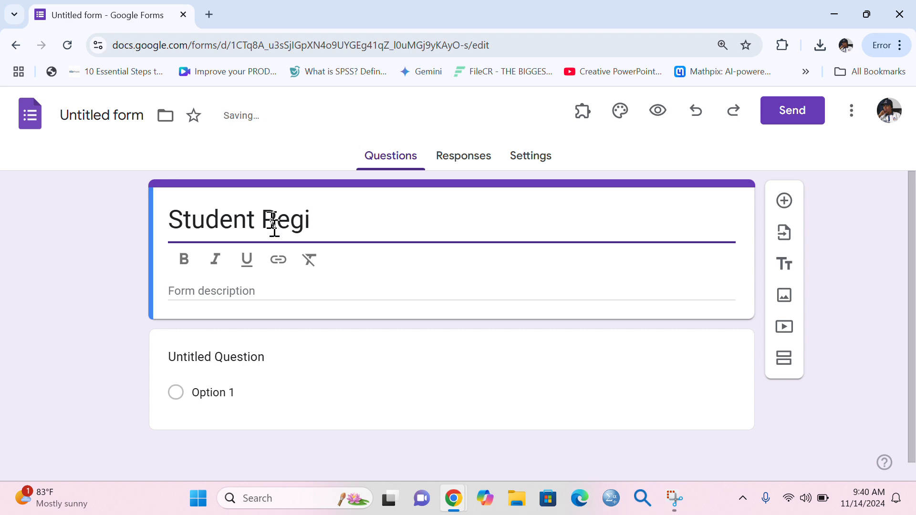
type("strat")
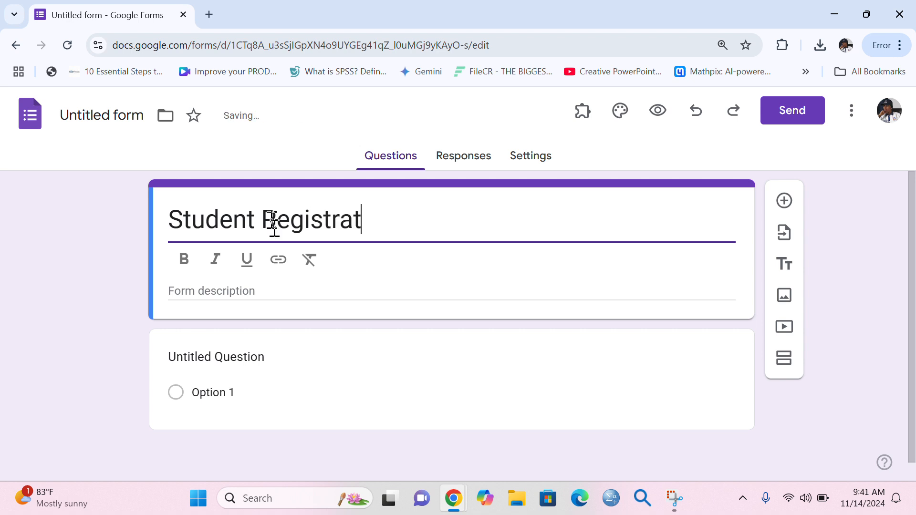
type("ion")
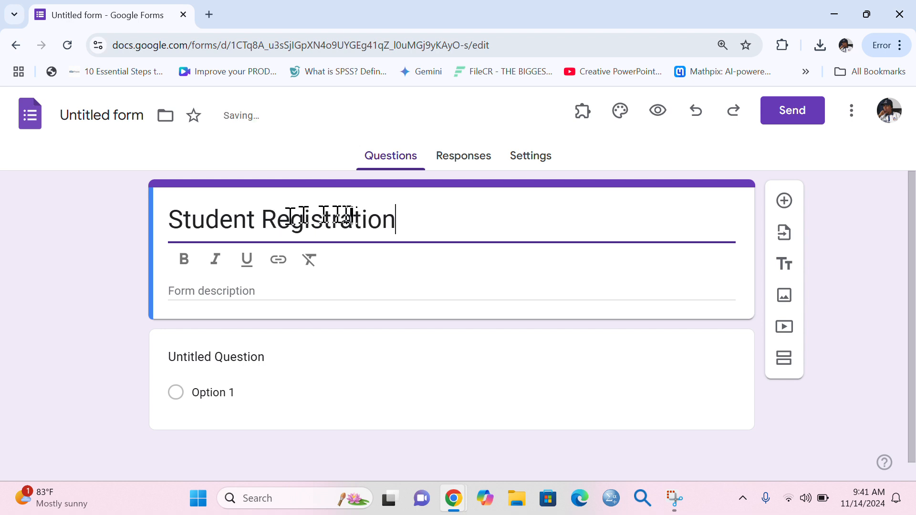
Format the entire form title as bold and italic.
left_click_drag(406, 220, 158, 231)
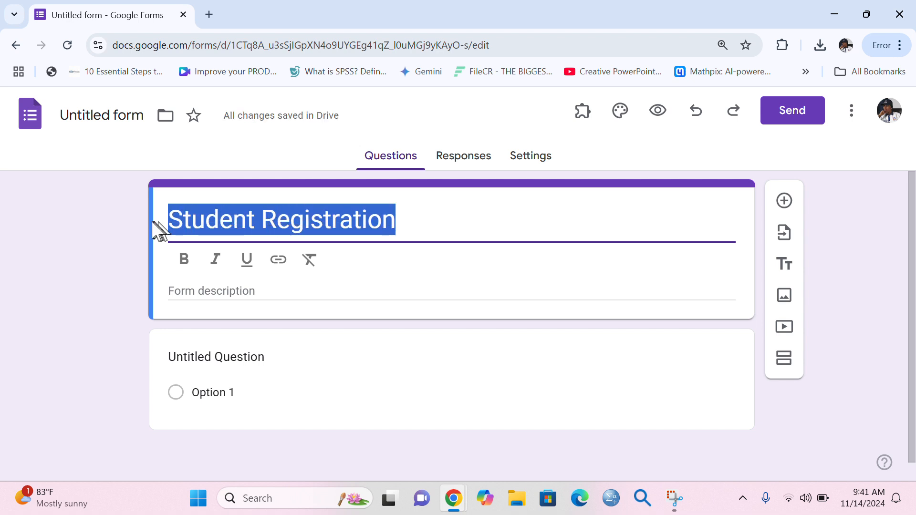
left_click(184, 260)
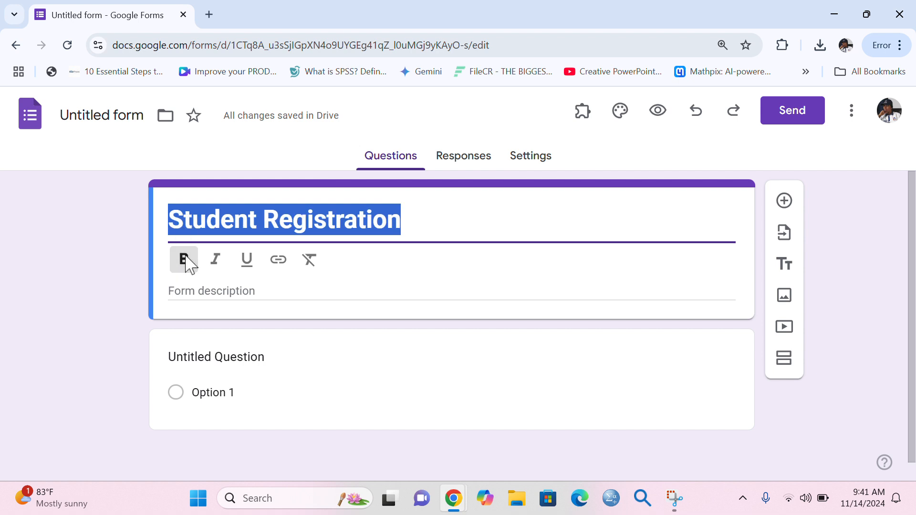
left_click(217, 260)
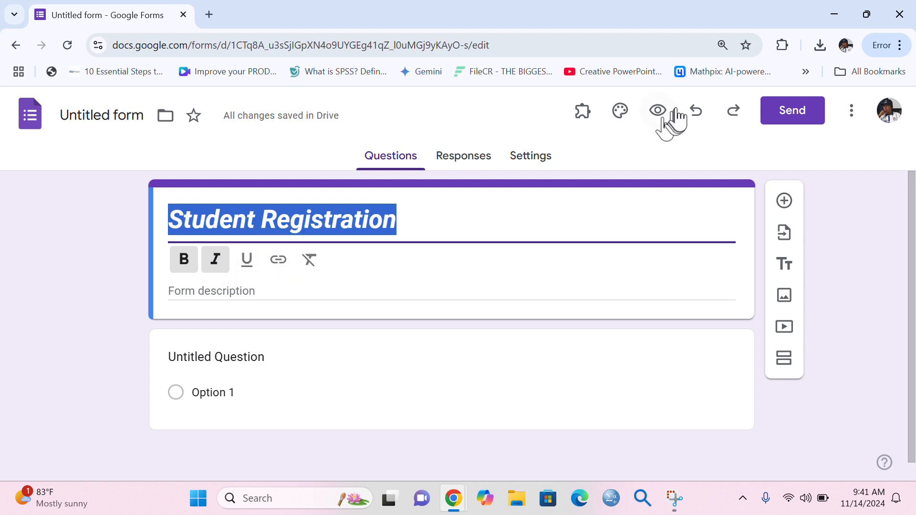
Set the theme's header text style to Arial Black at size 21 and close the theme settings.
left_click(620, 112)
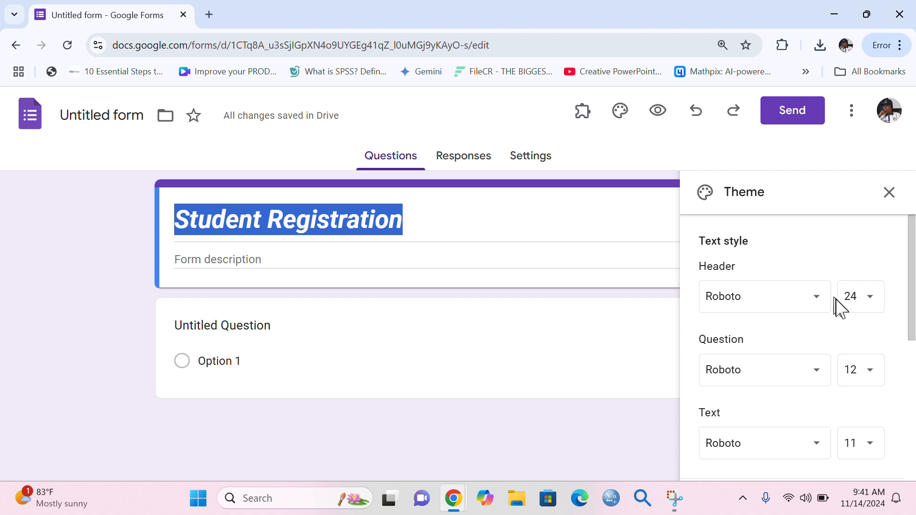
left_click(815, 301)
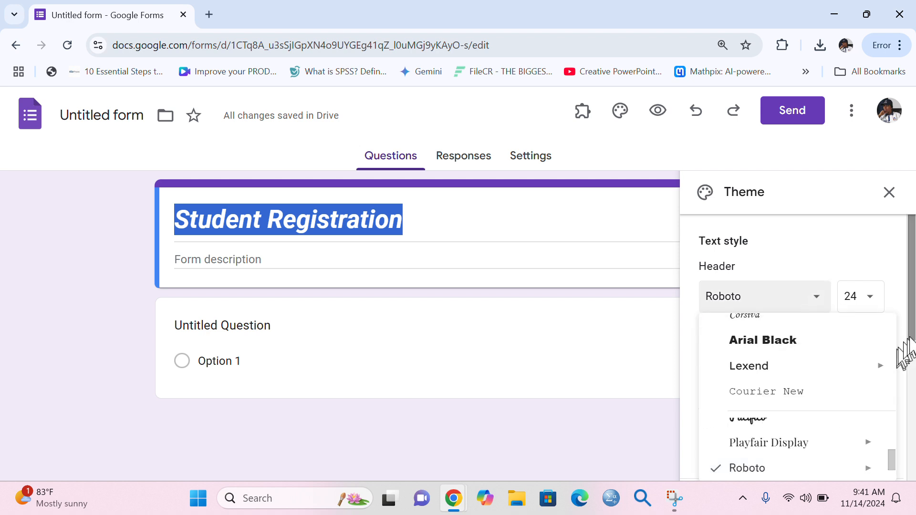
mouse_move(913, 333)
left_mouse_down()
mouse_move(914, 346)
mouse_move(913, 338)
left_mouse_up()
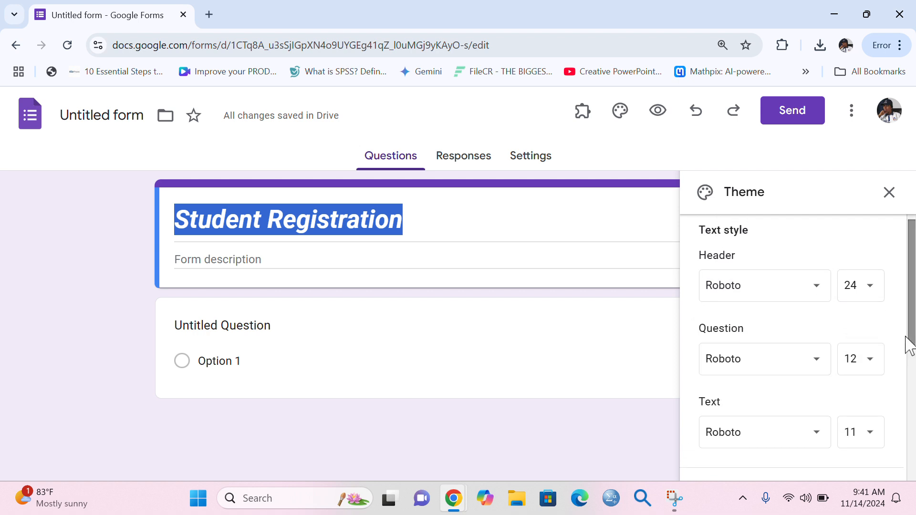
left_click(814, 291)
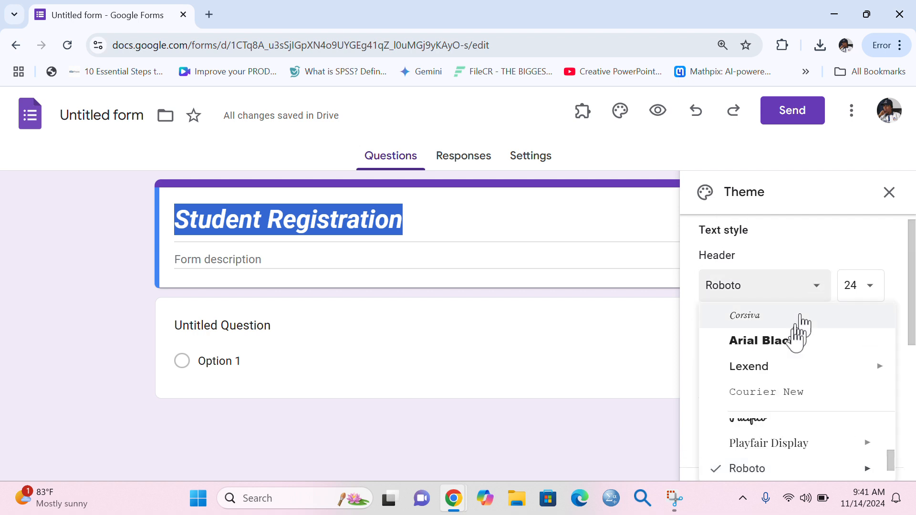
scroll(878, 389, "up", 3)
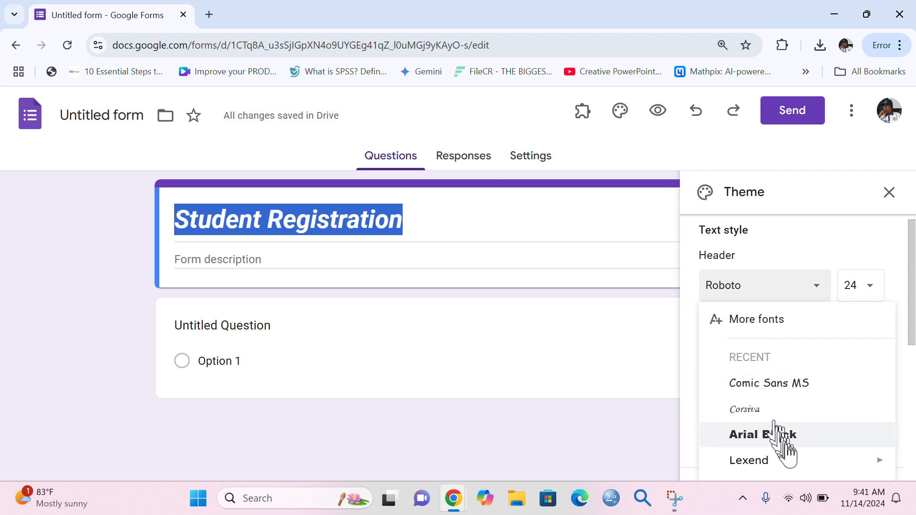
mouse_move(847, 463)
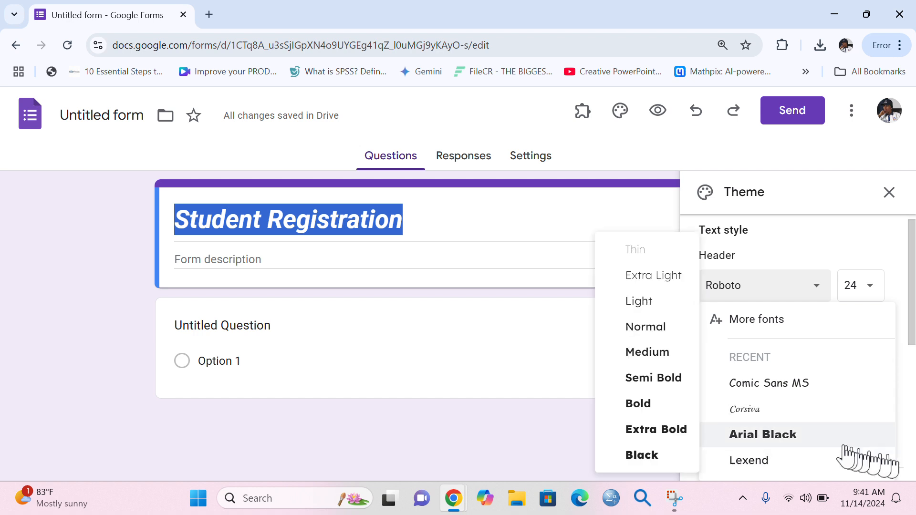
left_click(817, 437)
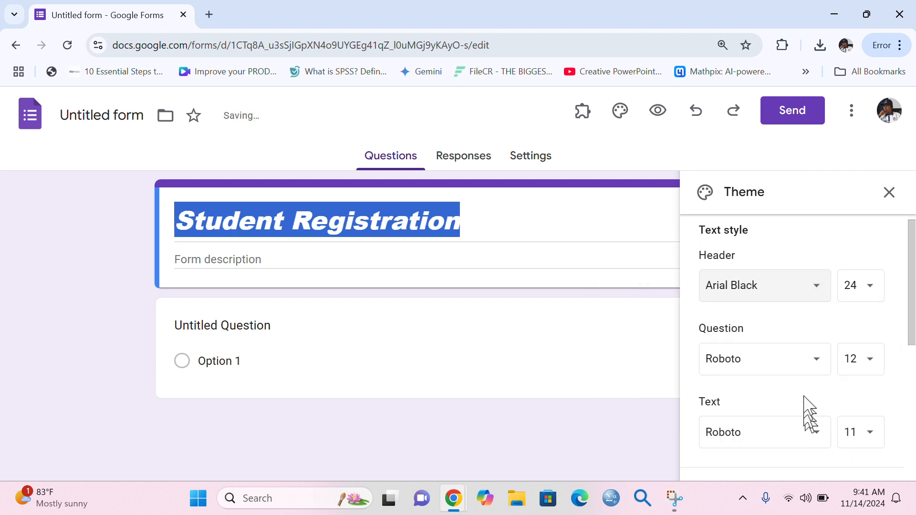
left_click(869, 288)
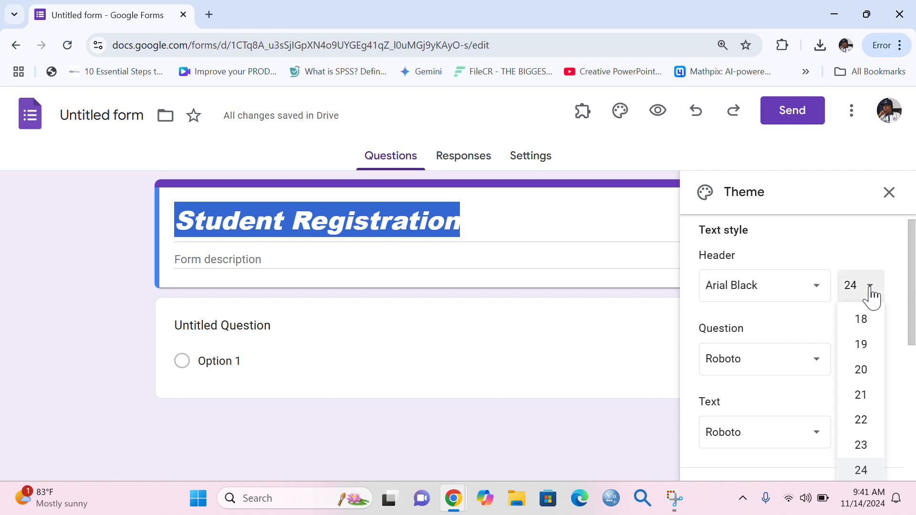
left_click(867, 397)
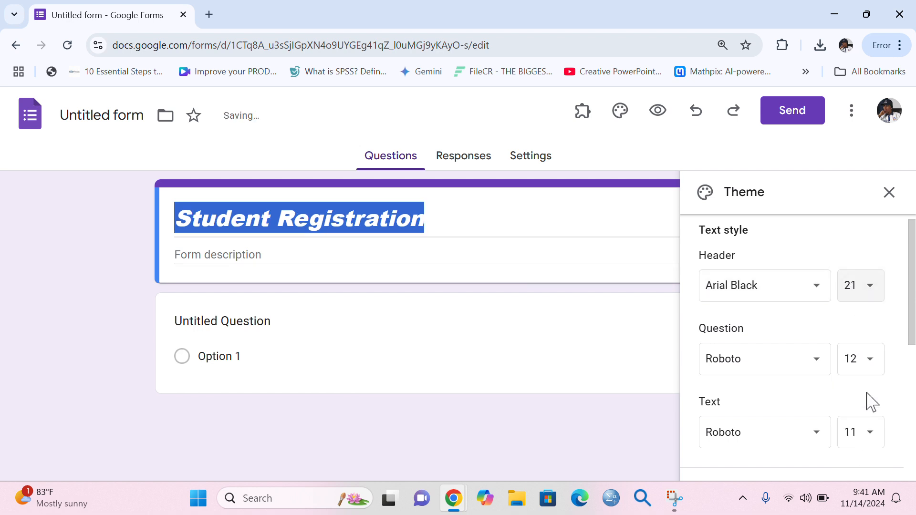
left_click(888, 193)
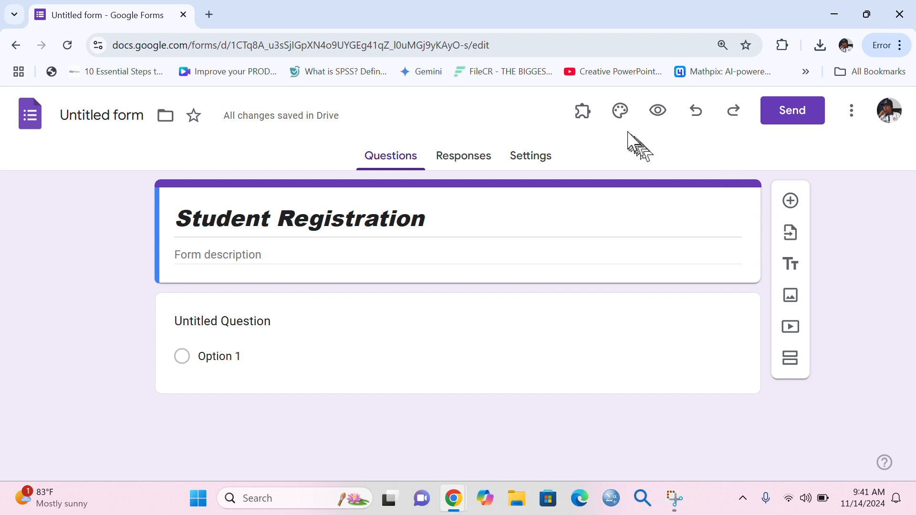
Set the theme's text style to Comic Sans MS at size 12.
left_click(620, 112)
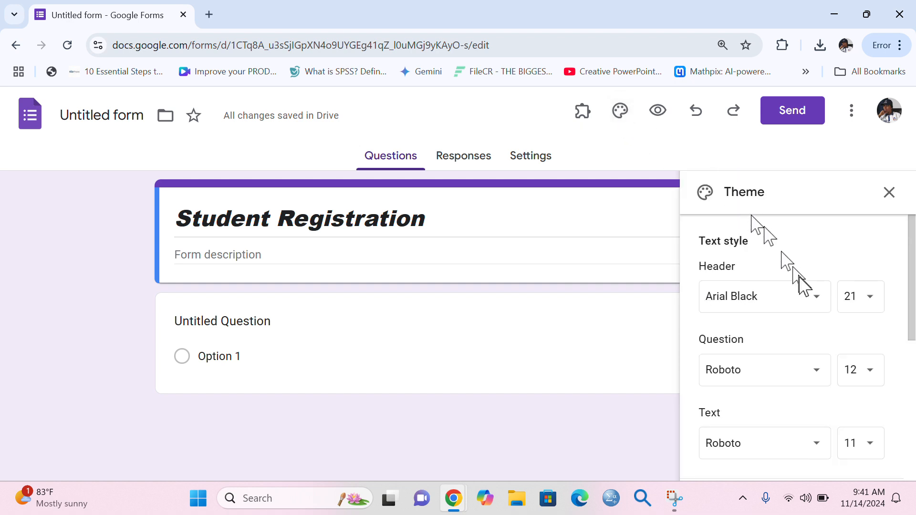
left_click_drag(912, 325, 913, 379)
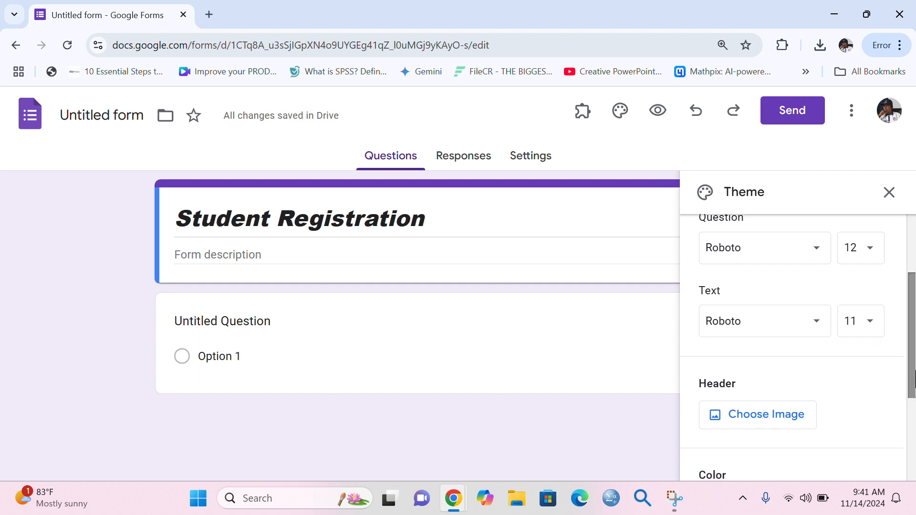
left_click(816, 330)
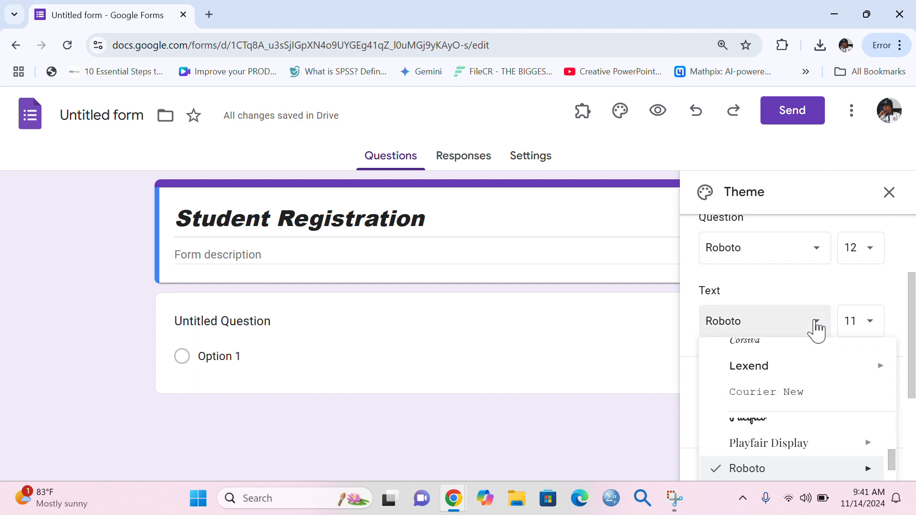
scroll(854, 386, "up", 3)
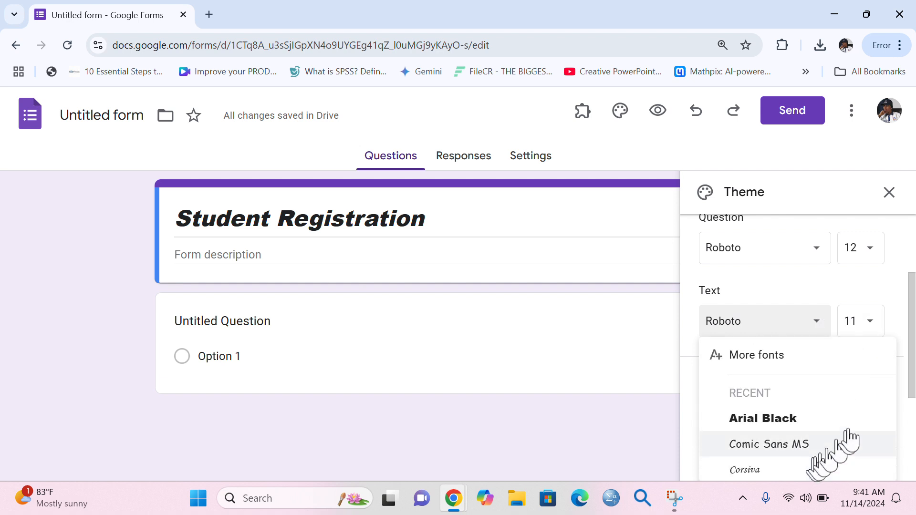
mouse_move(909, 377)
left_mouse_down()
mouse_move(910, 407)
mouse_move(907, 376)
left_mouse_up()
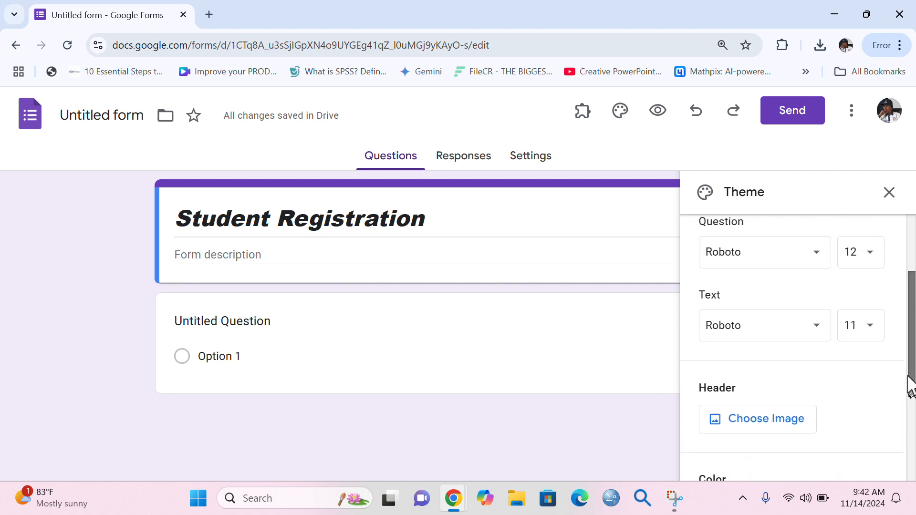
left_click(818, 332)
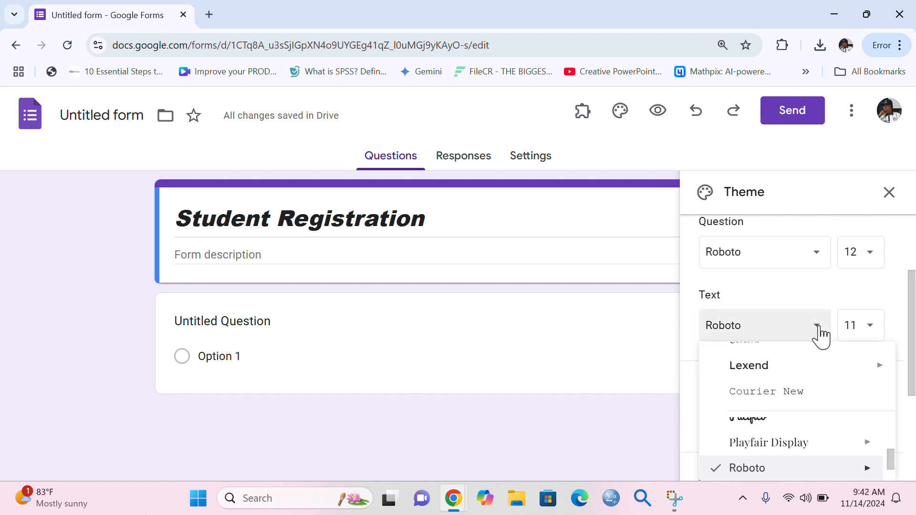
scroll(794, 453, "up", 10)
left_click(794, 453)
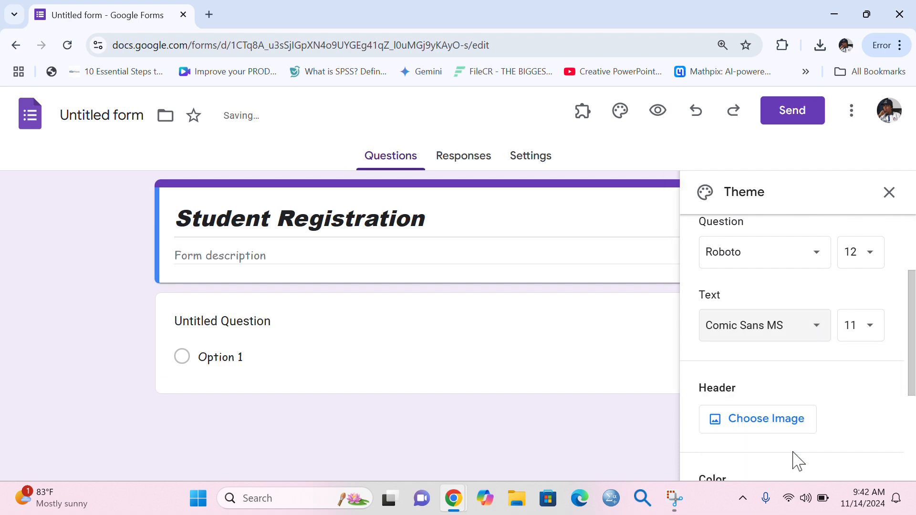
left_click(870, 326)
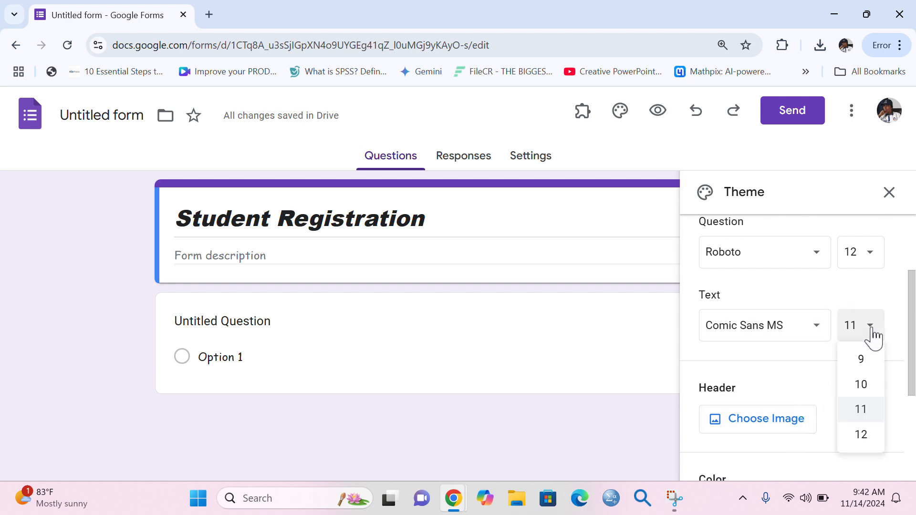
left_click(867, 435)
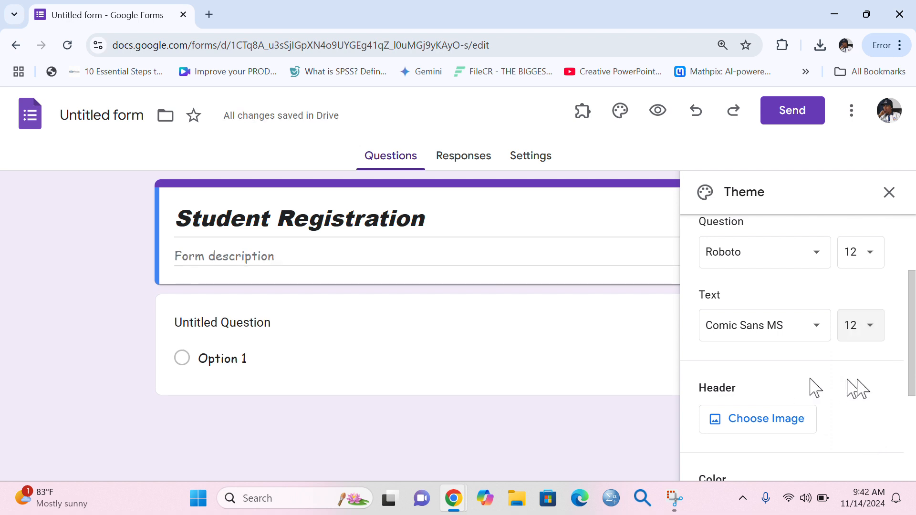
Try blue and red orange as the form's theme color.
left_click_drag(914, 344, 915, 365)
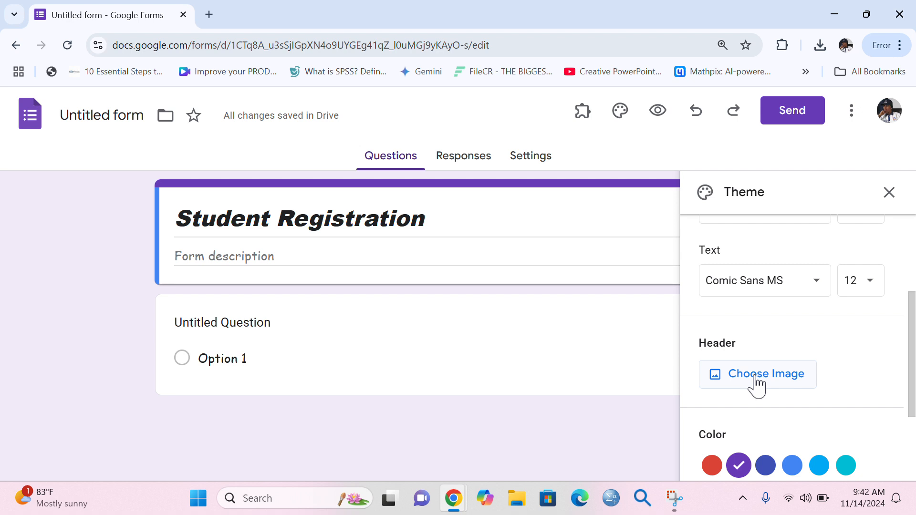
scroll(912, 377, "down", 2)
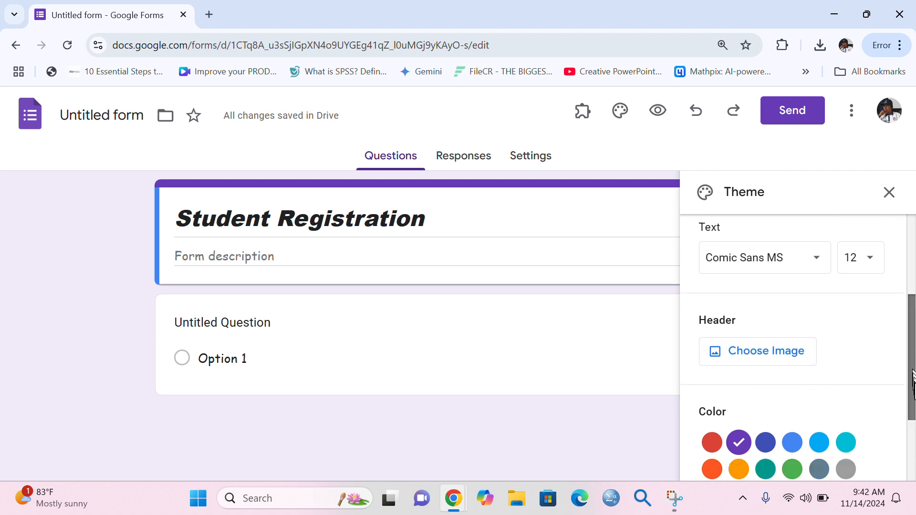
left_click_drag(912, 370, 907, 393)
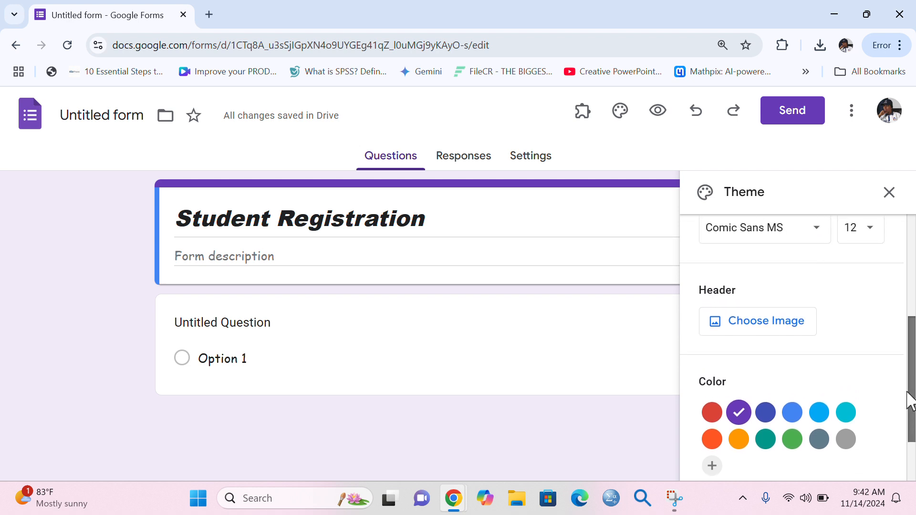
left_click(793, 413)
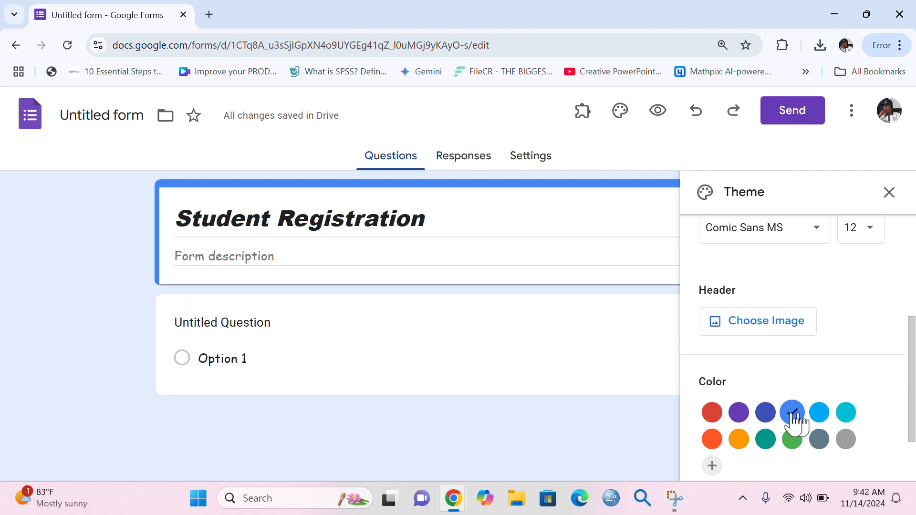
left_click(712, 439)
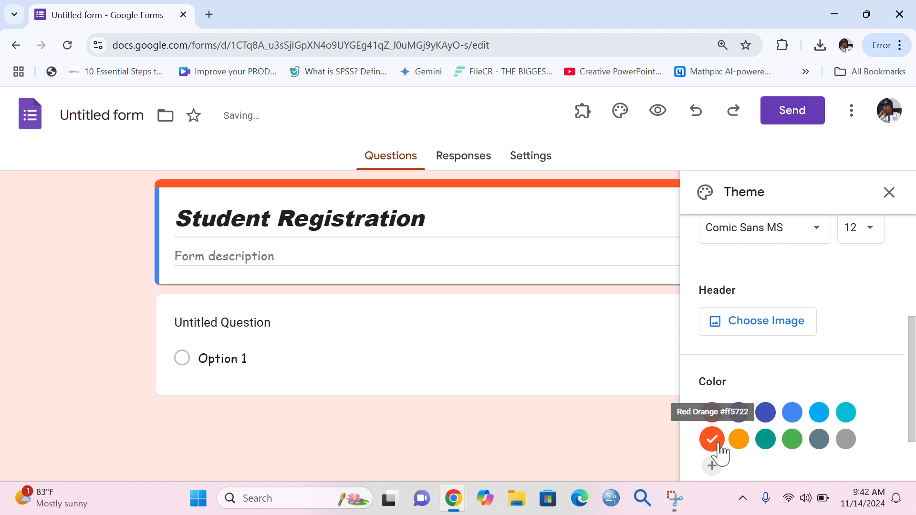
Add the custom theme color #b44320 and choose the middle shade of its three tinted backgrounds.
left_click_drag(911, 409, 913, 436)
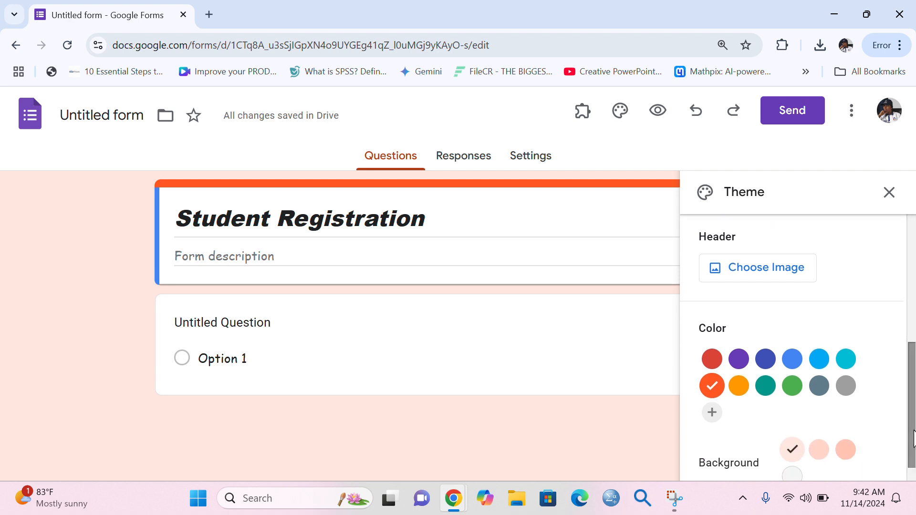
left_click(712, 413)
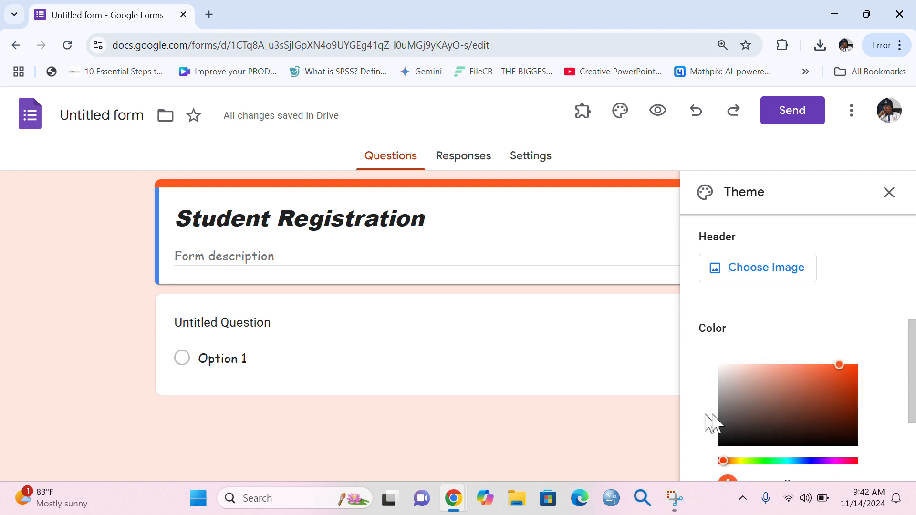
left_click_drag(911, 398, 911, 434)
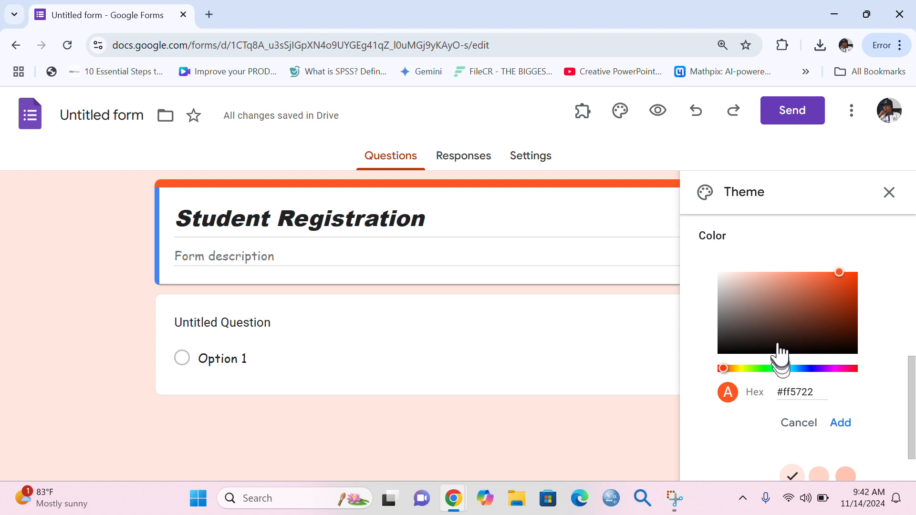
left_click(832, 296)
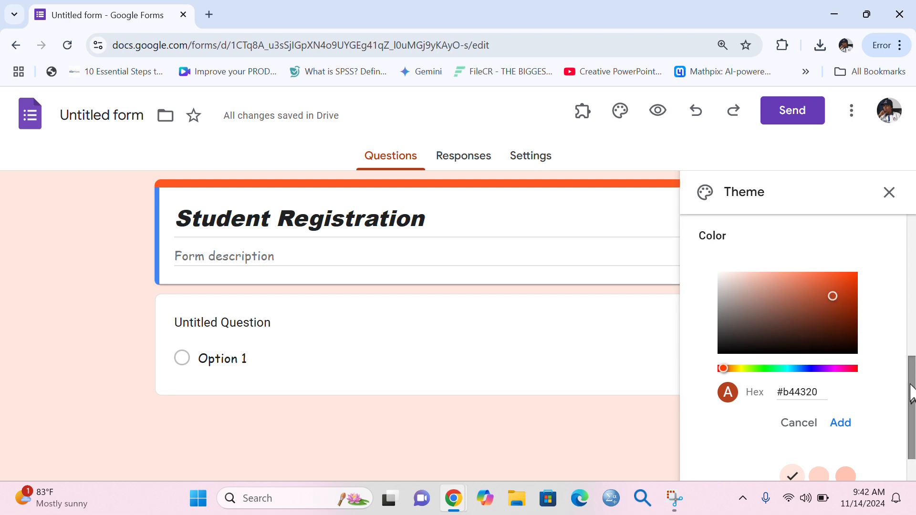
left_click(841, 422)
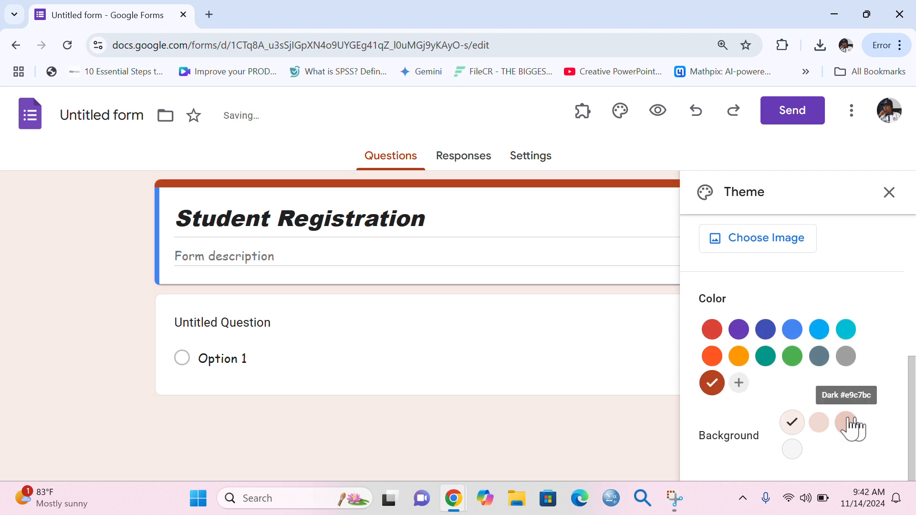
left_click(818, 423)
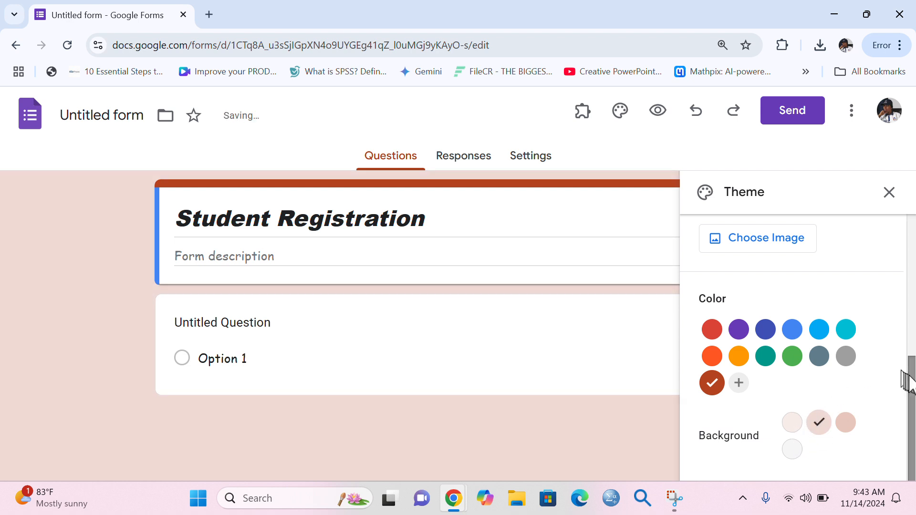
Insert the open book with heart-folded pages from the Work and School themes as header image and close the theme settings.
scroll(914, 381, "up", 2)
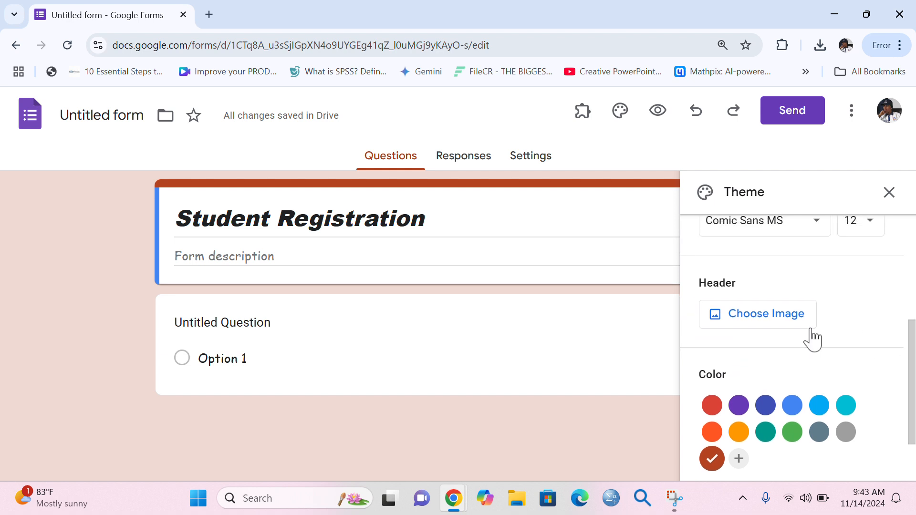
left_click(742, 318)
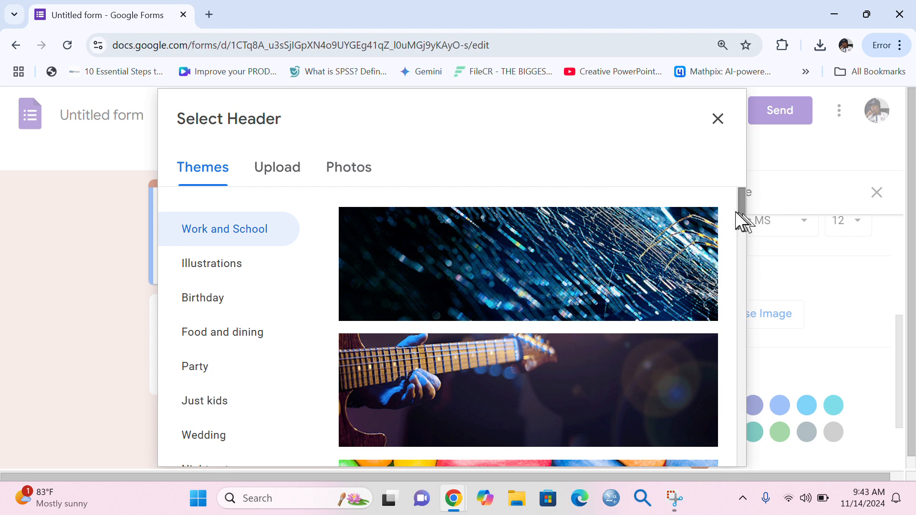
left_click_drag(742, 215, 750, 282)
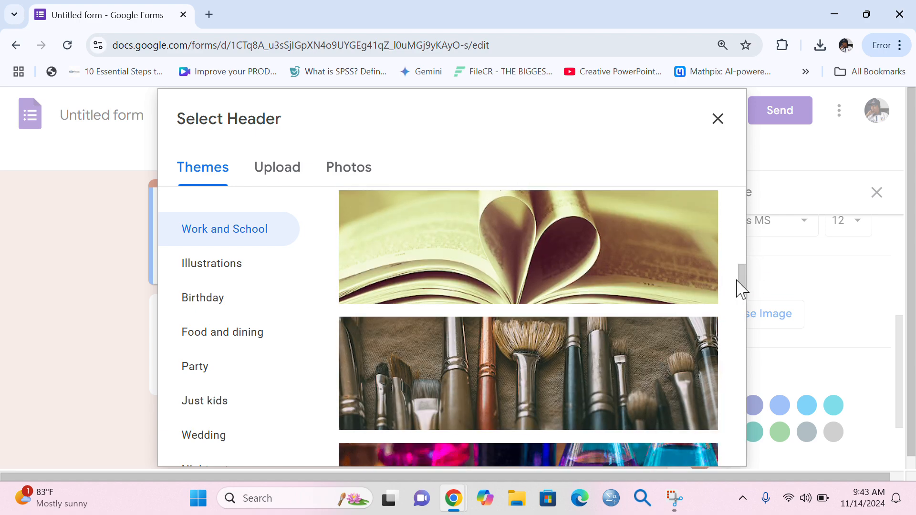
left_click(524, 261)
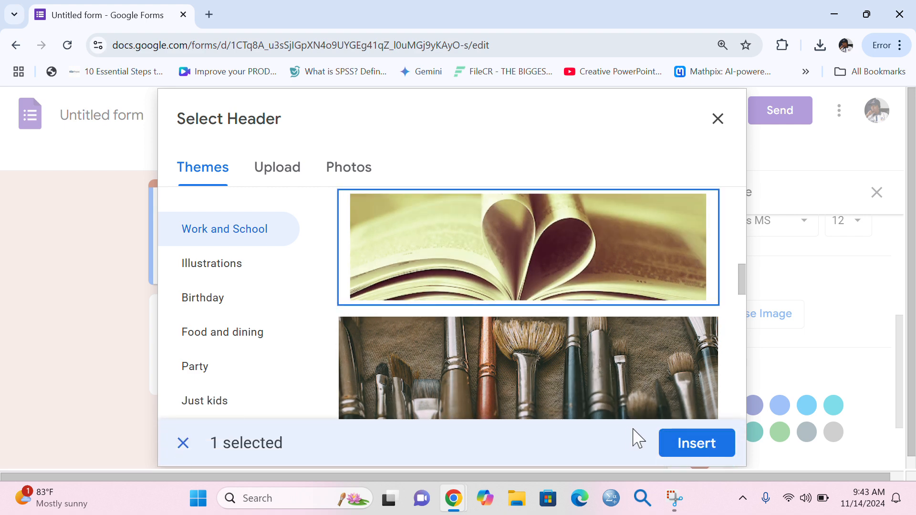
left_click(694, 450)
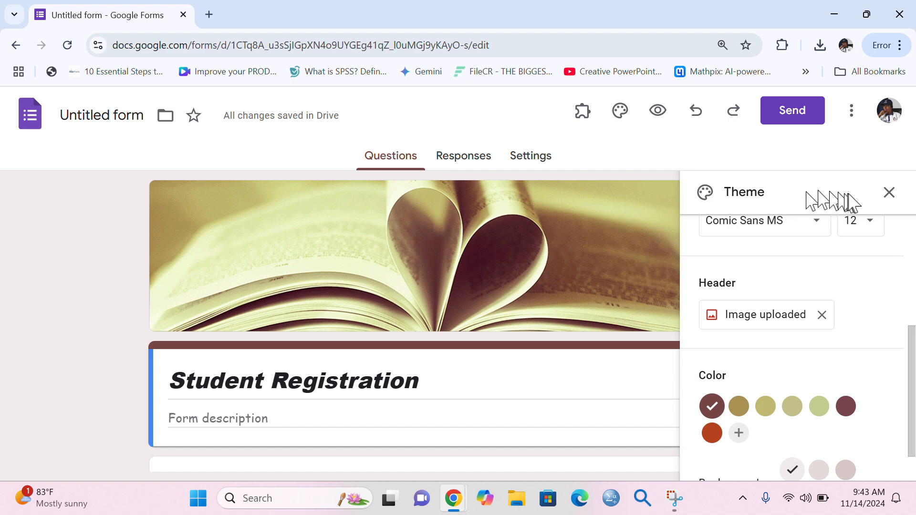
left_click(889, 193)
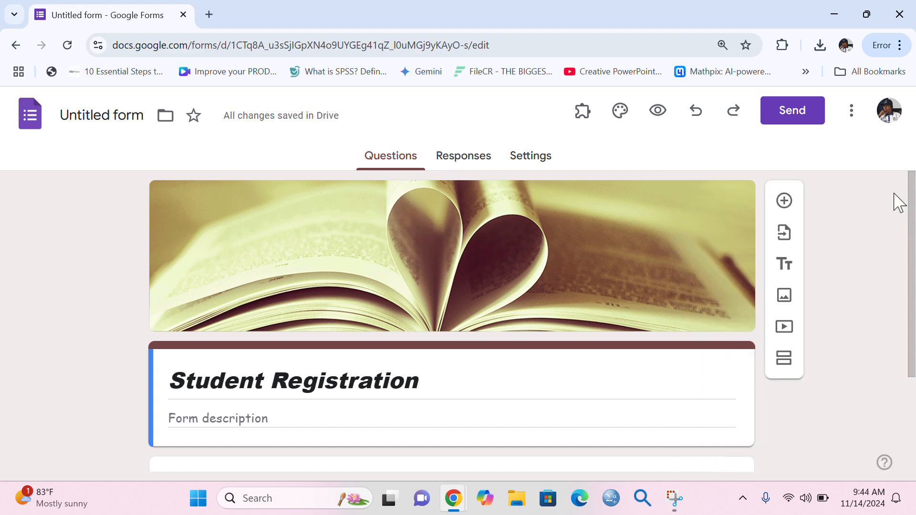
Rename the untitled form file to match the form title, "Student Registration".
left_click_drag(910, 224, 914, 368)
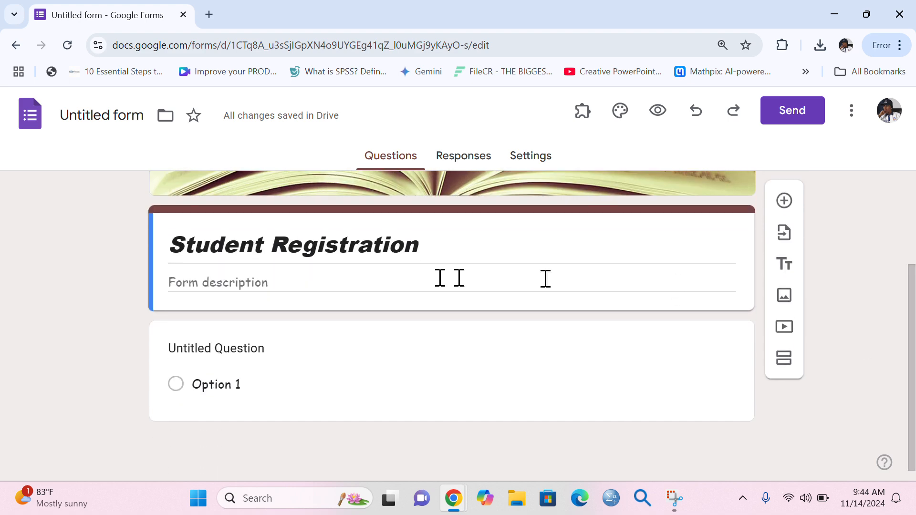
left_click(263, 246)
left_click(115, 115)
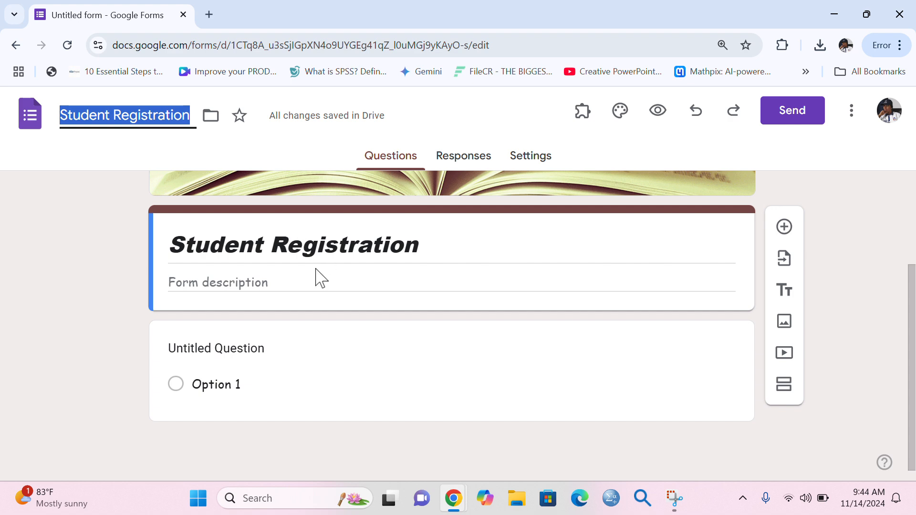
Enter "T" as the beginning of the form description.
left_click(284, 279)
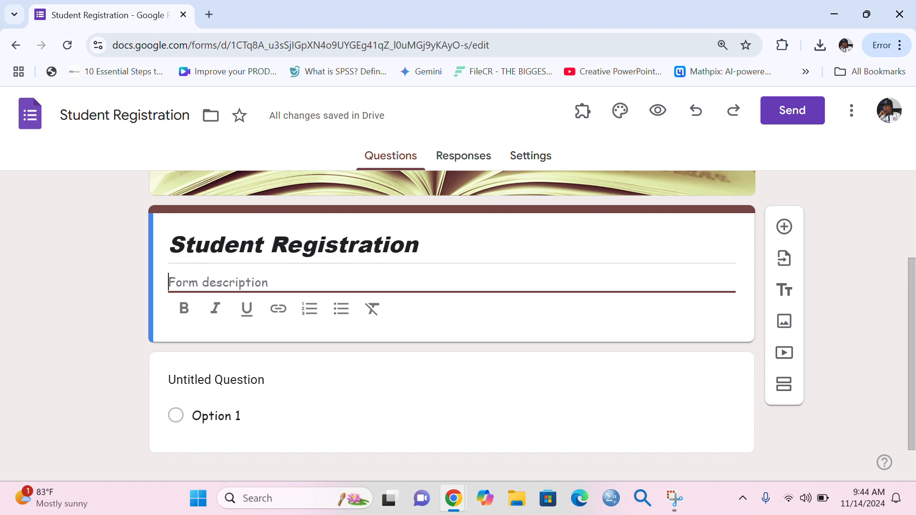
type("TAH")
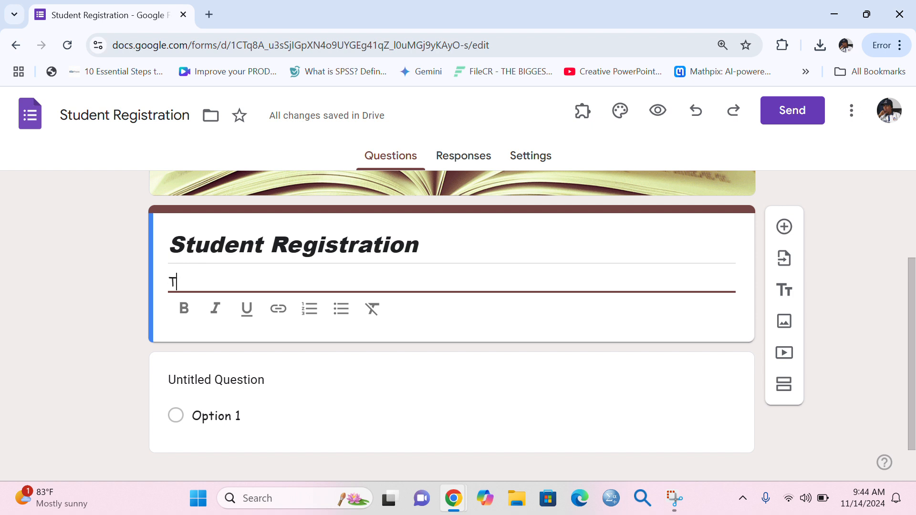
key("BackSpace")
key("BackSpace")
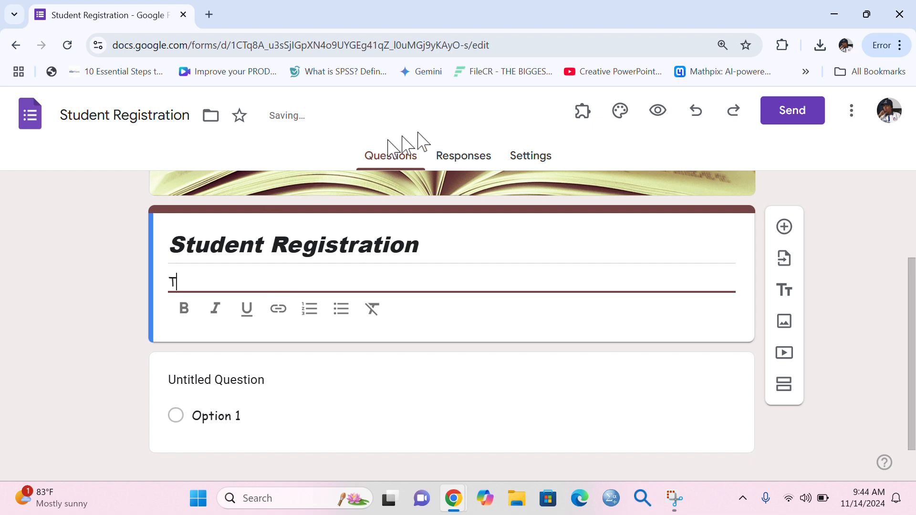
Change the theme's body text font to Lexend Medium.
left_click(619, 111)
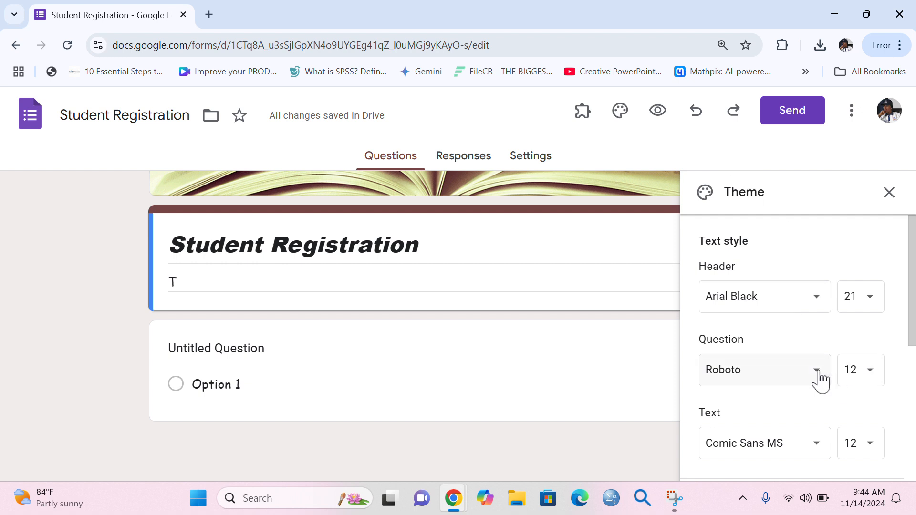
left_click(821, 451)
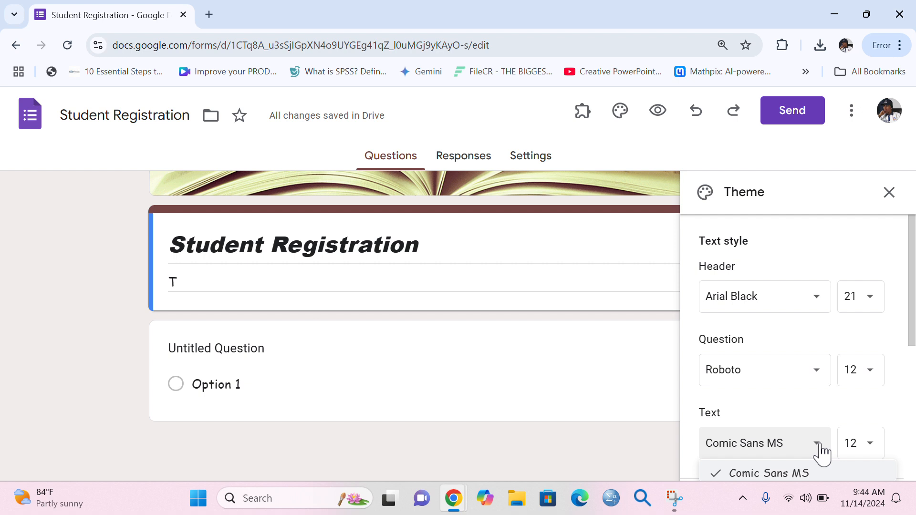
left_click(912, 336)
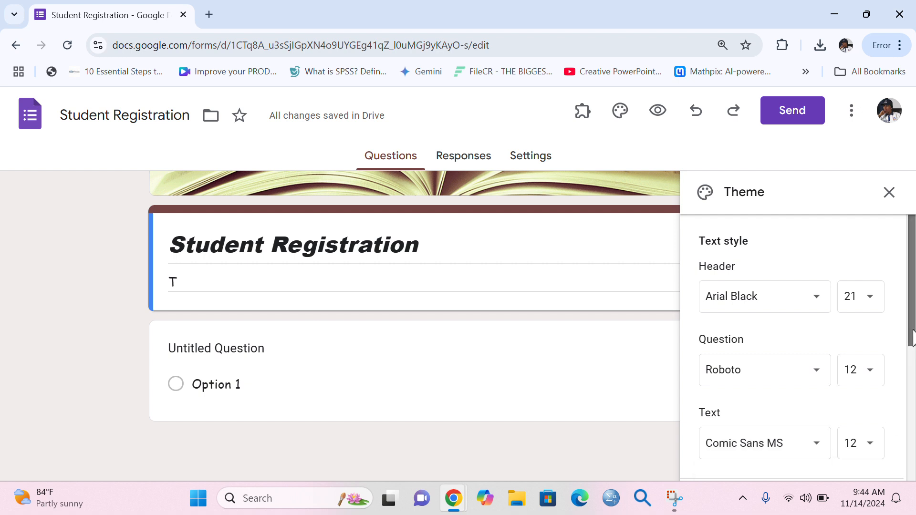
scroll(912, 337, "down", 2)
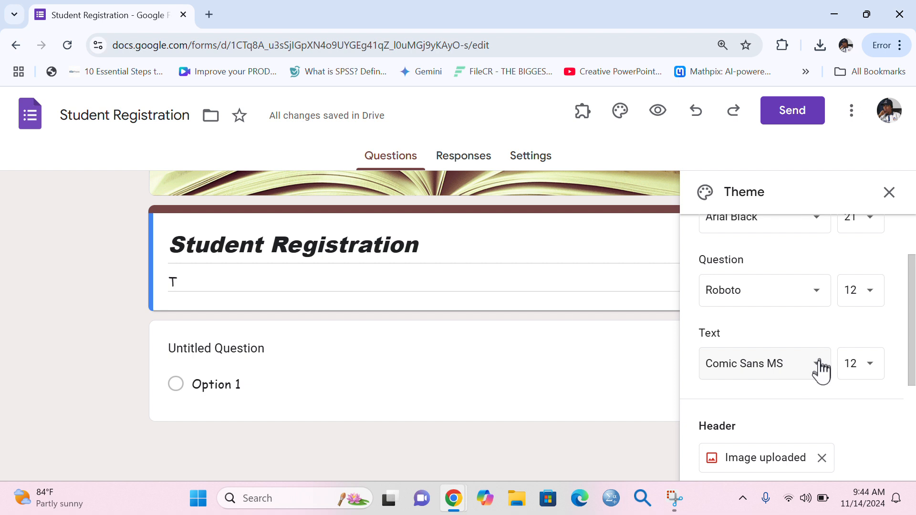
left_click(820, 370)
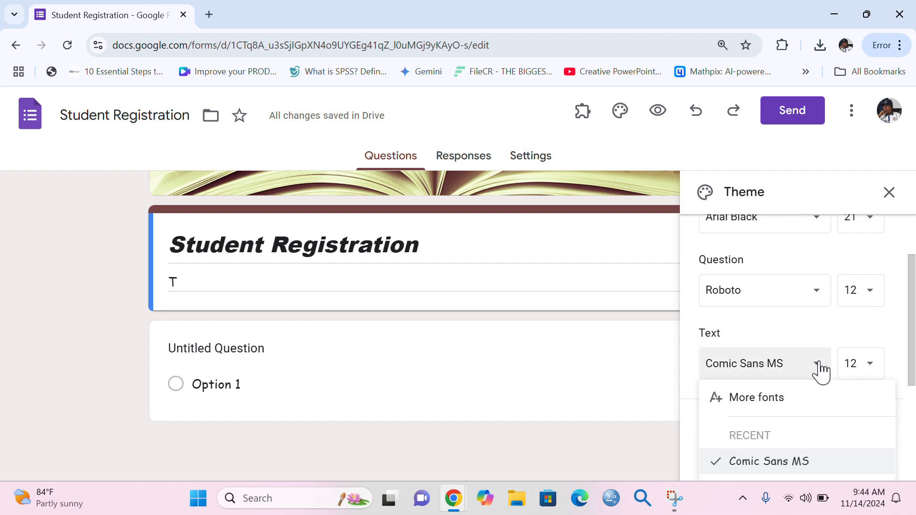
left_click(911, 384)
scroll(911, 384, "down", 2)
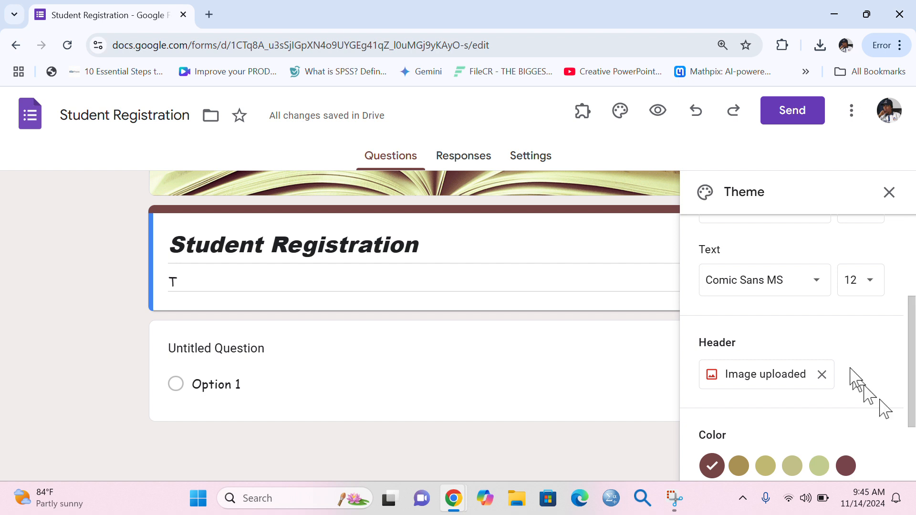
left_click(816, 281)
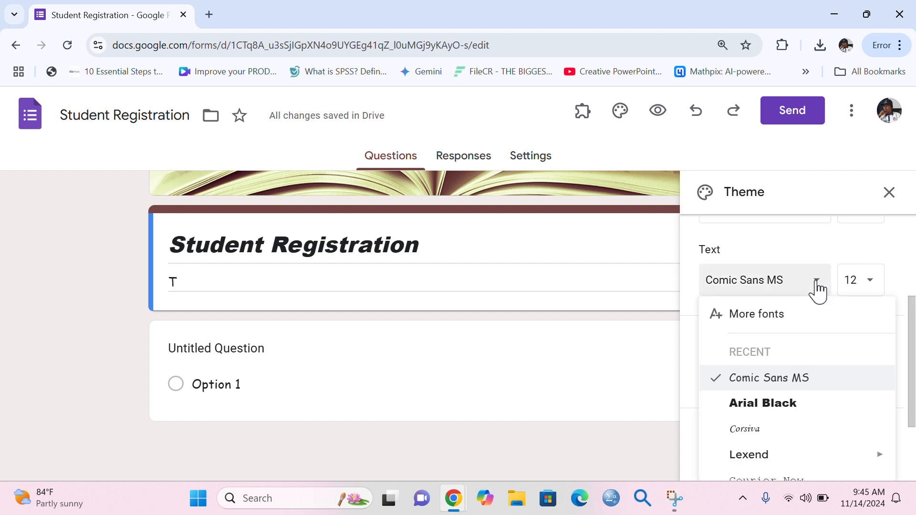
mouse_move(779, 457)
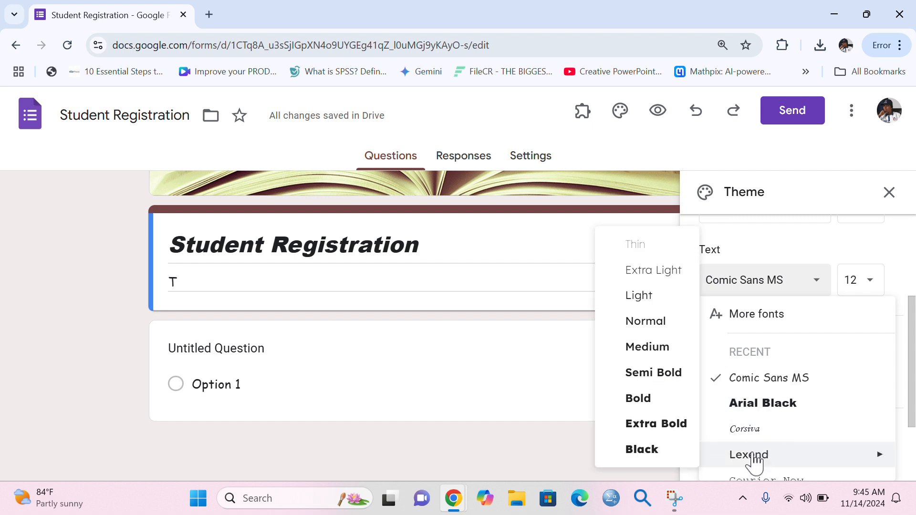
left_click(644, 347)
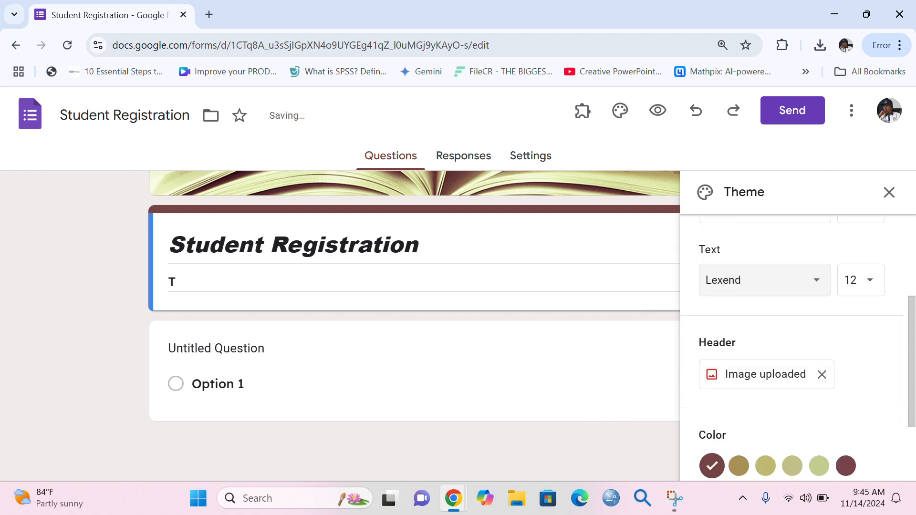
Continue the form description so it reads "This is to enable us to know more about you and".
left_click(176, 281)
left_click(212, 282)
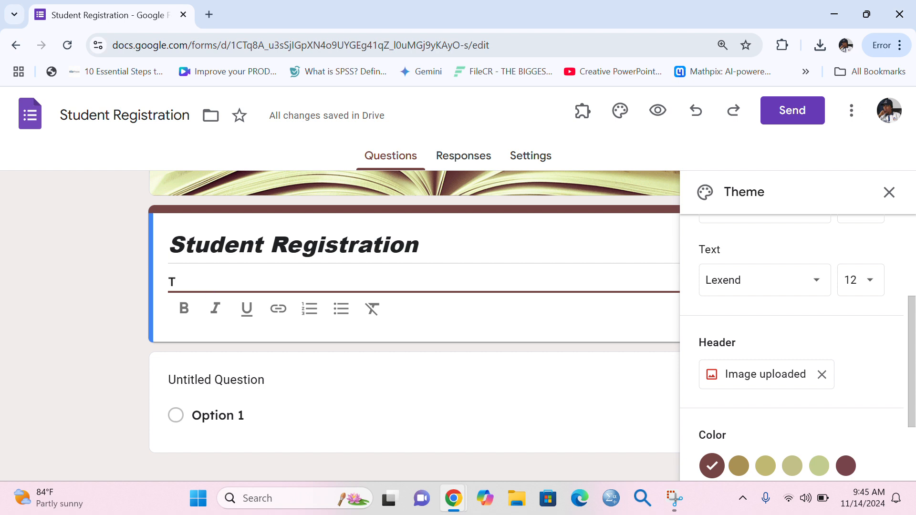
type("hus")
key("BackSpace")
key("BackSpace")
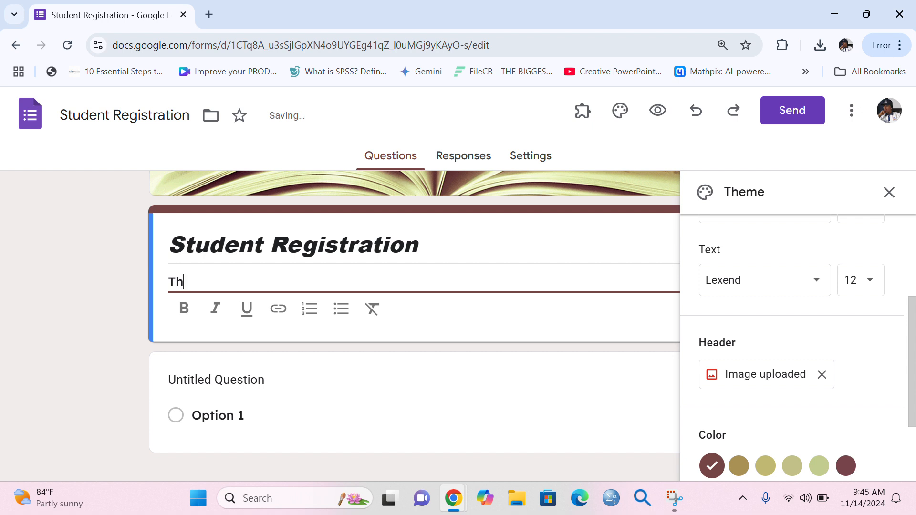
type("is is the end")
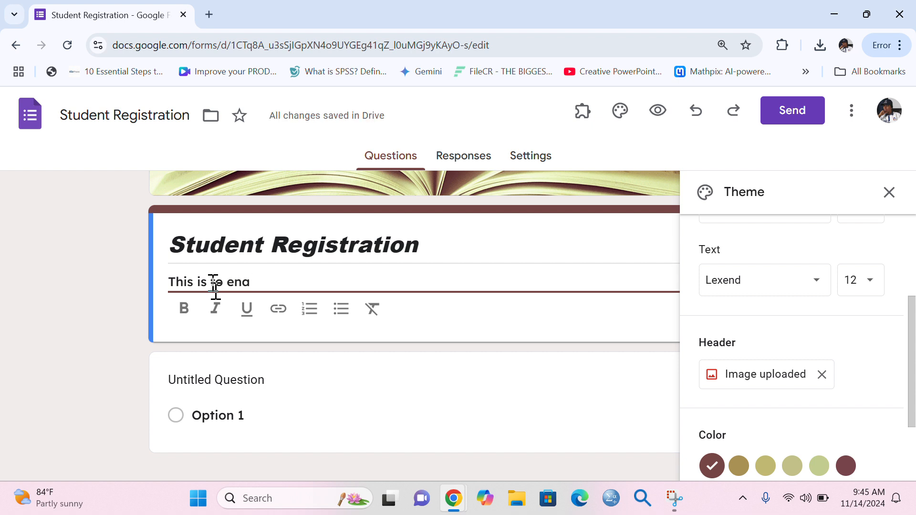
type("ble ")
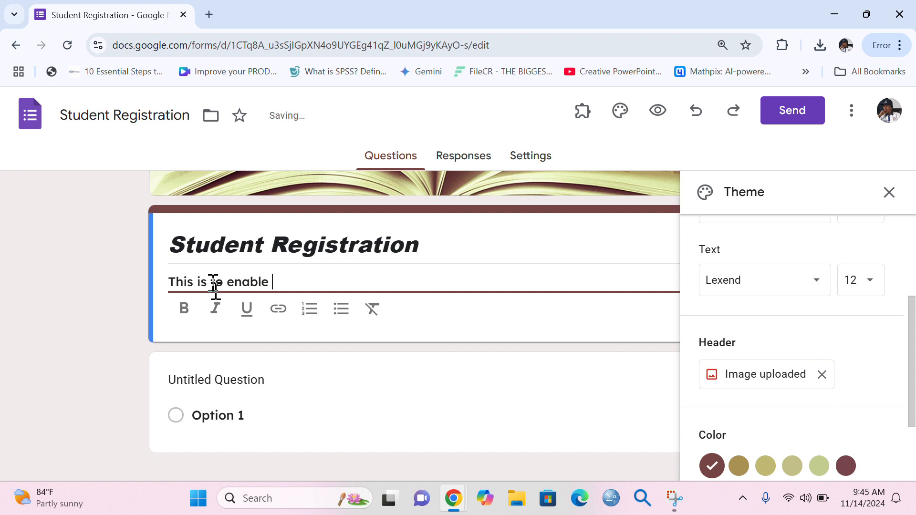
type("us to ")
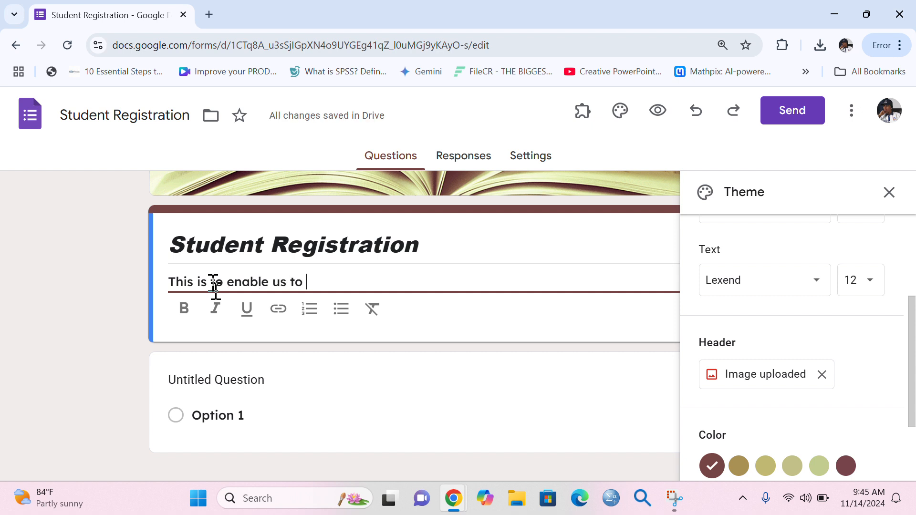
type("knos")
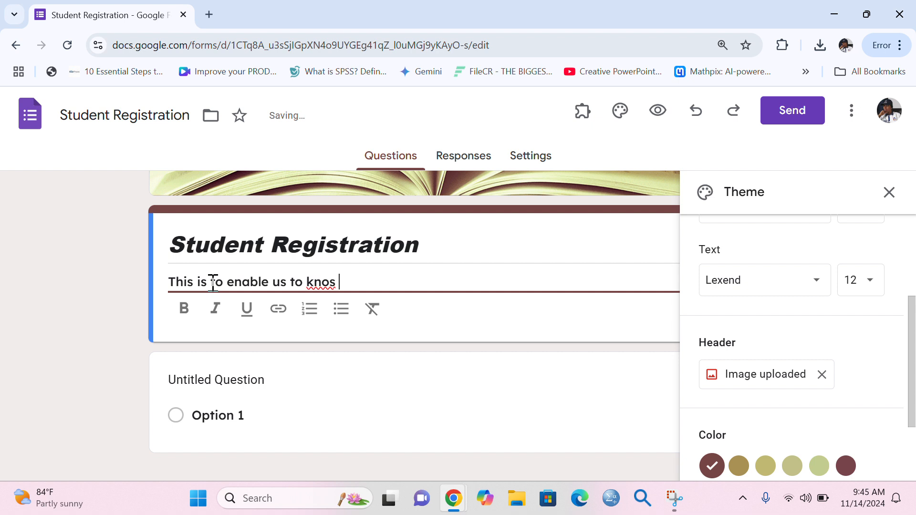
key("BackSpace")
key("BackSpace")
type("w more aout")
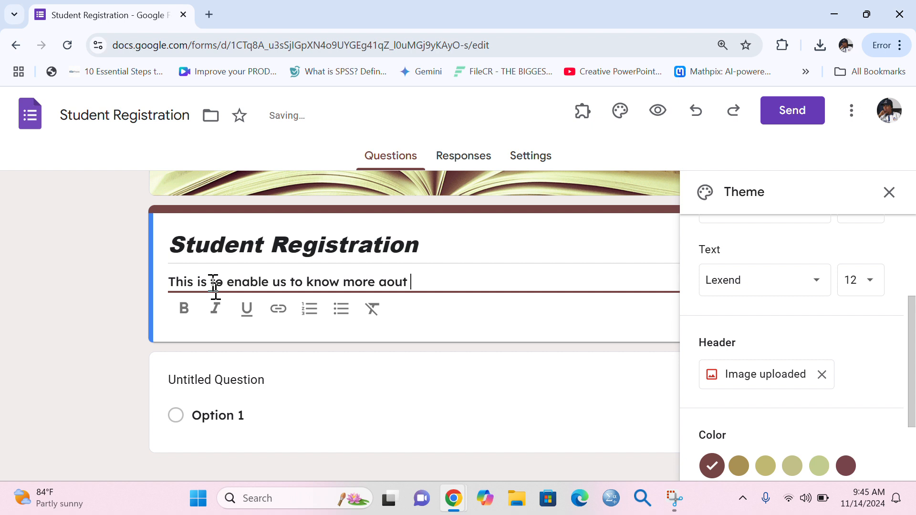
key("BackSpace")
key("BackSpace")
key("BackSpace")
key("BackSpace")
key("BackSpace")
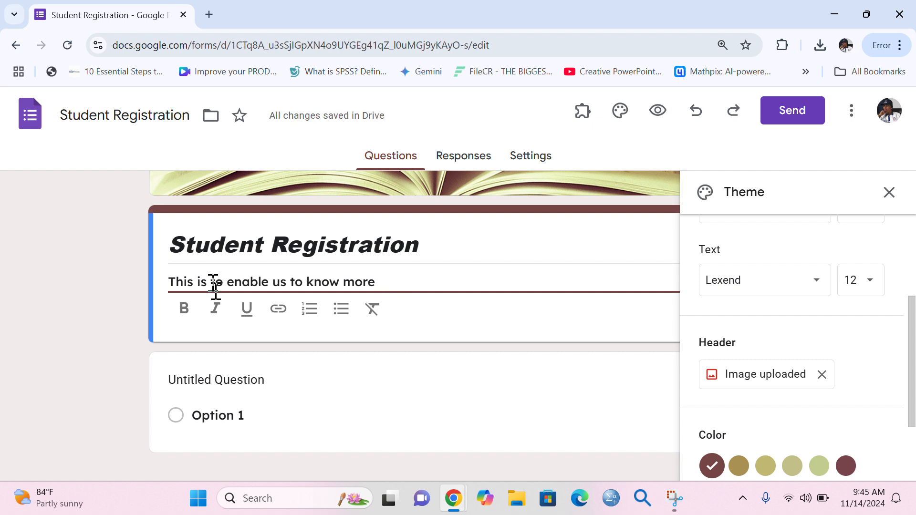
type("about y")
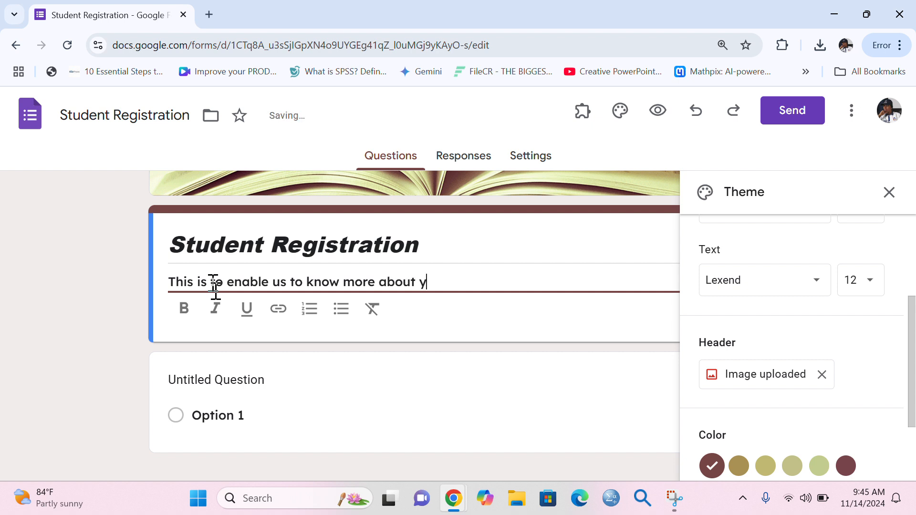
type("ou and")
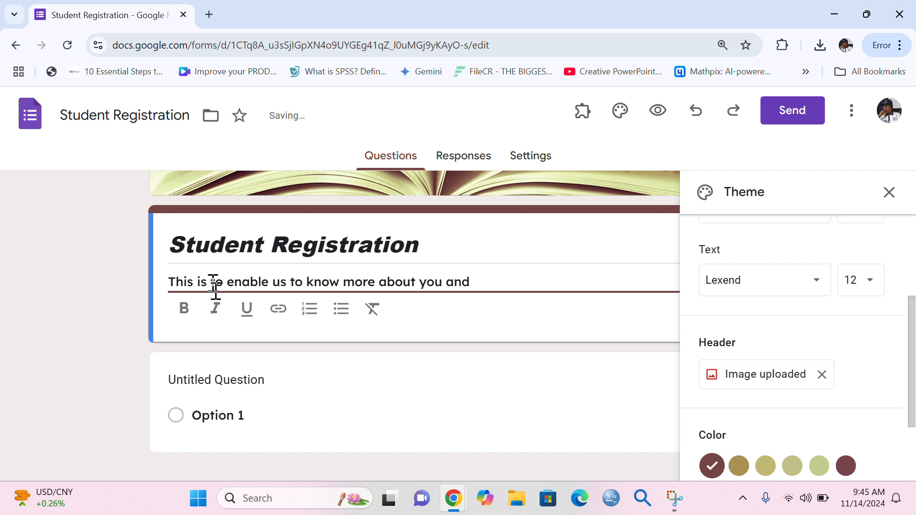
Complete the form description with the words "to your information in our daatabade".
type(" to")
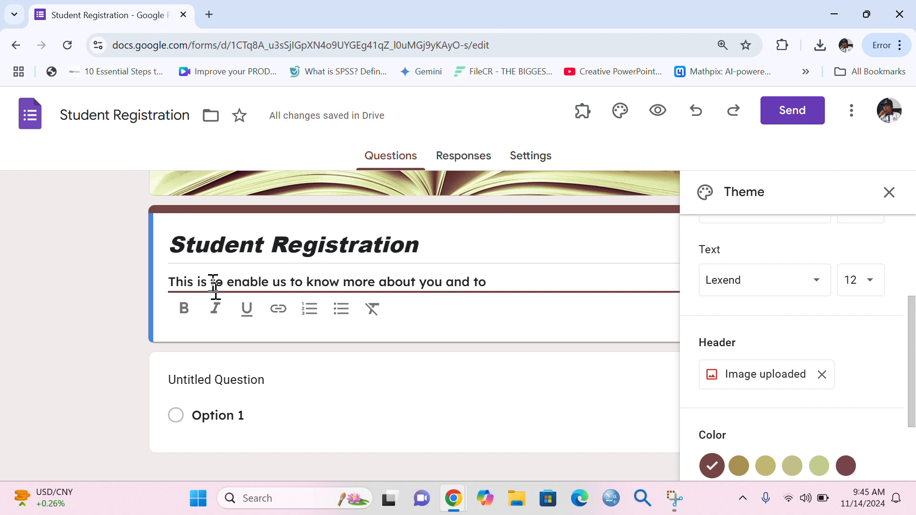
type(" your ")
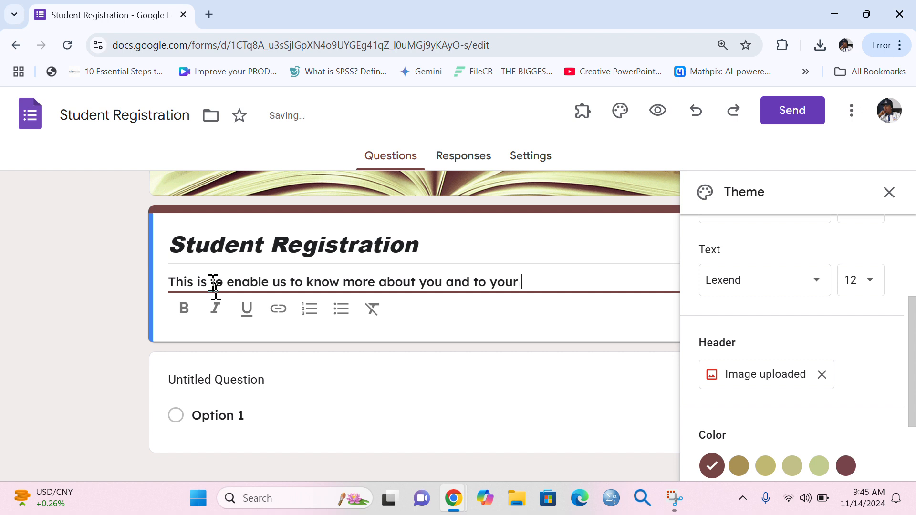
type("infoe")
key("BackSpace")
key("BackSpace")
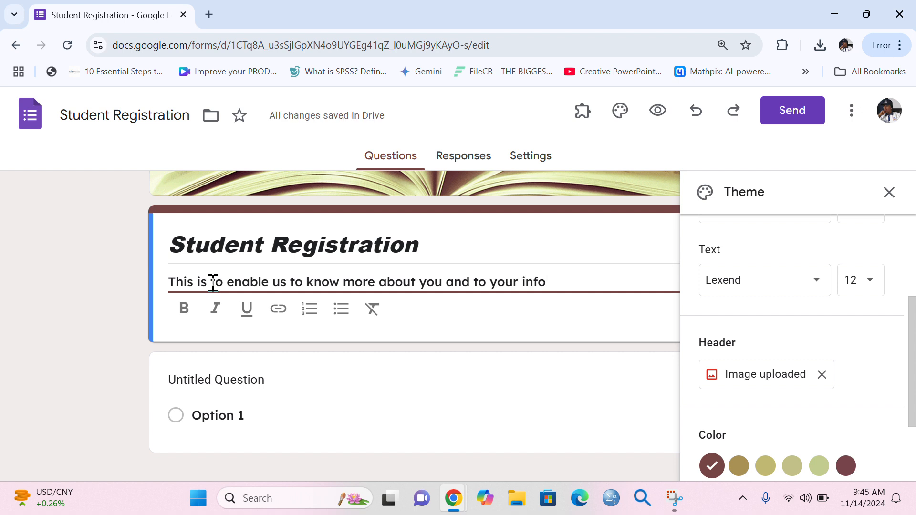
type("or")
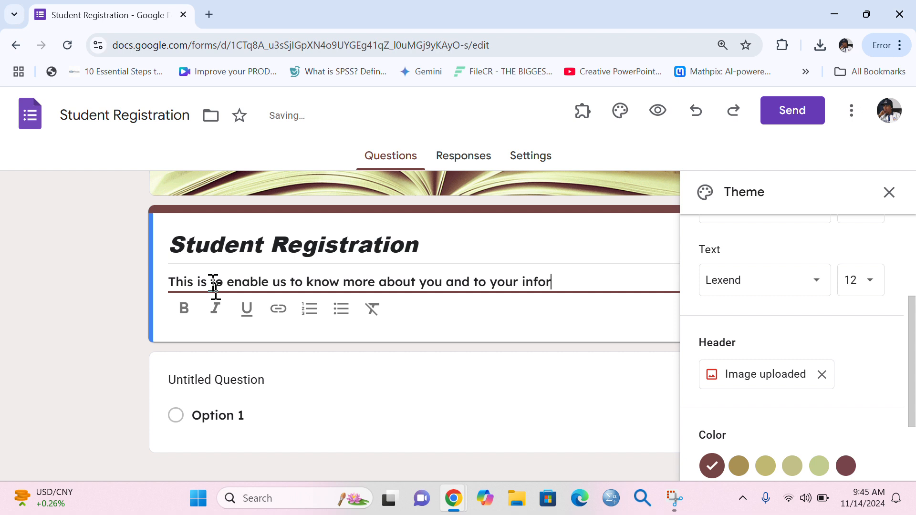
type("mation in ou")
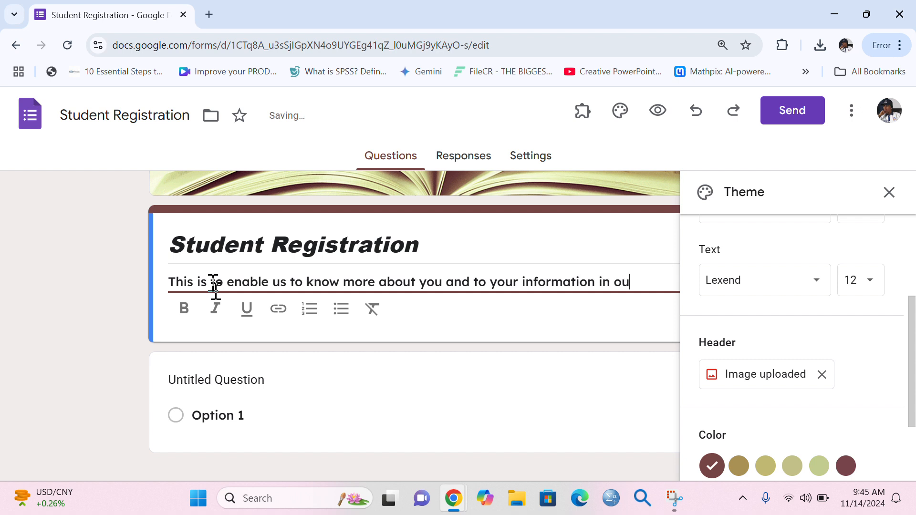
type("r daatab")
Make the whole form description bold and close the theme settings.
triple_click(234, 286)
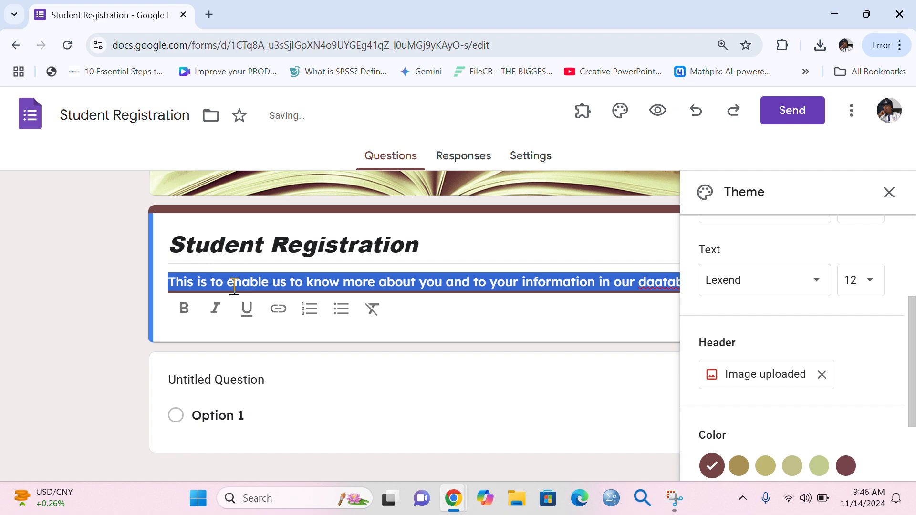
left_click(184, 310)
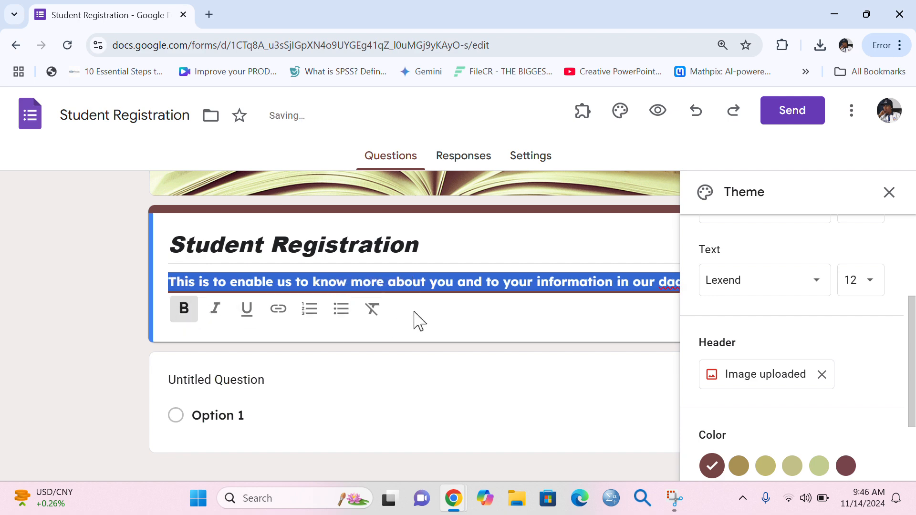
left_click(890, 193)
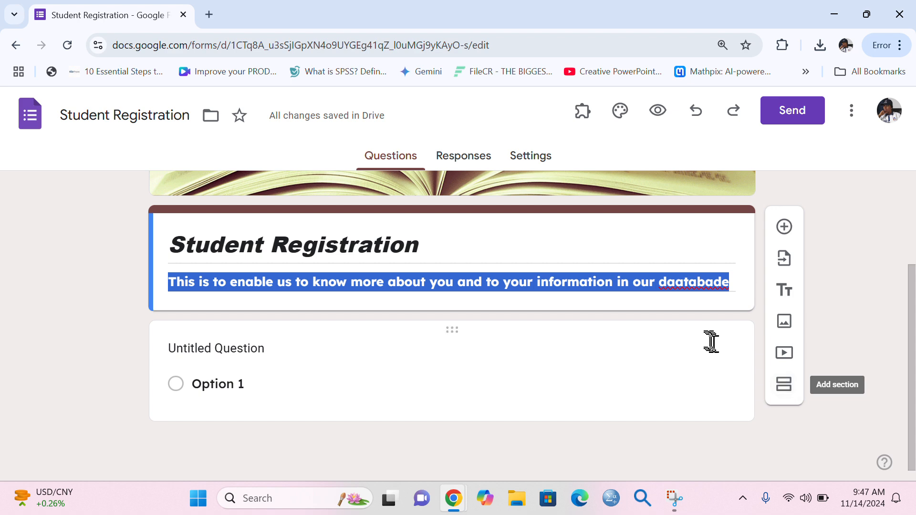
Examine all the answer types available for the untitled question, from short answer to time.
left_click(247, 348)
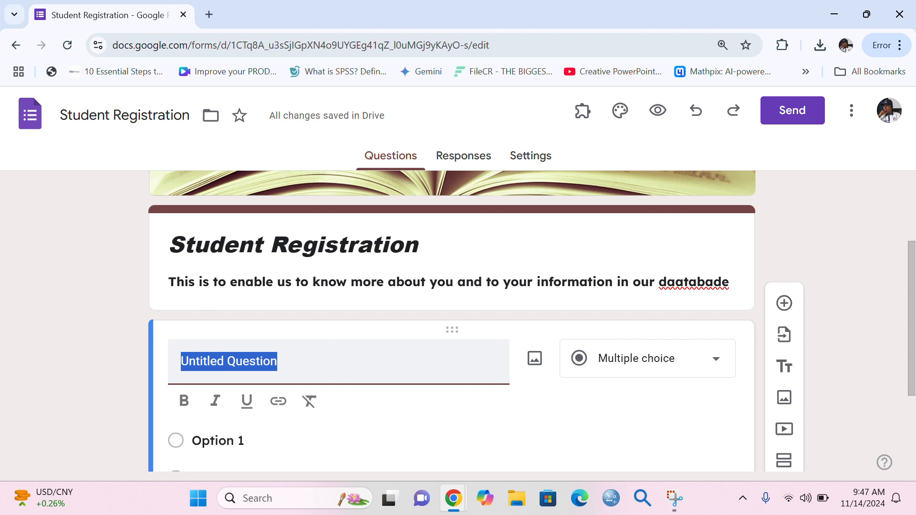
left_click(716, 365)
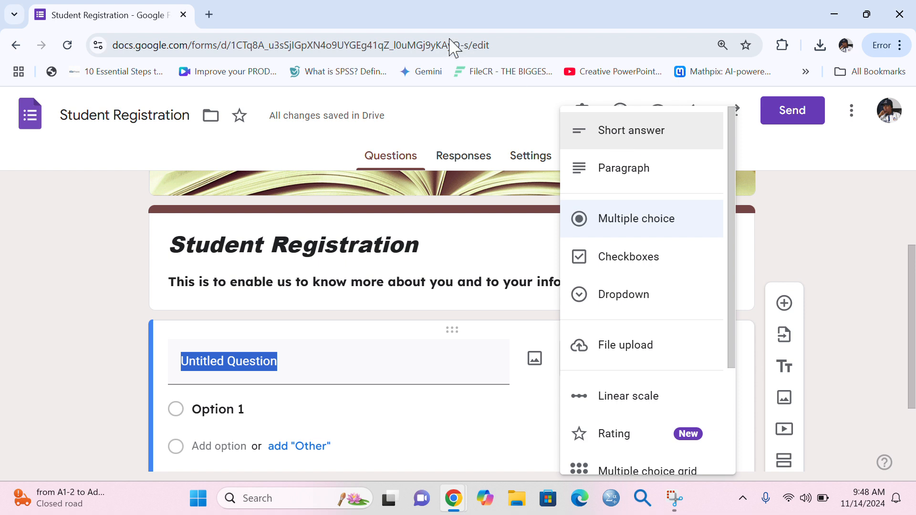
left_click(381, 22)
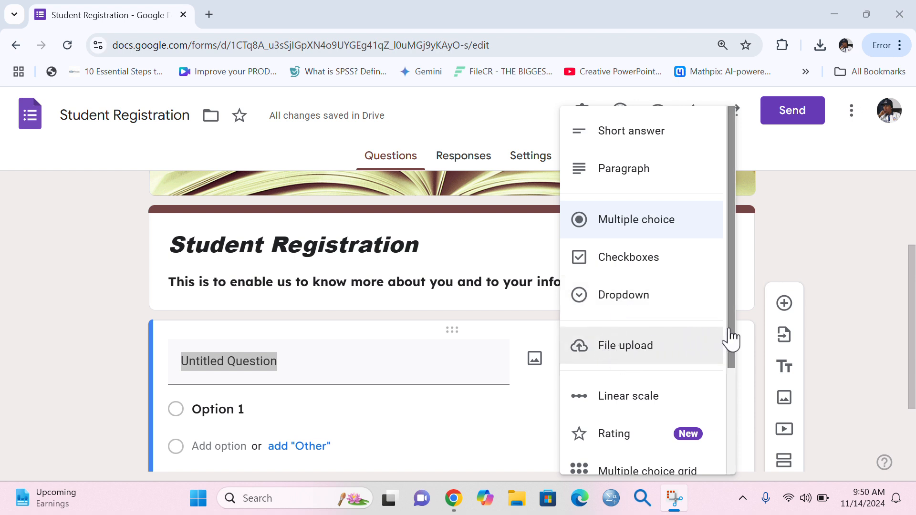
left_click_drag(731, 337, 750, 425)
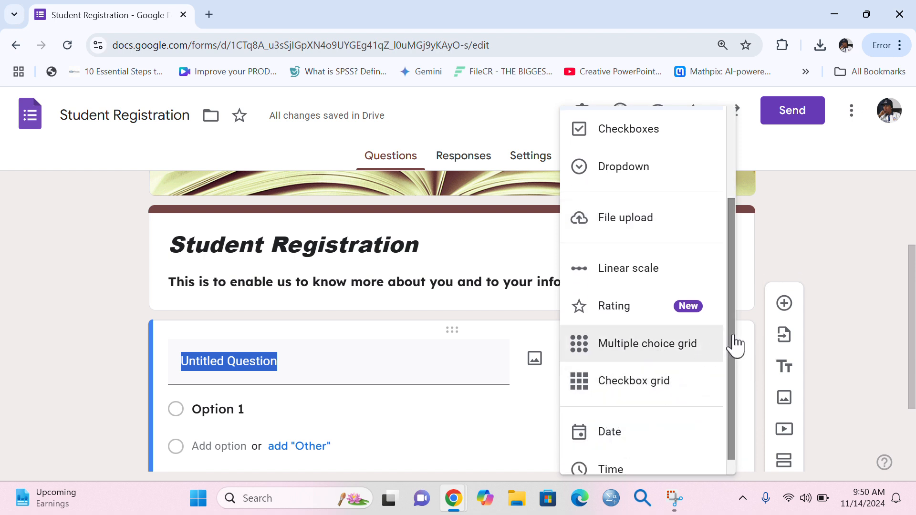
left_click_drag(736, 342, 740, 367)
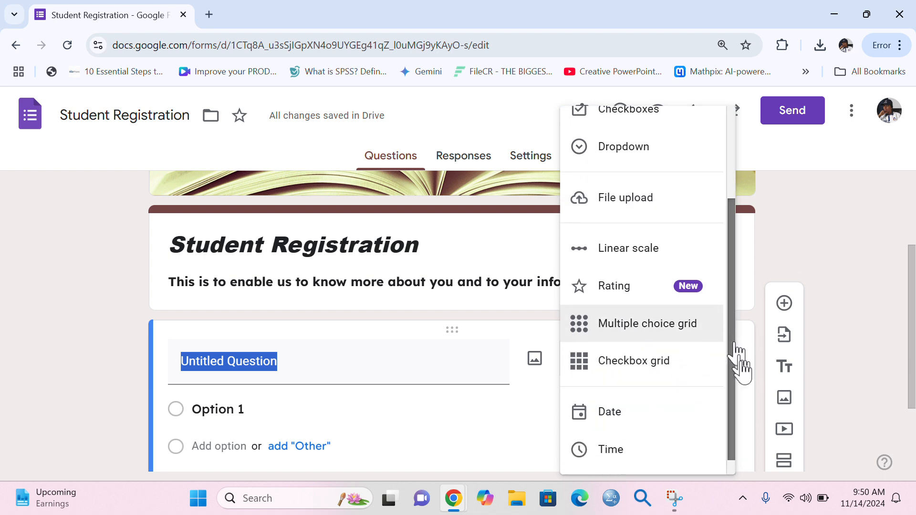
Replace the untitled question's text with "What is your name?".
left_click(375, 380)
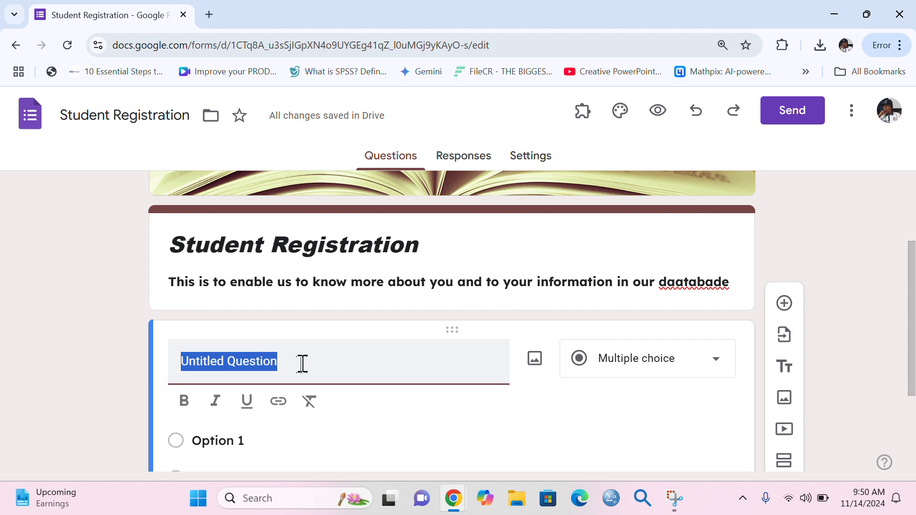
type("What")
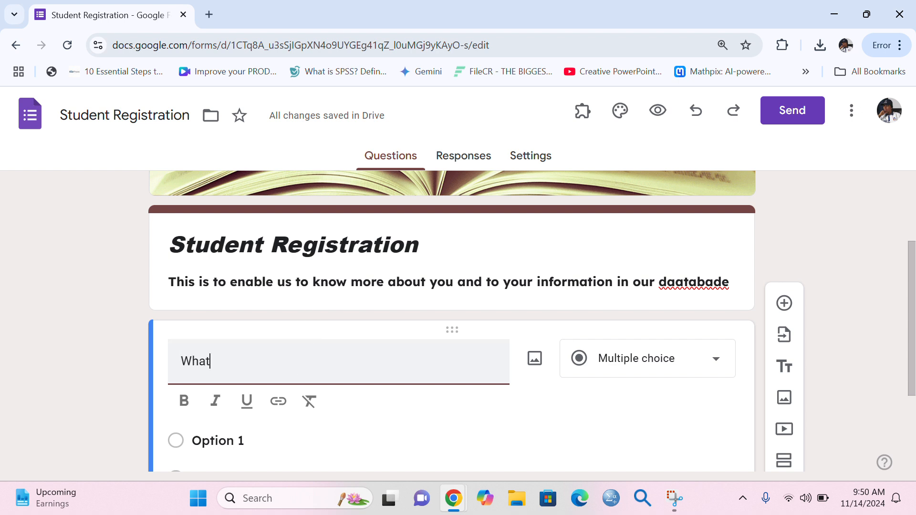
type(" is your name?")
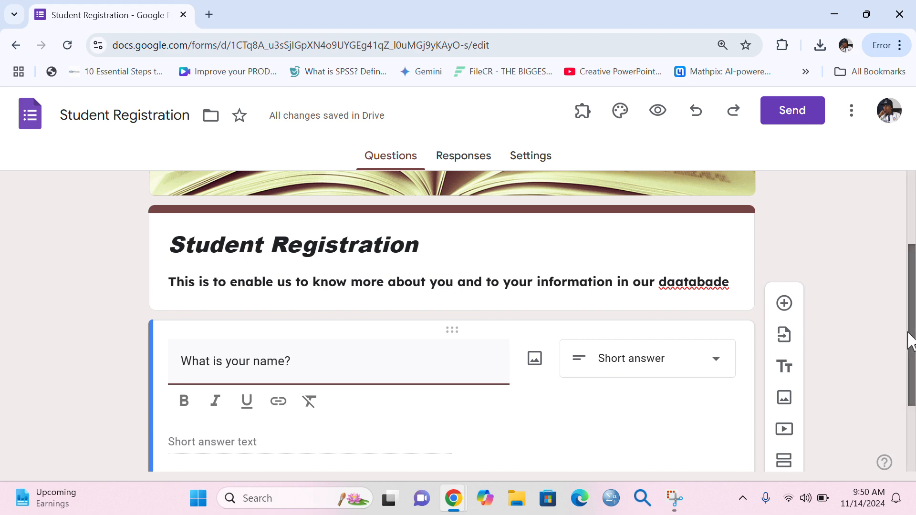
Add a new question titled "Age" below the name question and make it multiple choice.
left_click_drag(909, 337, 911, 373)
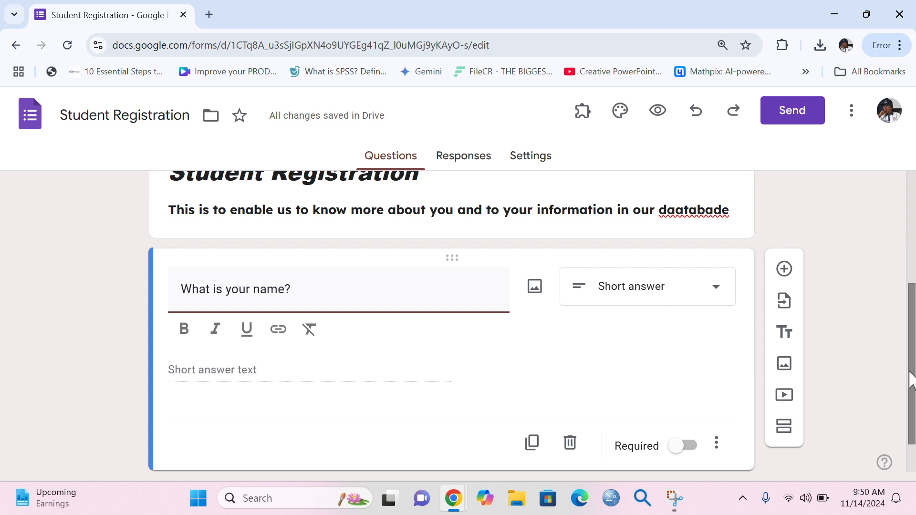
left_click(218, 376)
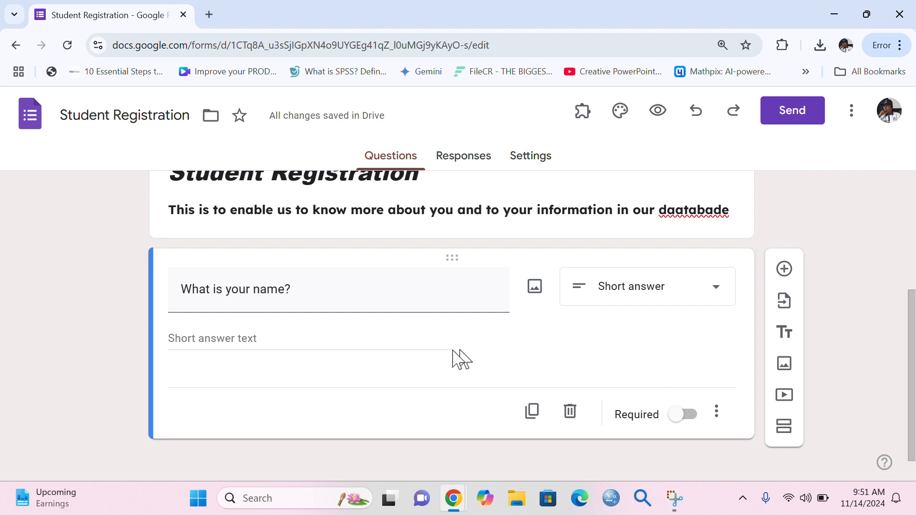
left_click(783, 269)
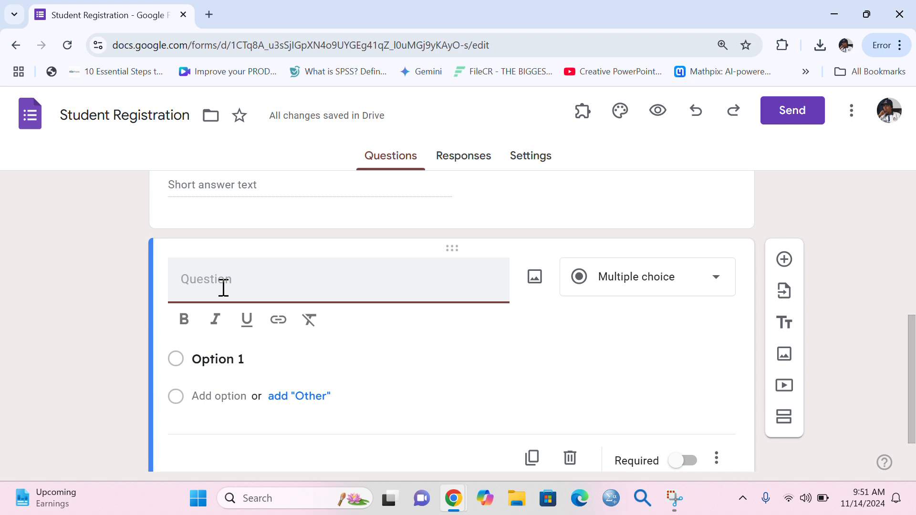
type("Age")
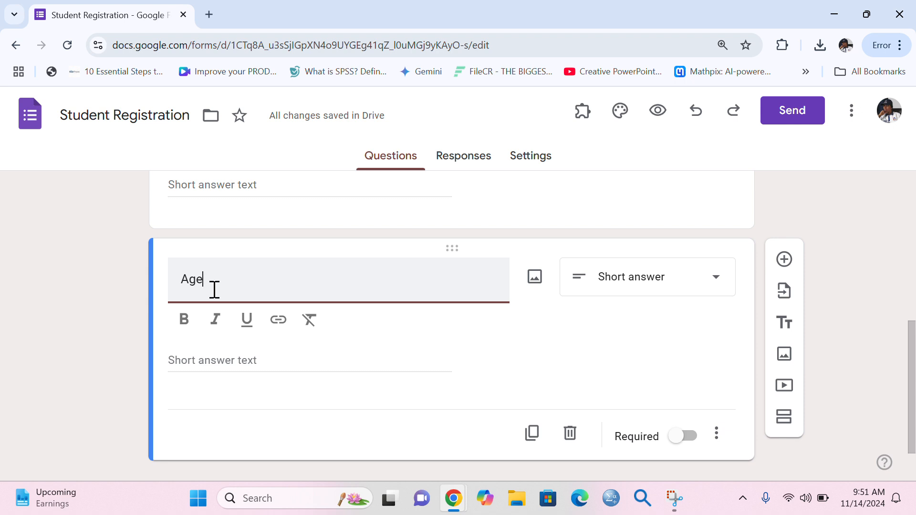
left_click(718, 281)
left_click(627, 225)
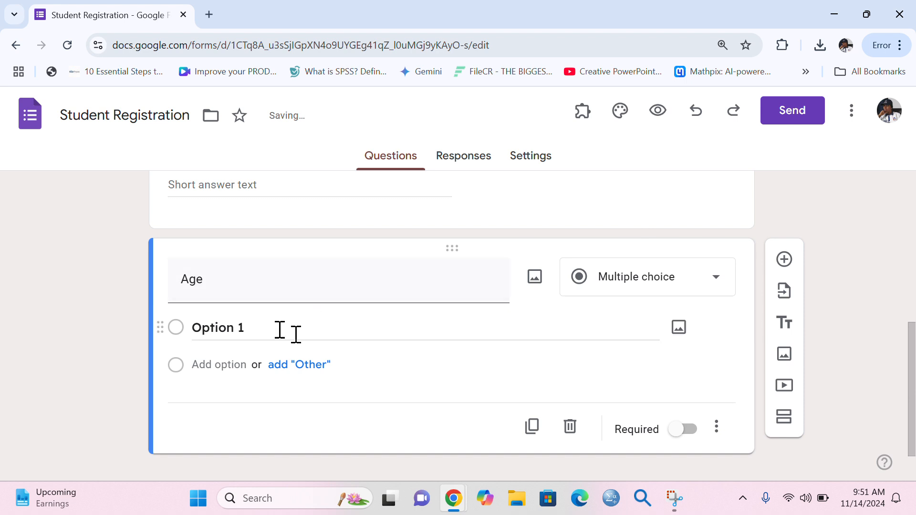
Give the Age question the options "6-10", "11-15" and "16-20", plus an "Other" choice.
left_click(260, 332)
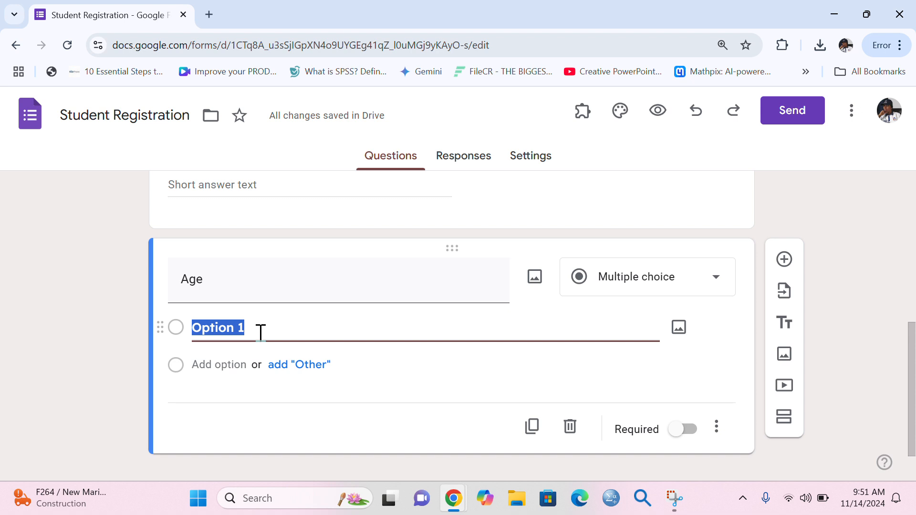
type("6")
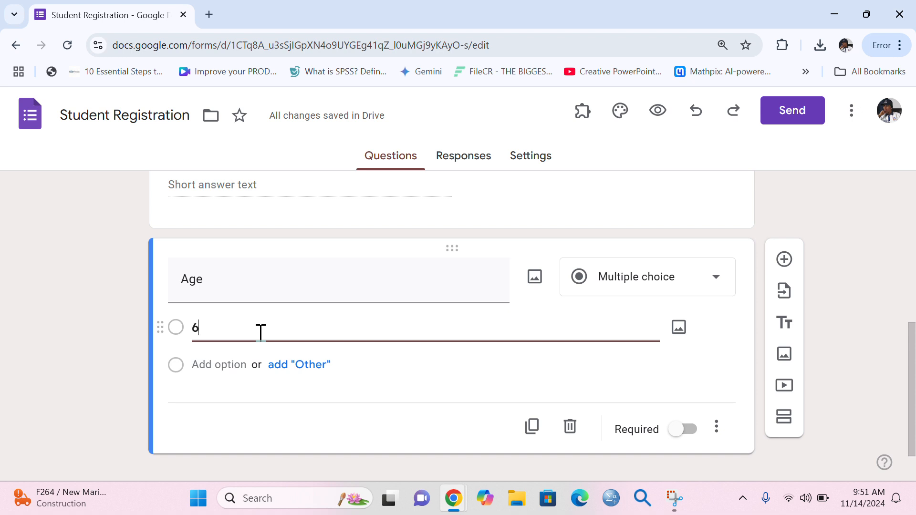
type("-10")
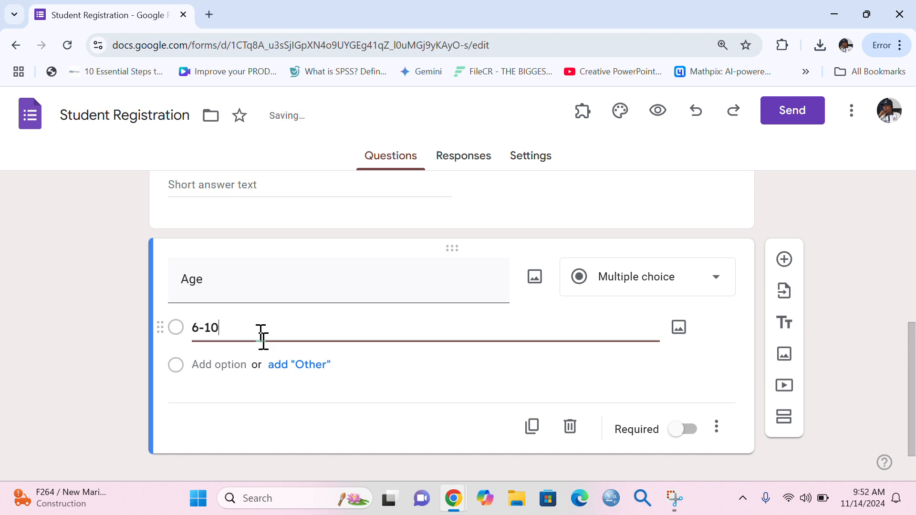
left_click(298, 366)
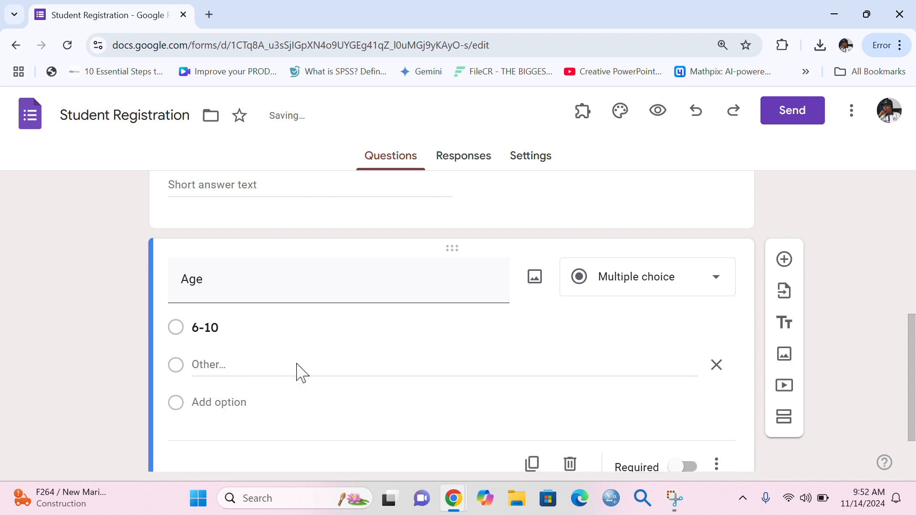
left_click(219, 402)
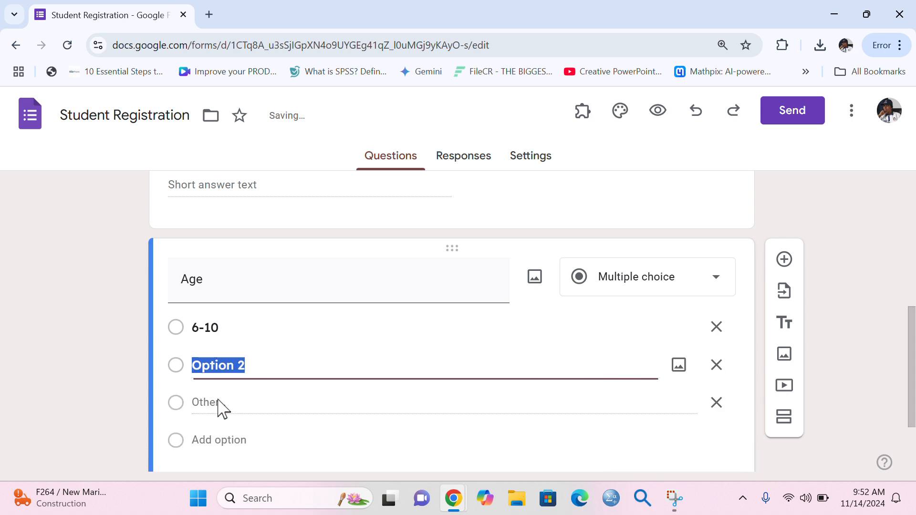
type("1")
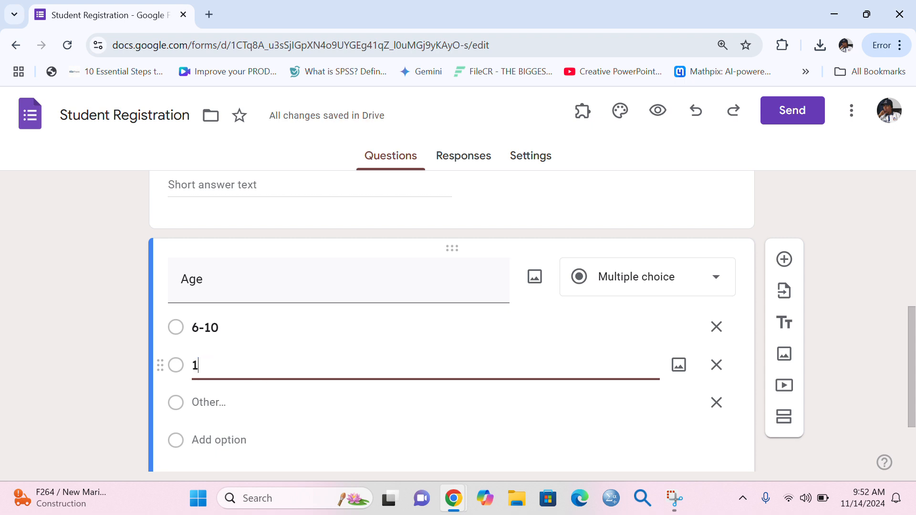
type("1")
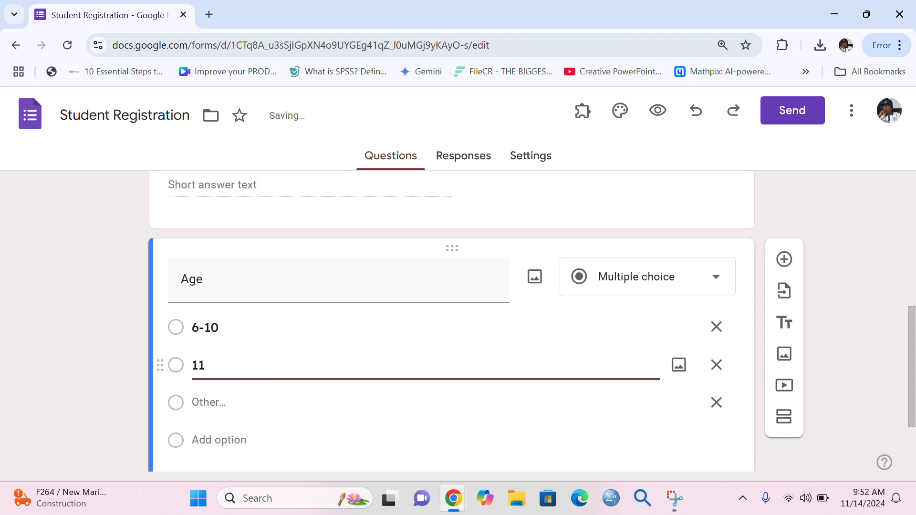
type("-15")
left_click(231, 439)
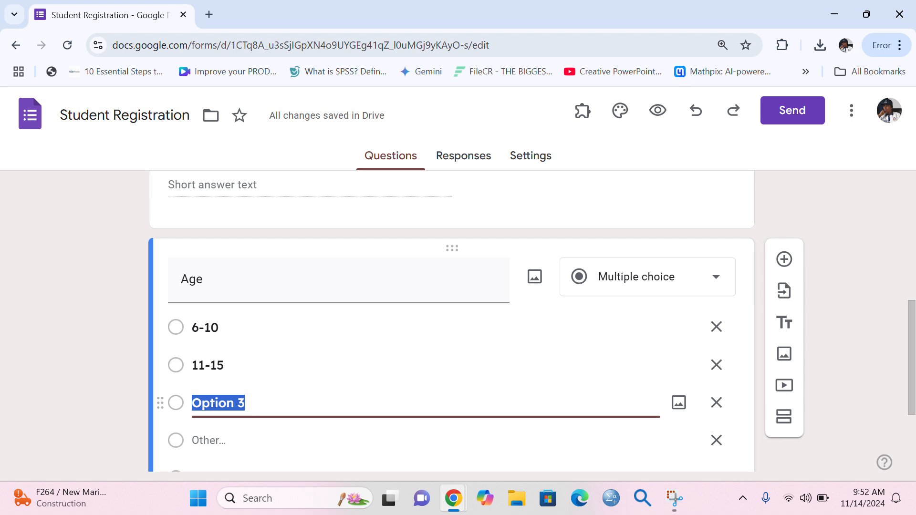
type("1")
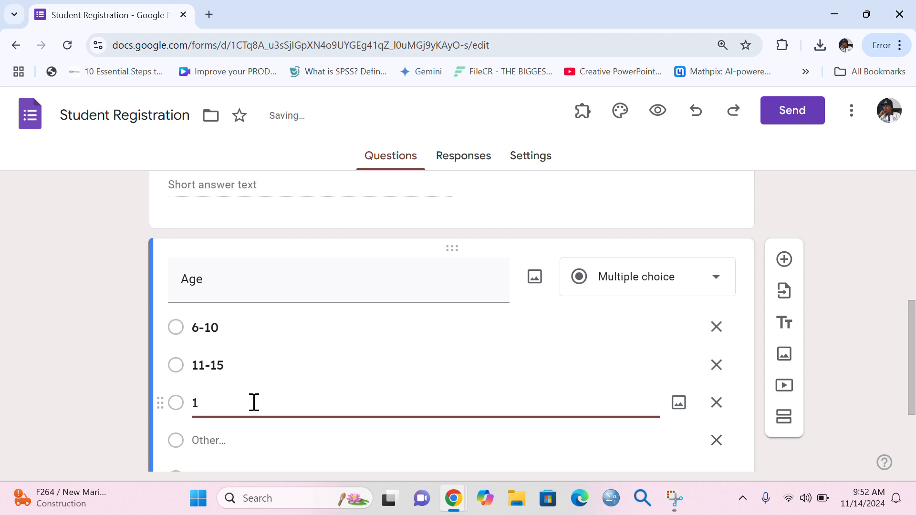
type("6-20")
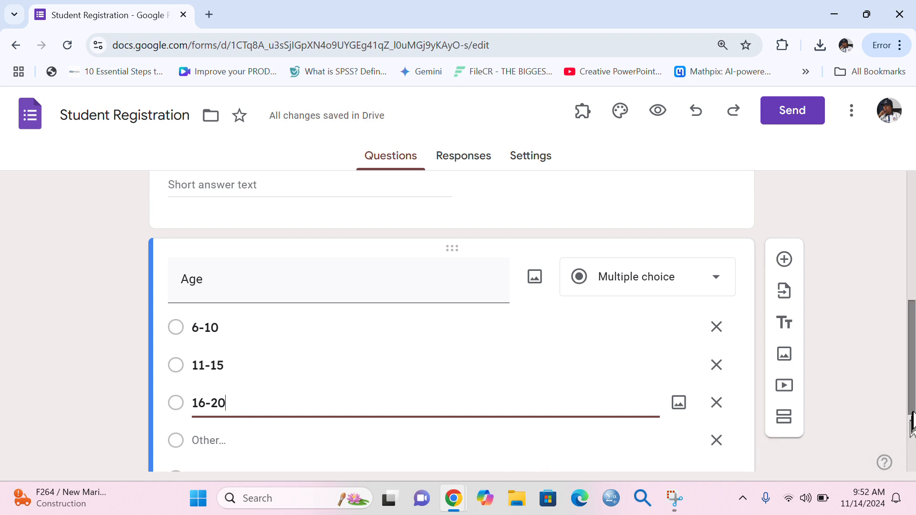
Make the Age question required.
scroll(910, 449, "down", 2)
scroll(912, 446, "down", 1)
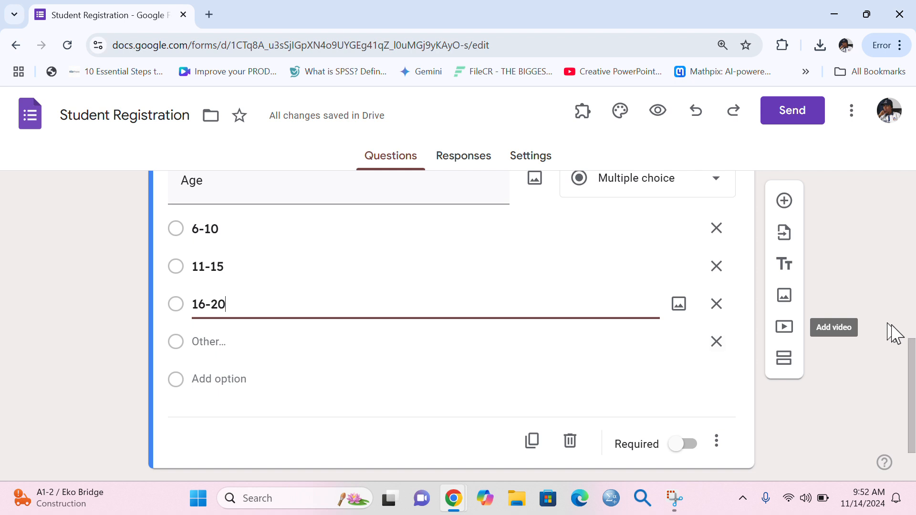
left_click_drag(911, 343, 912, 334)
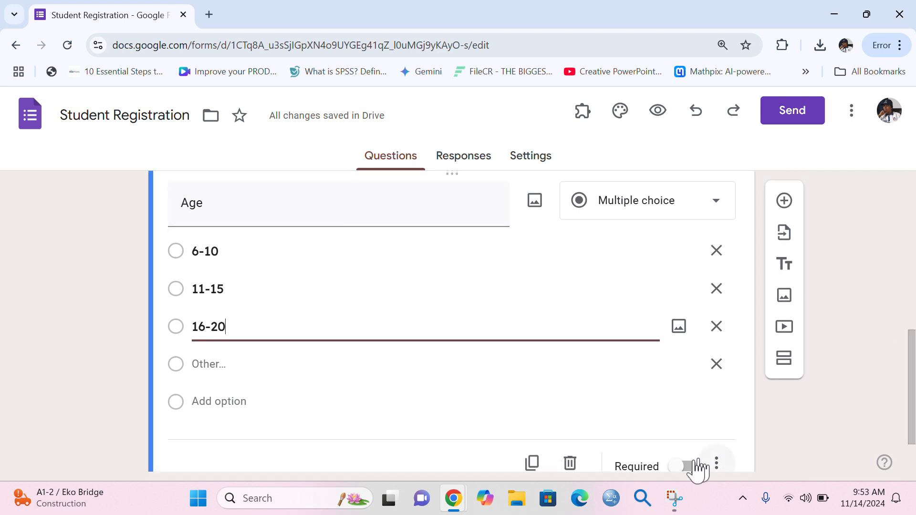
left_click(679, 468)
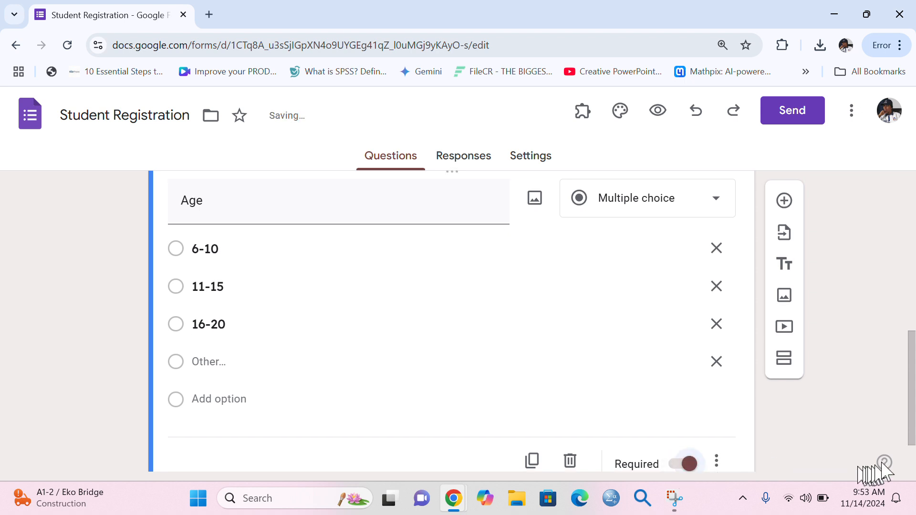
Add the option "21 and Above" to the Age question and remove its "Other" choice.
left_click_drag(911, 435, 911, 459)
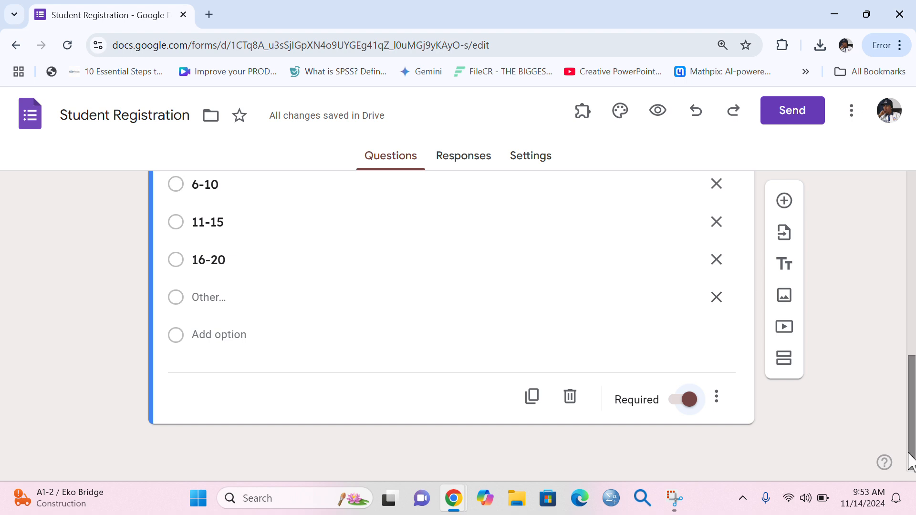
left_click(229, 334)
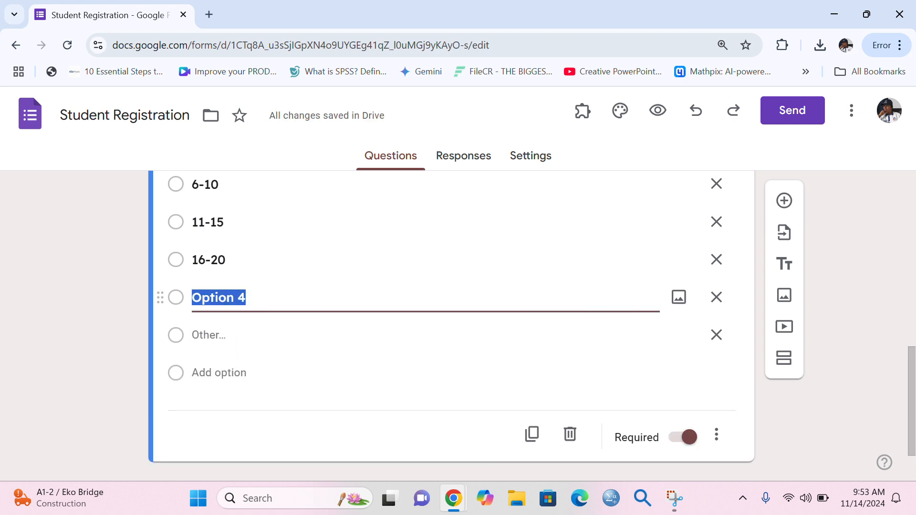
type("2")
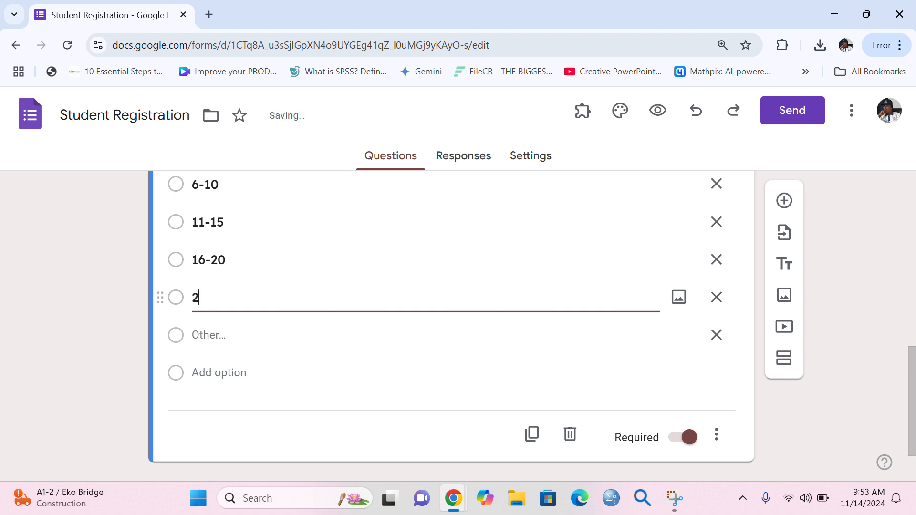
type("1 and abo")
key("BackSpace")
key("BackSpace")
key("BackSpace")
type("Above")
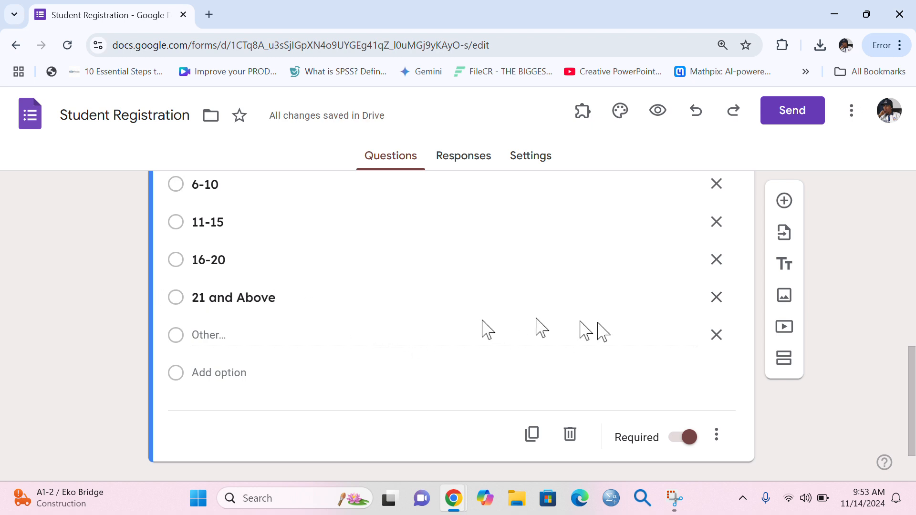
left_click(716, 335)
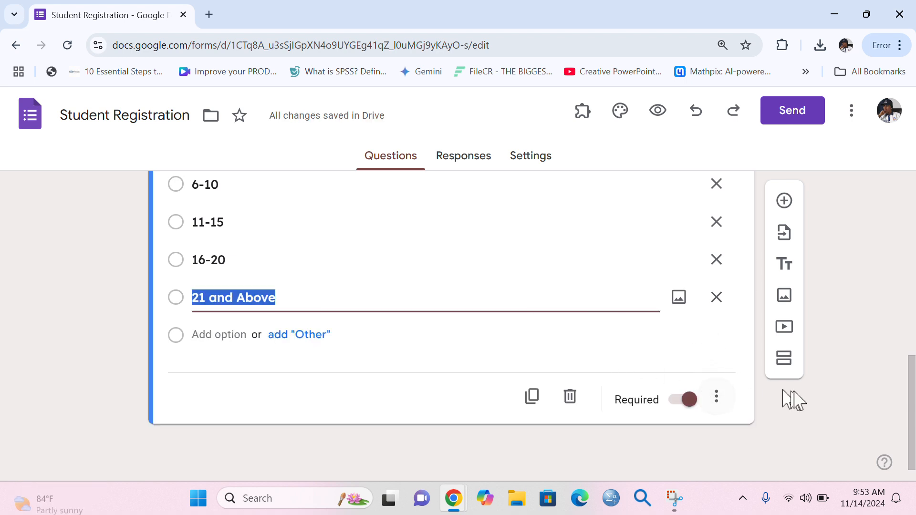
Add a new multiple-choice question below Age with the text "Have you attended any school before?".
left_click(784, 201)
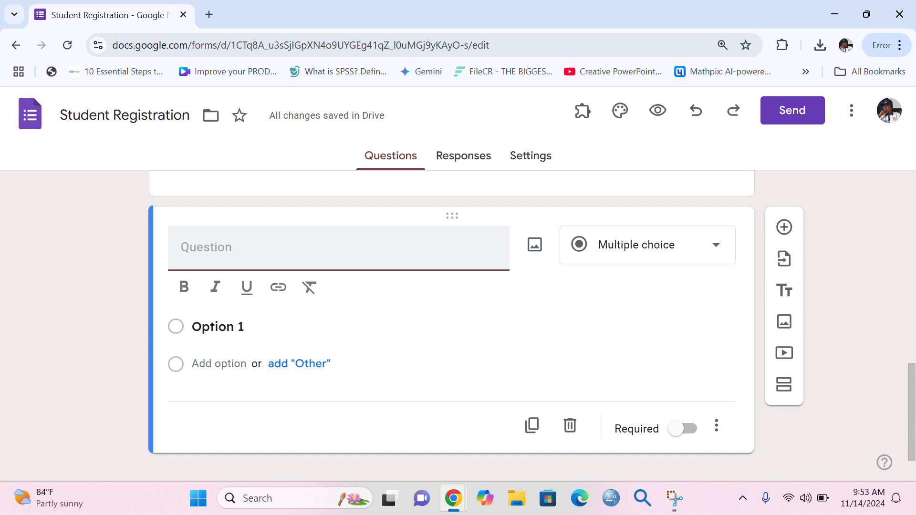
type("Have y")
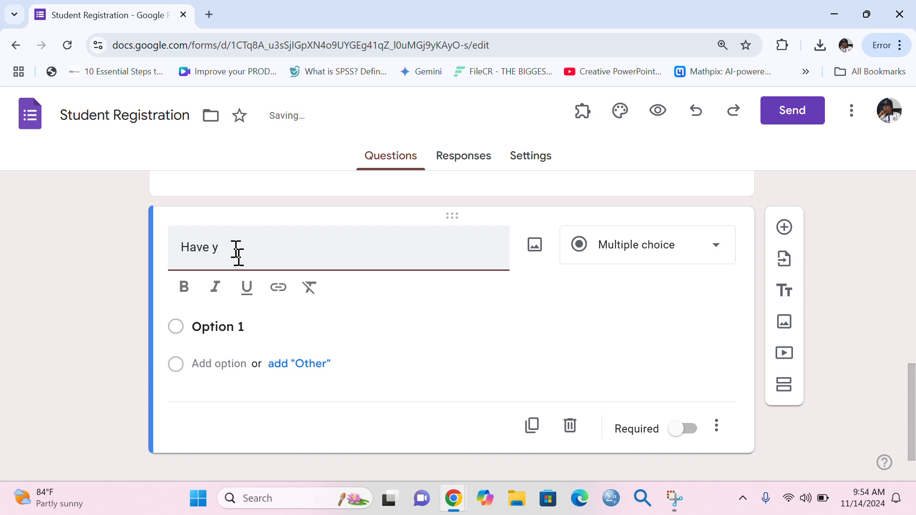
type("ou atte")
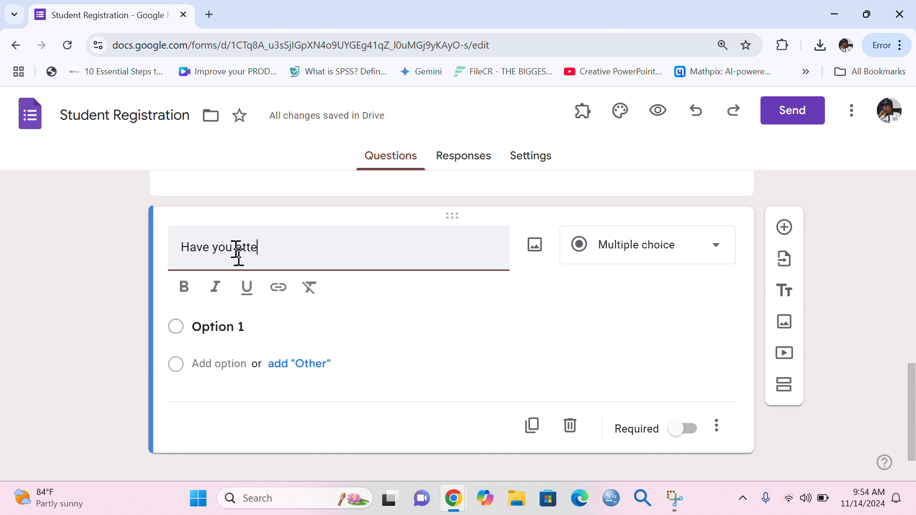
type("nded any s")
type("ho")
key("BackSpace")
key("BackSpace")
type("ch")
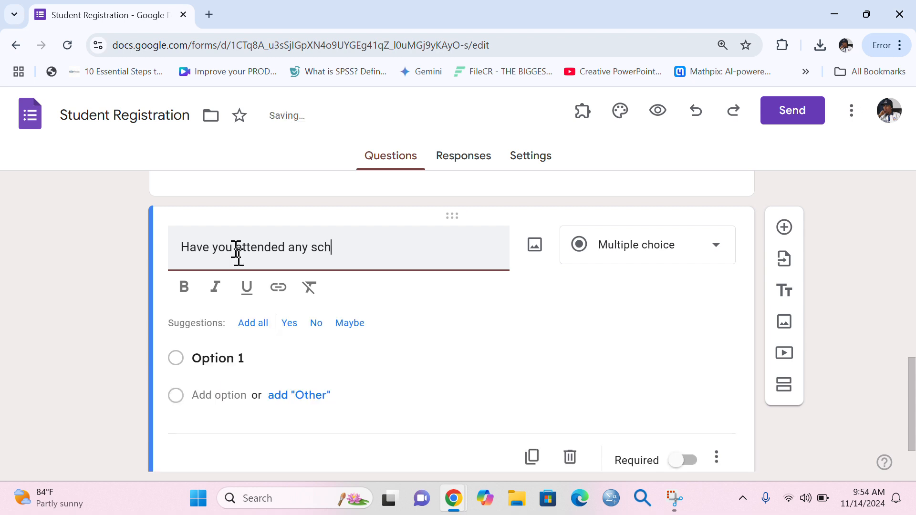
type("ool bef")
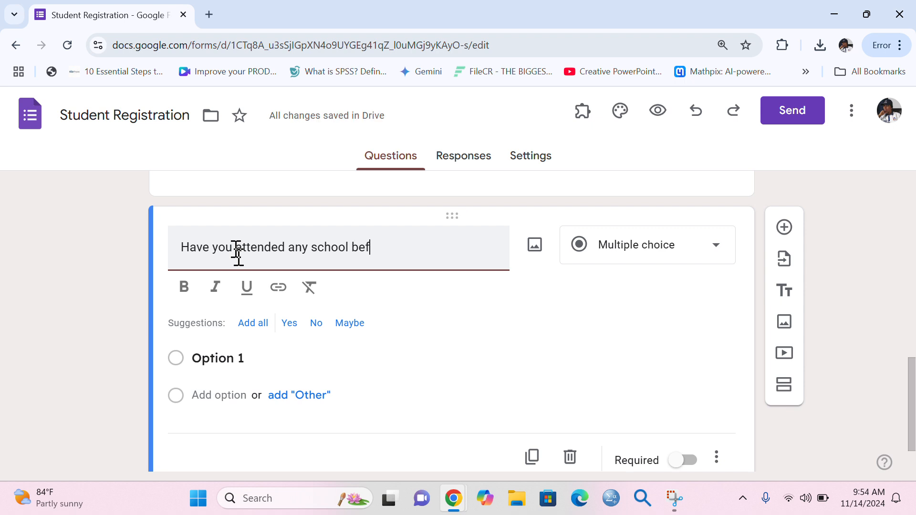
type("ore?")
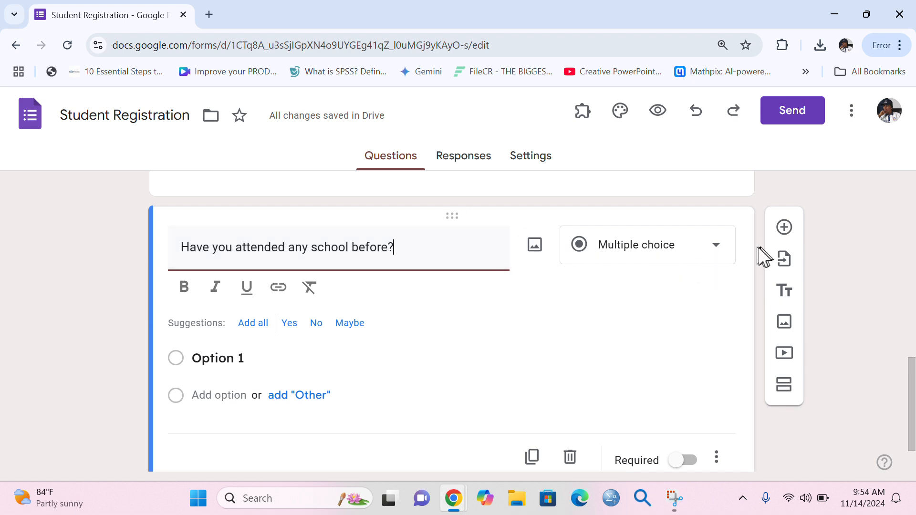
Give the school attendance question the suggested answers Yes, No and Maybe, leaving no "Other" choice.
left_click(251, 360)
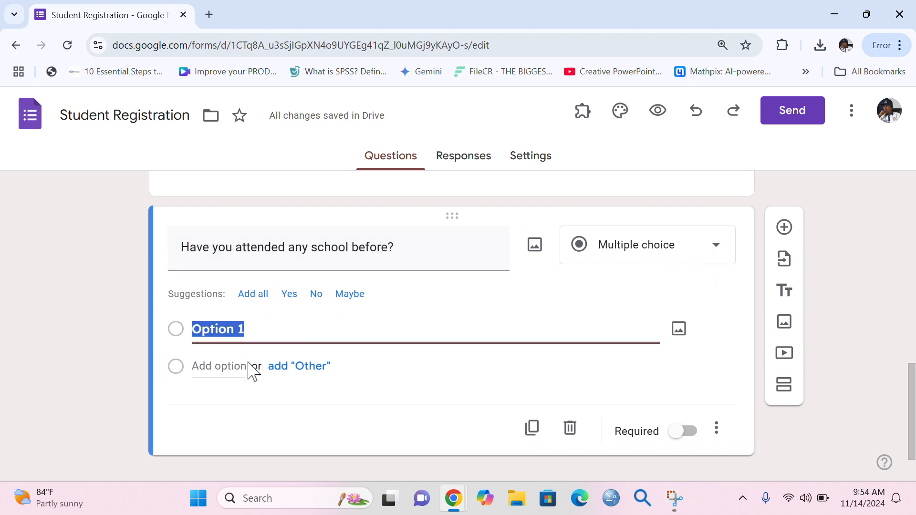
left_click(289, 292)
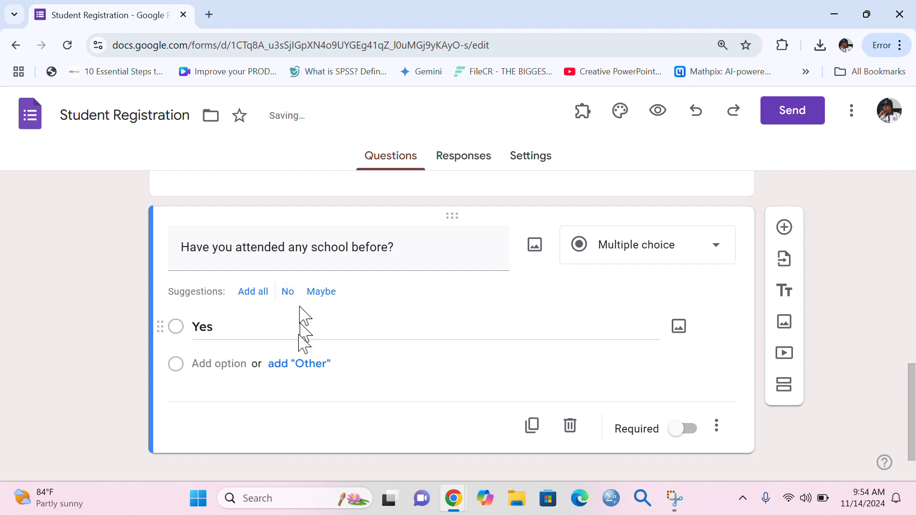
left_click(315, 367)
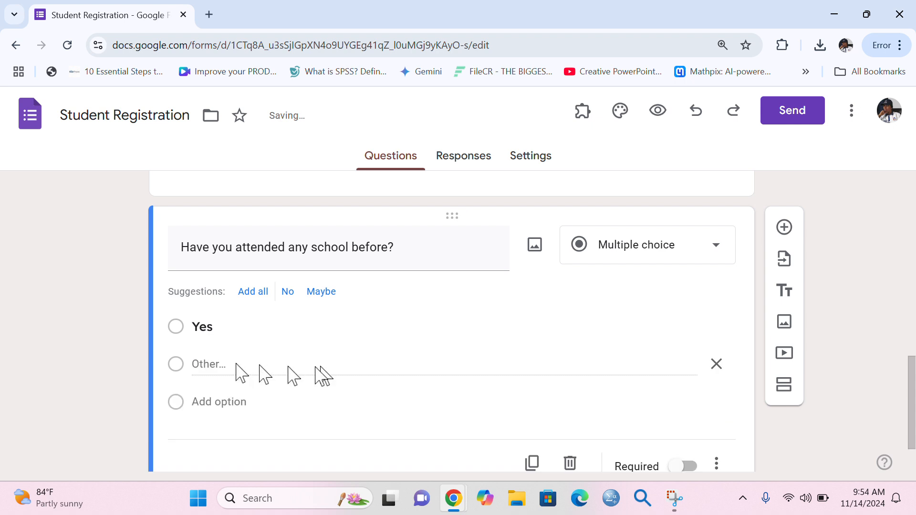
left_click(289, 292)
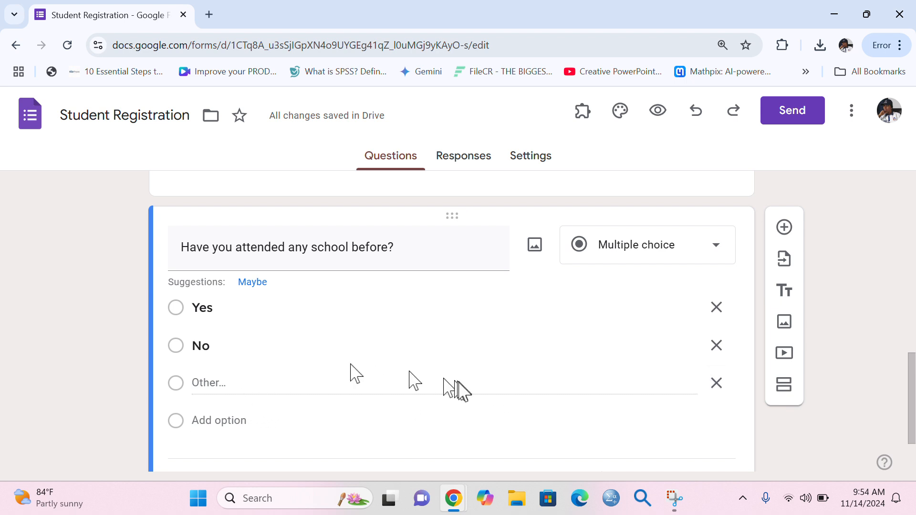
left_click(234, 420)
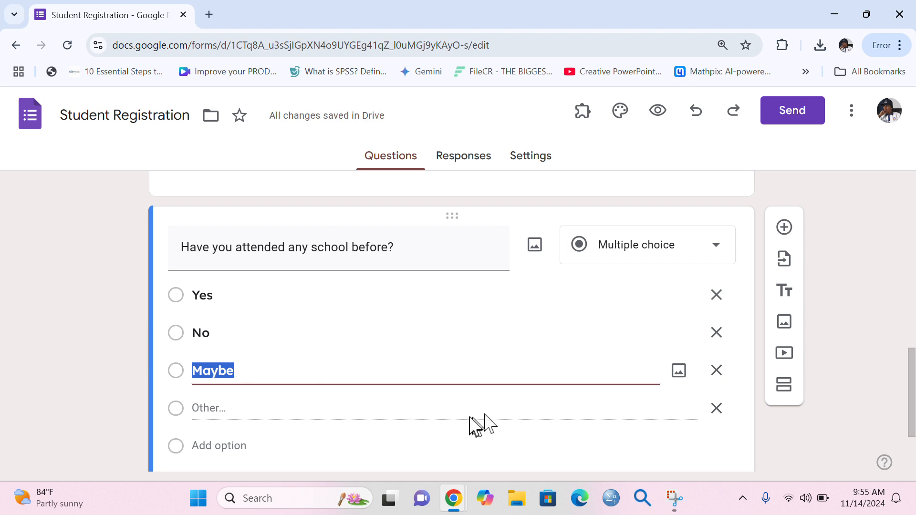
left_click(717, 409)
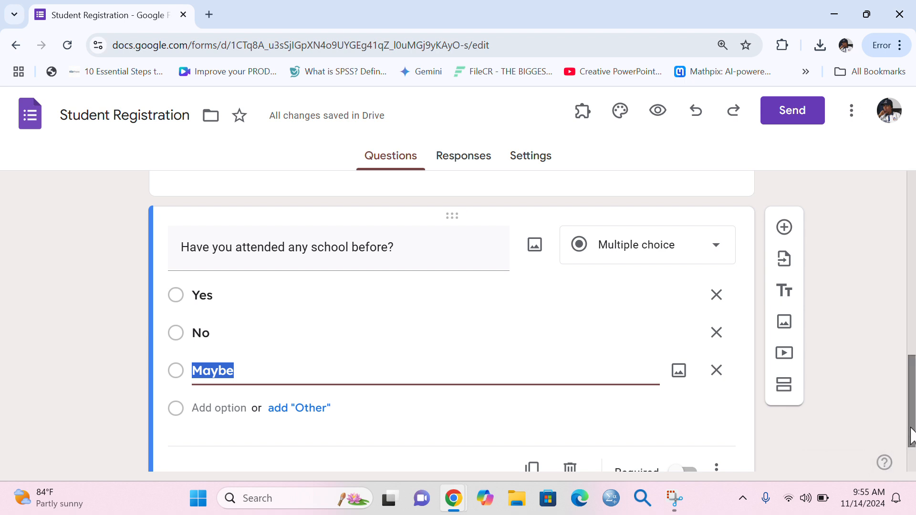
Make the school attendance question required.
left_click_drag(909, 438, 909, 454)
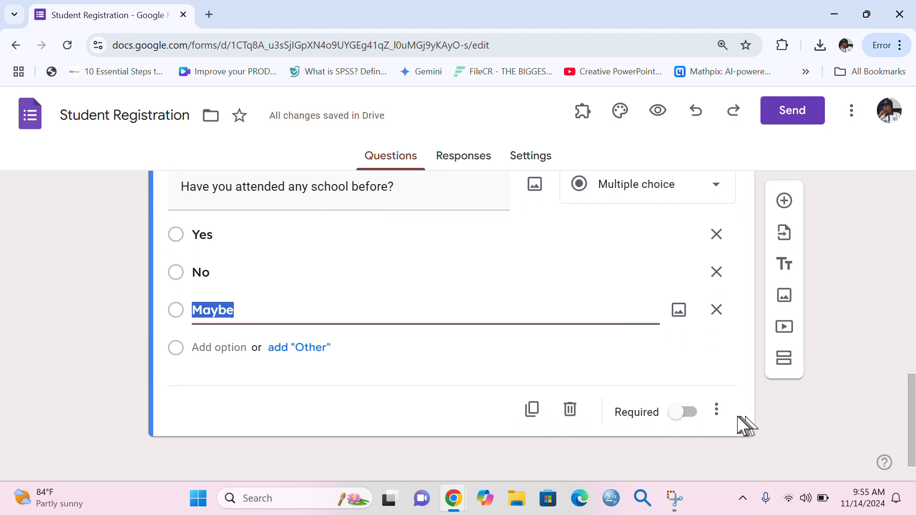
left_click(681, 416)
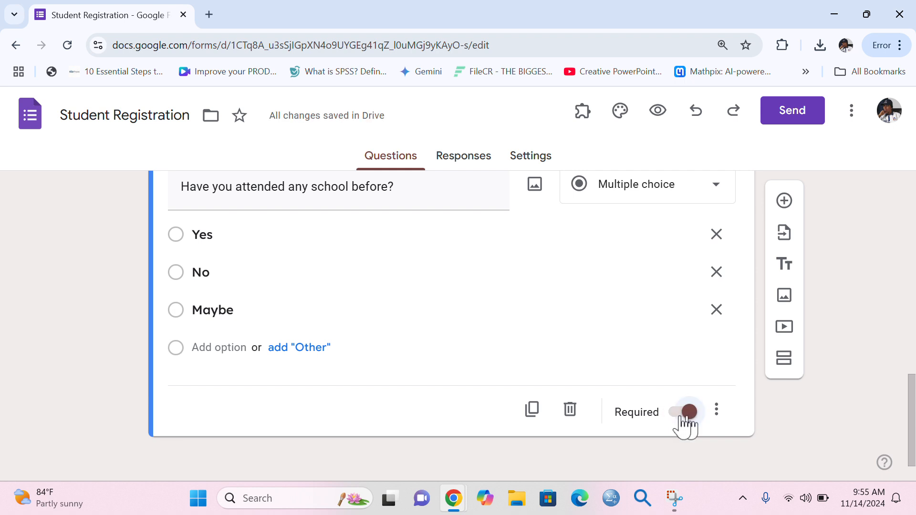
Add a paragraph question below the school attendance question with the text "If yes, why did you leave the school?".
left_click(784, 209)
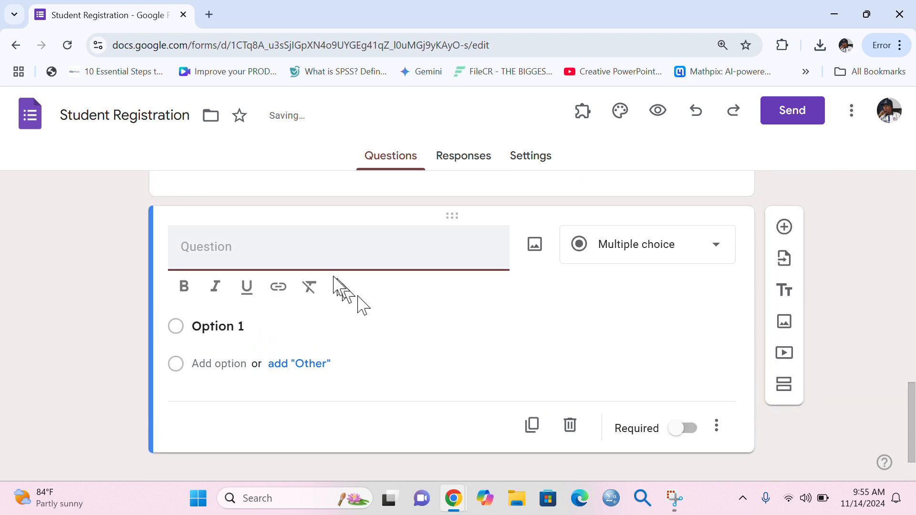
type("If")
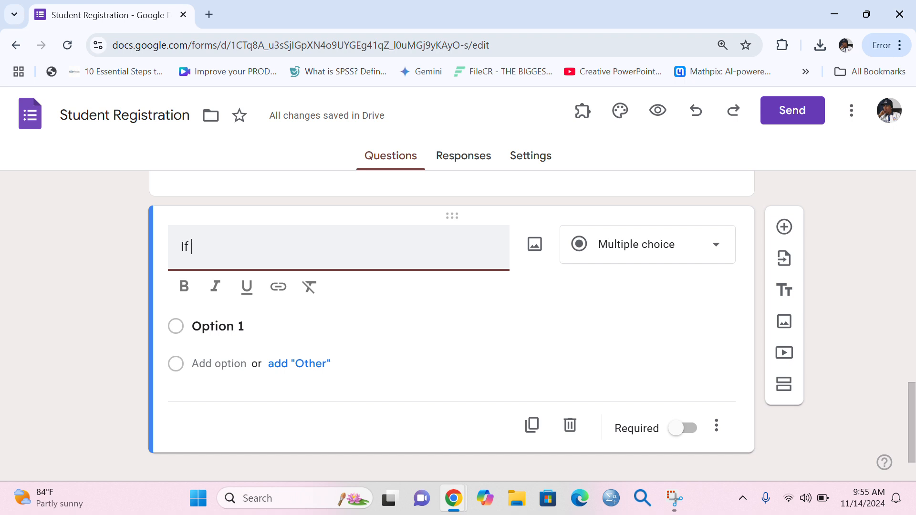
type(" yea")
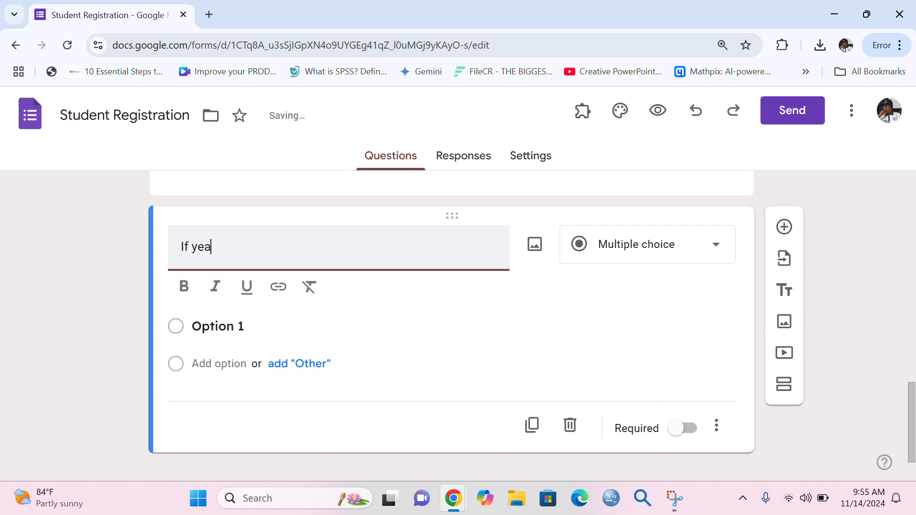
key("BackSpace")
type("s, why do")
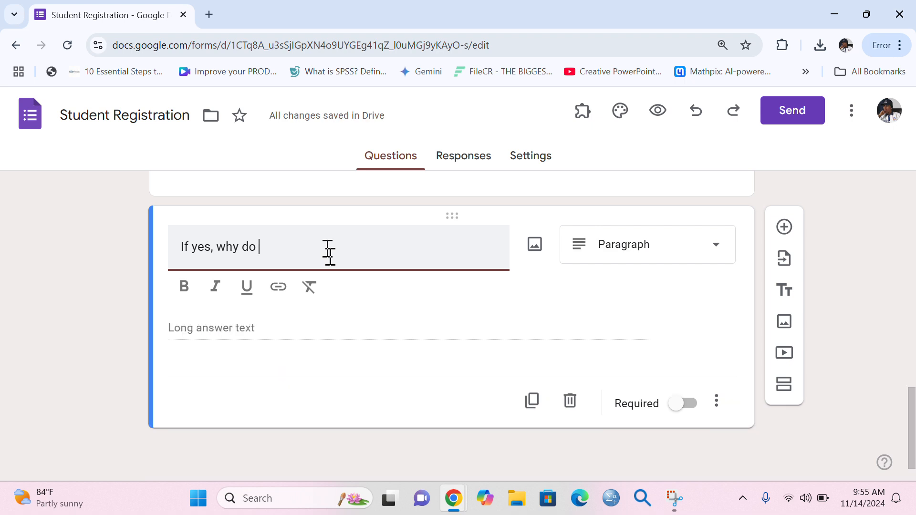
key("BackSpace")
type("id you")
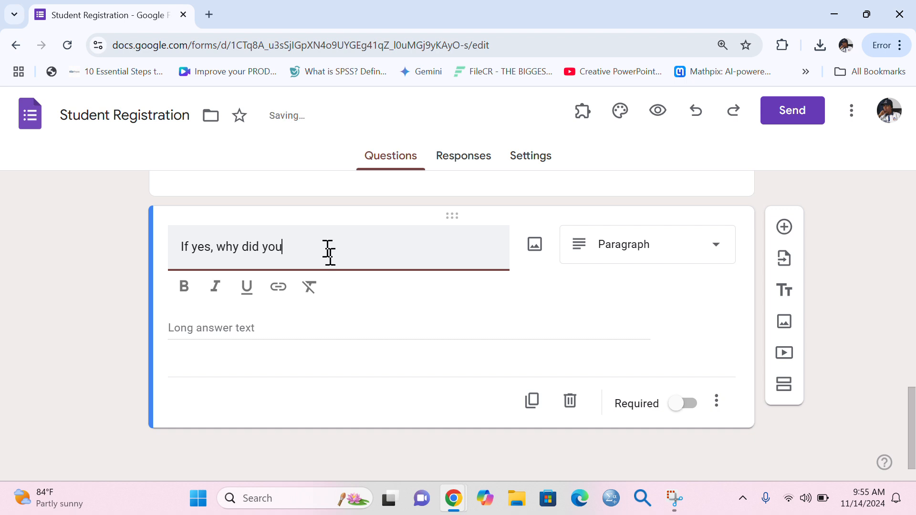
type(" leave")
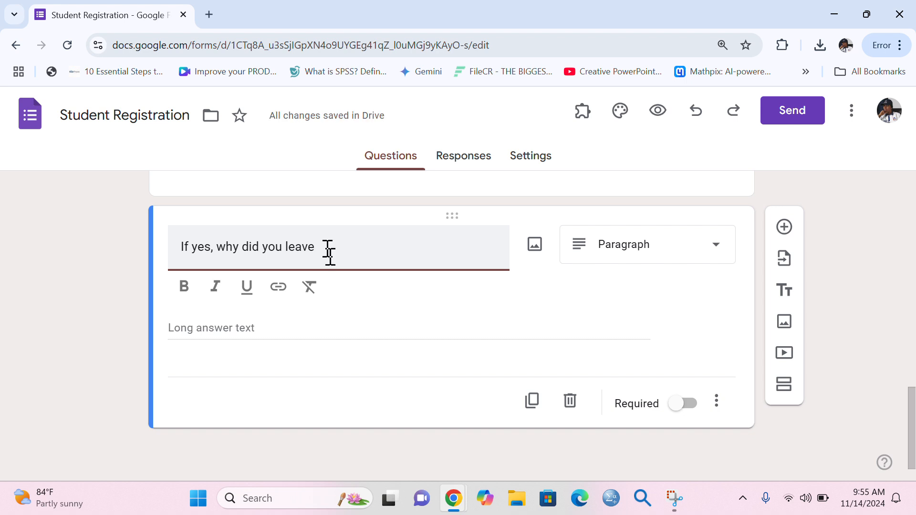
type("th")
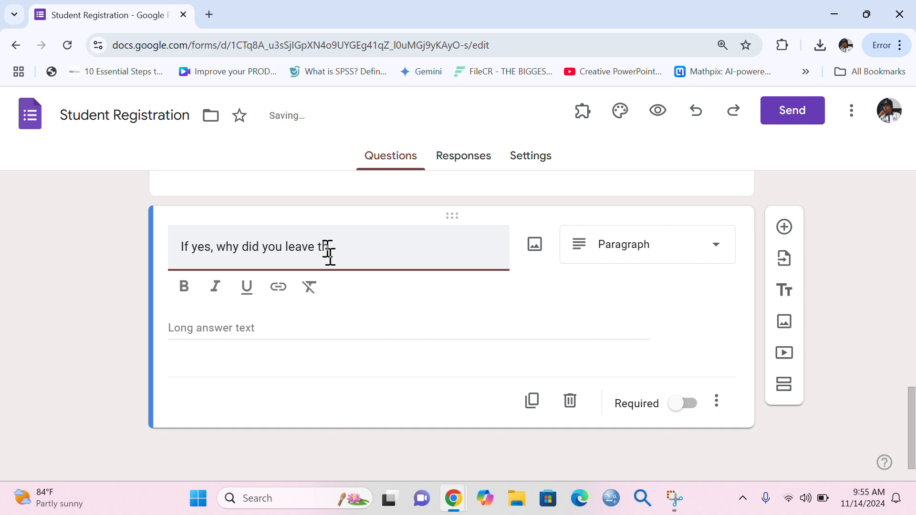
type("e school?")
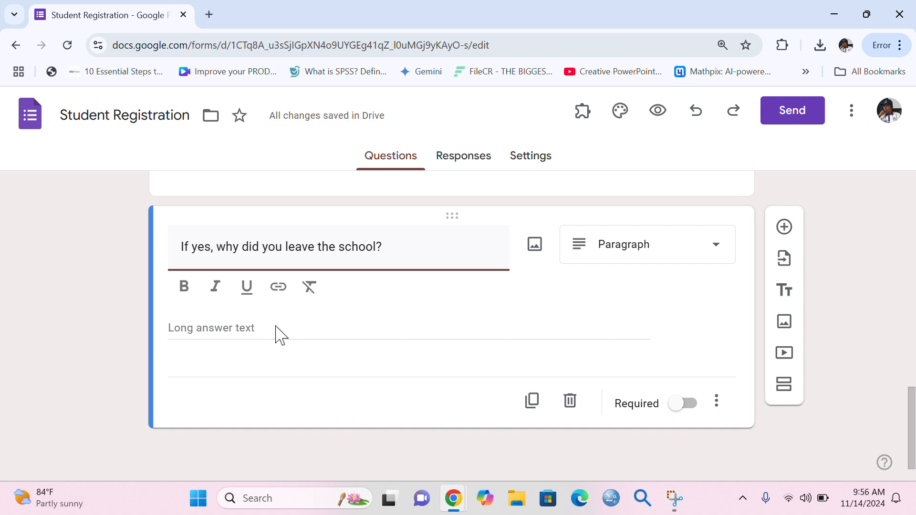
left_click(677, 406)
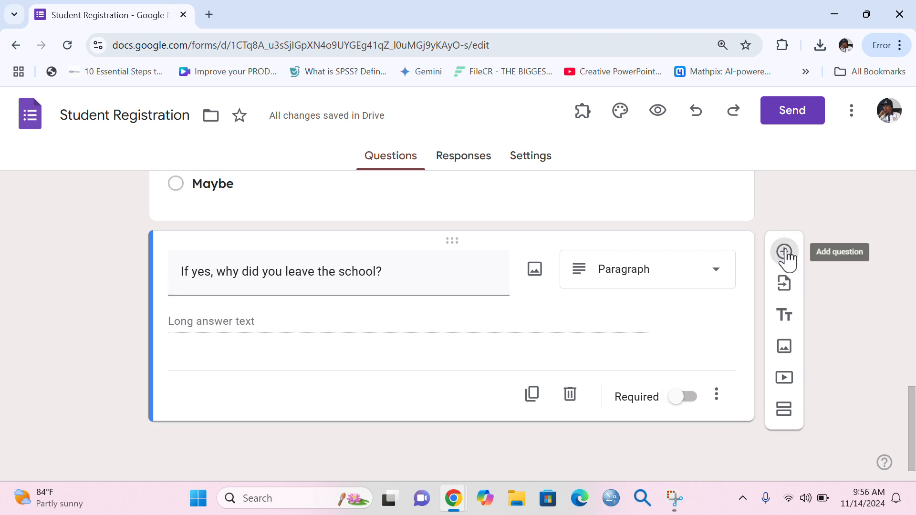
Add another question at the end of the form with the text "If No, how did you this School?".
left_click(782, 252)
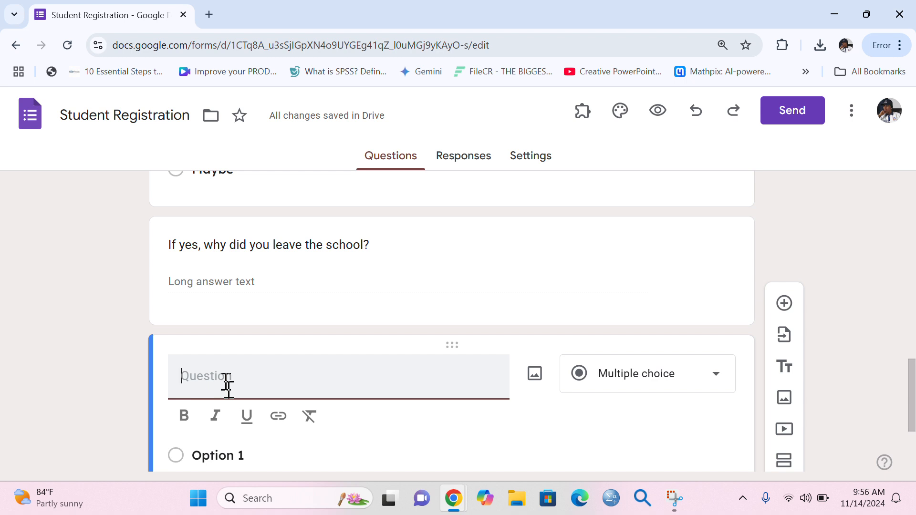
type("If")
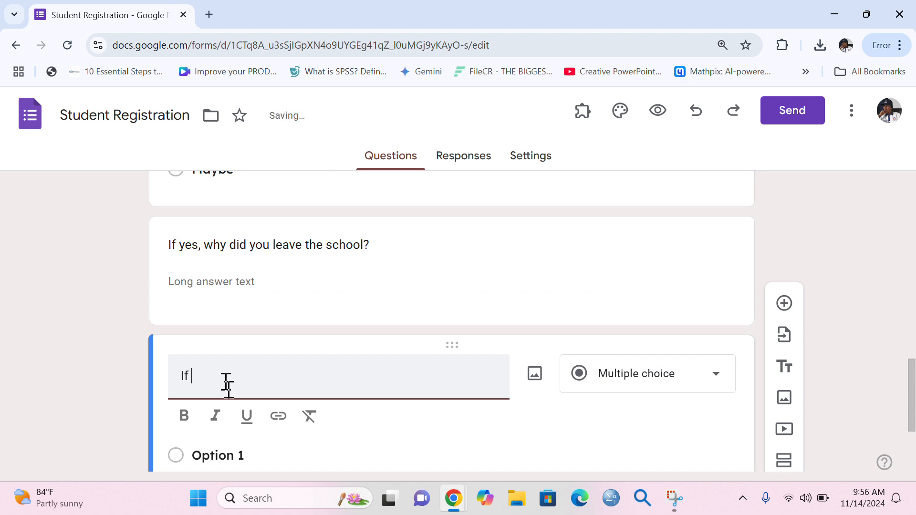
type(" n")
key("BackSpace")
type("N")
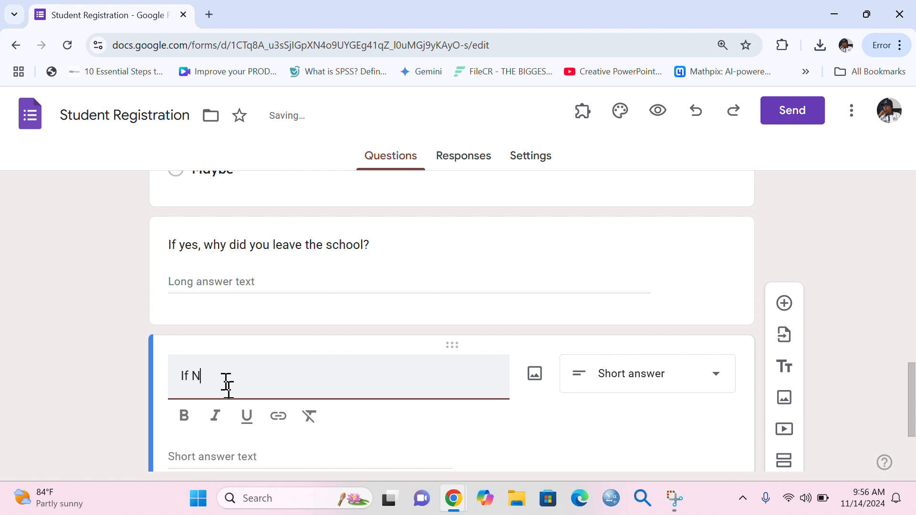
key("BackSpace")
type("o")
key("BackSpace")
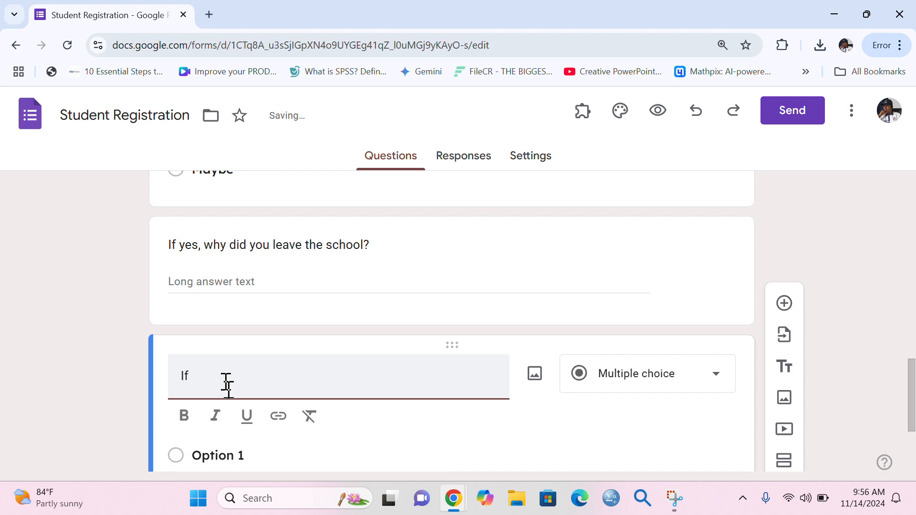
type("N")
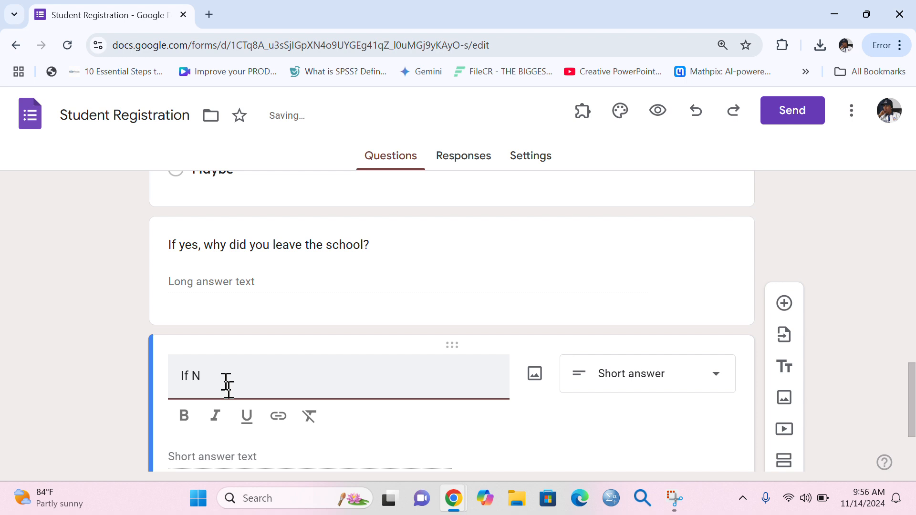
type("o, wh")
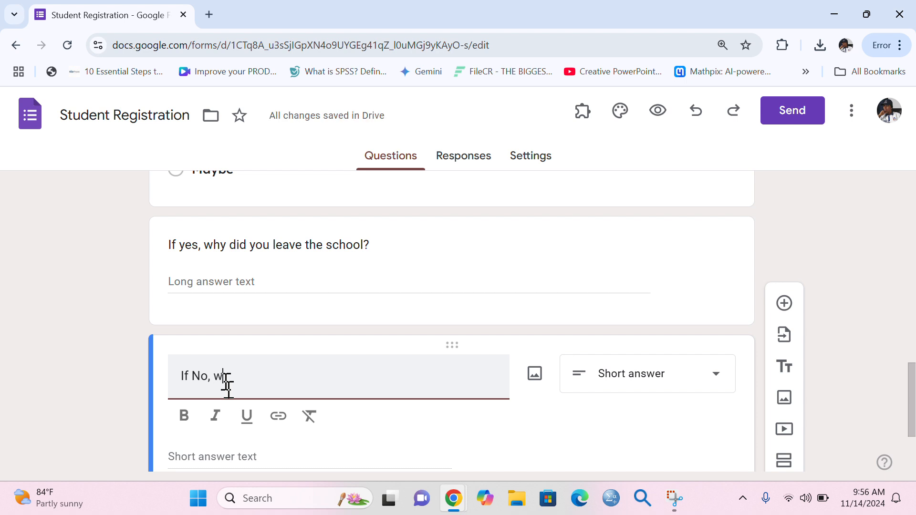
key("BackSpace")
key("BackSpace")
type("how did you ut")
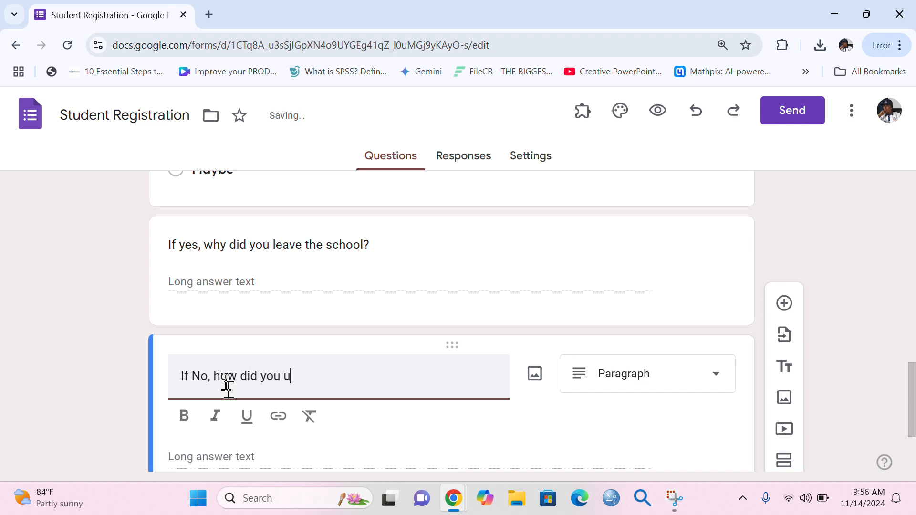
key("BackSpace")
key("BackSpace")
type("this School?")
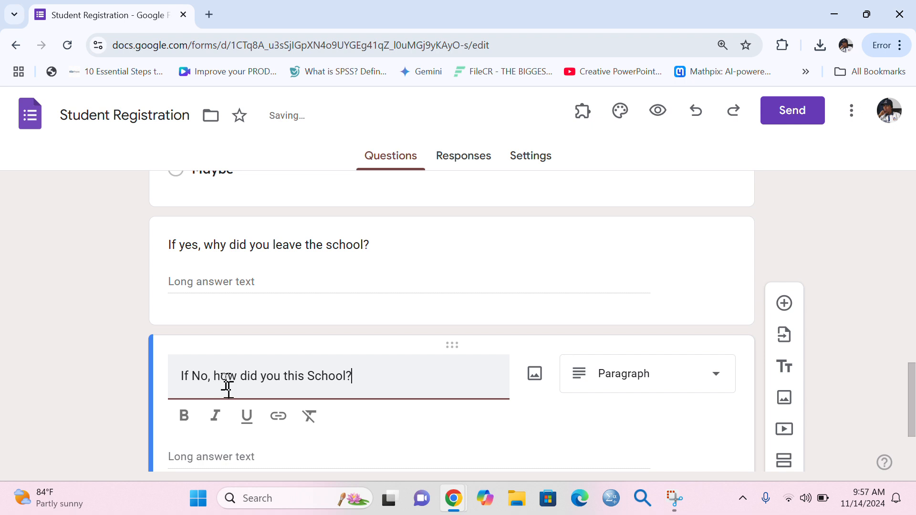
Change the "If No" question to multiple choice and name its first option "Through a friend".
left_click(715, 378)
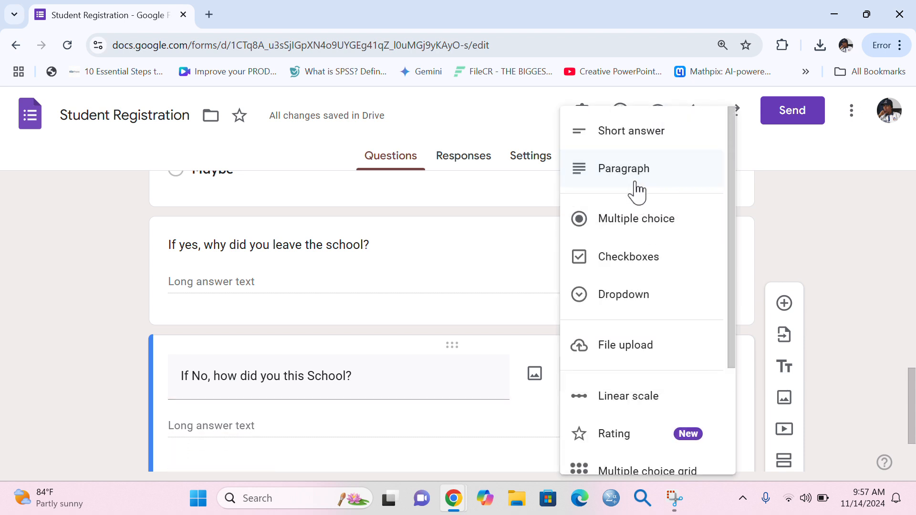
left_click(610, 222)
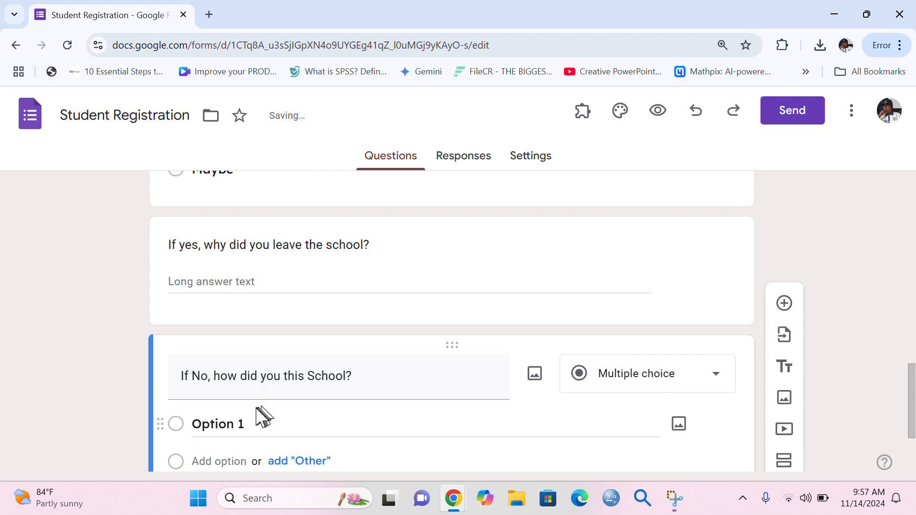
left_click(248, 424)
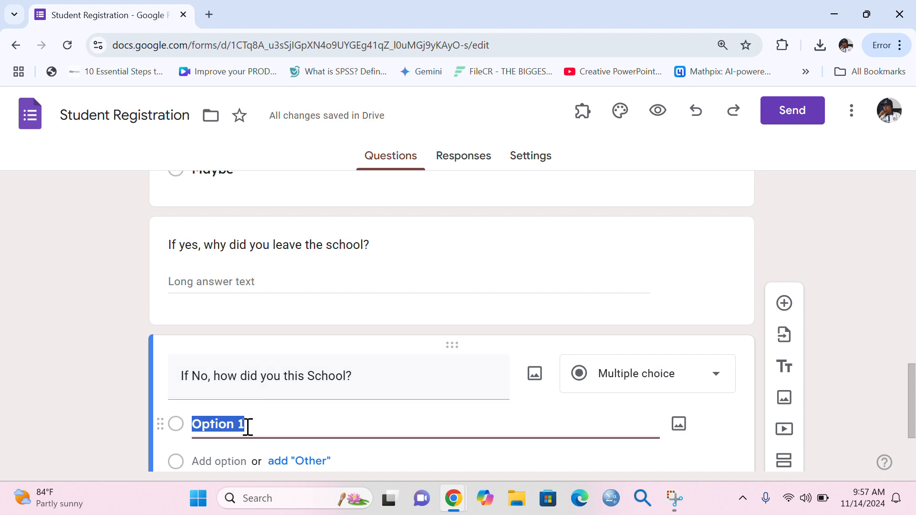
type("Thr")
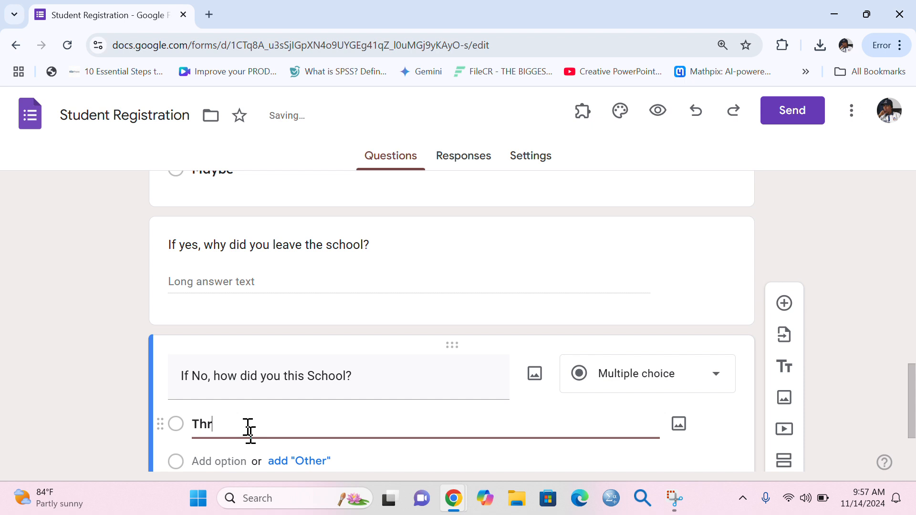
type("ough a frienc")
key("BackSpace")
type("d")
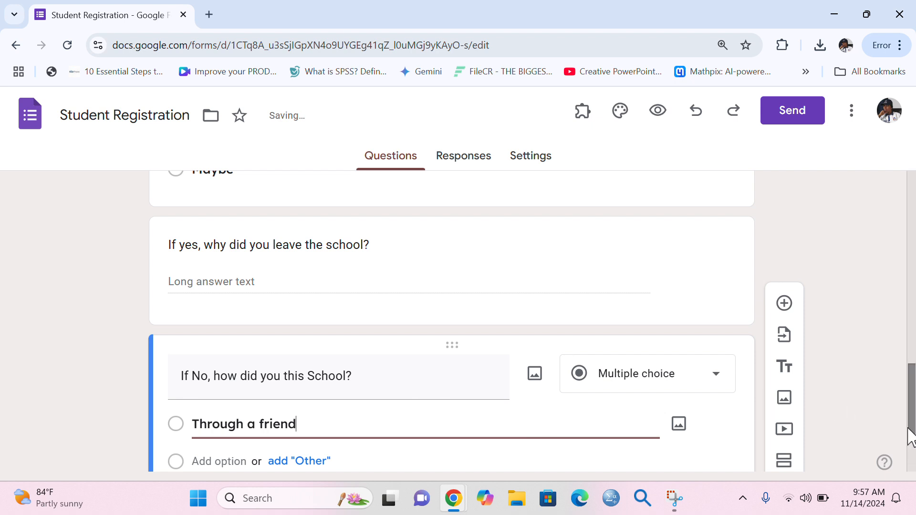
Make the "If No" question required.
left_click_drag(911, 435, 911, 454)
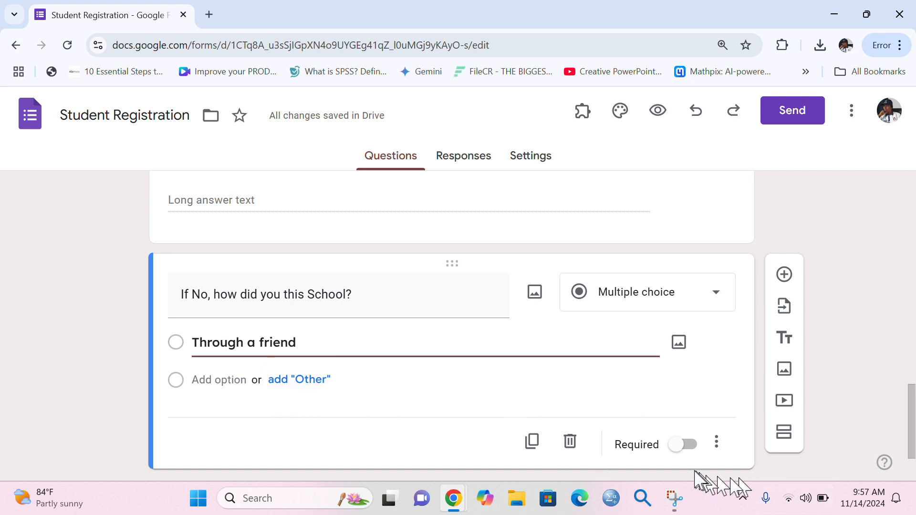
left_click(677, 446)
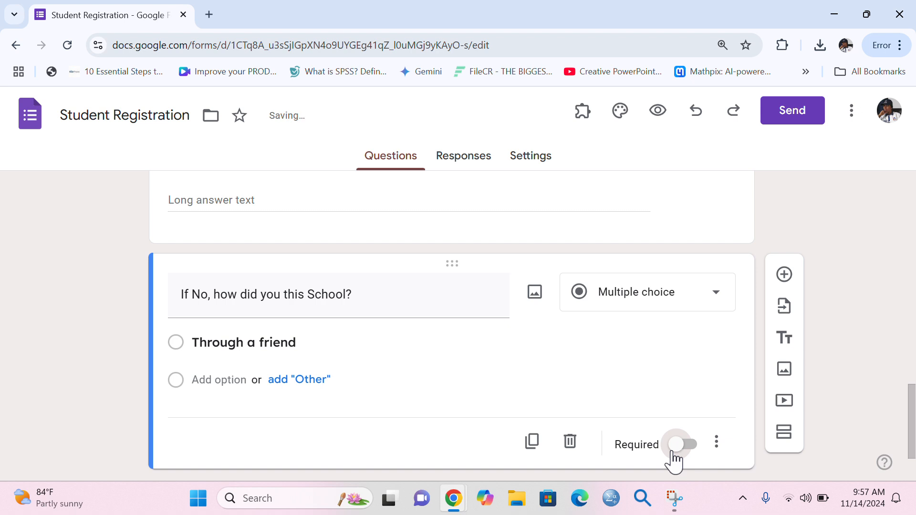
left_click(280, 347)
triple_click(278, 342)
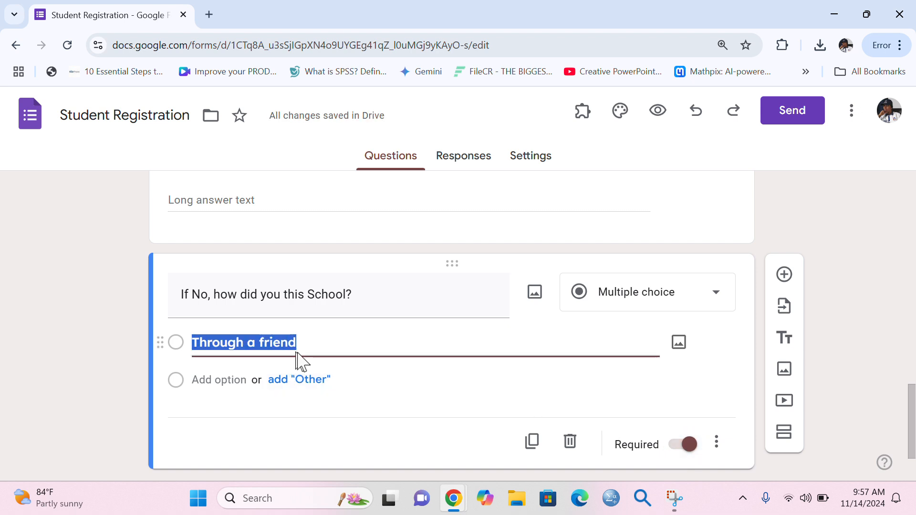
Add an "Other" choice and a second option "Social Media" to the "If No" question.
left_click(308, 381)
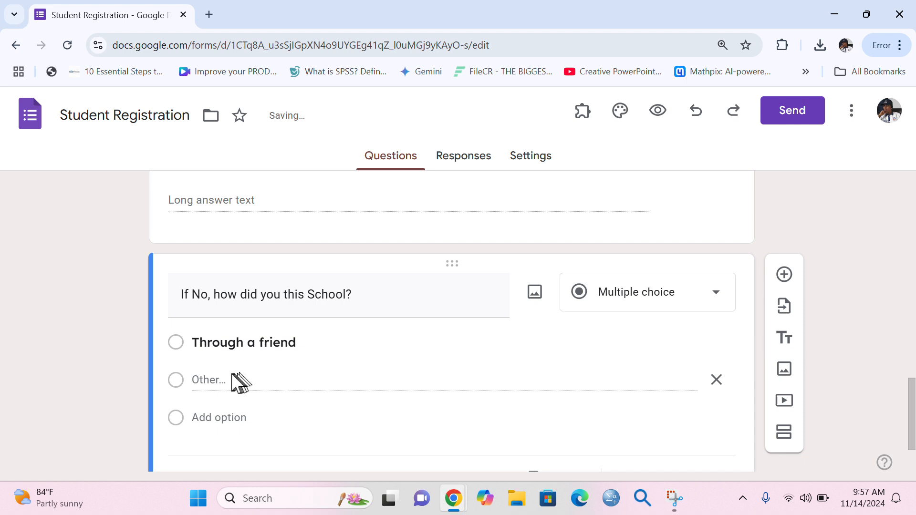
left_click(221, 415)
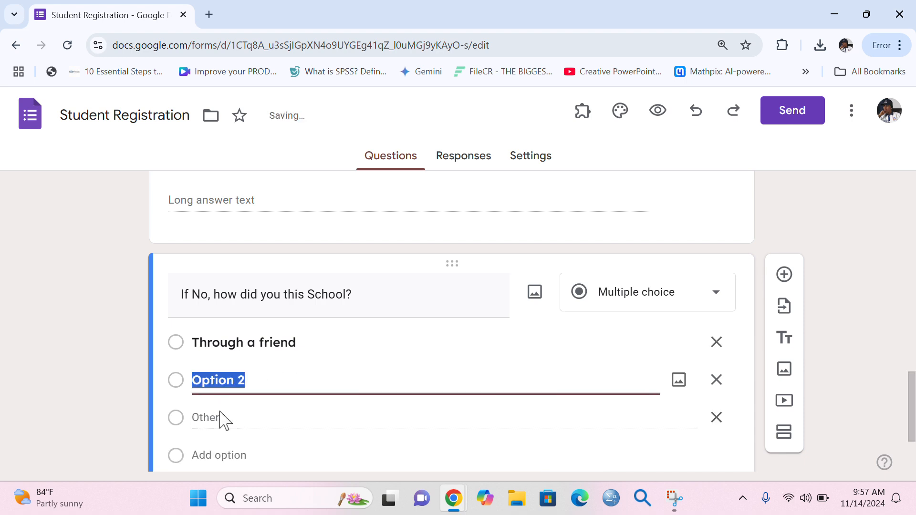
type("S")
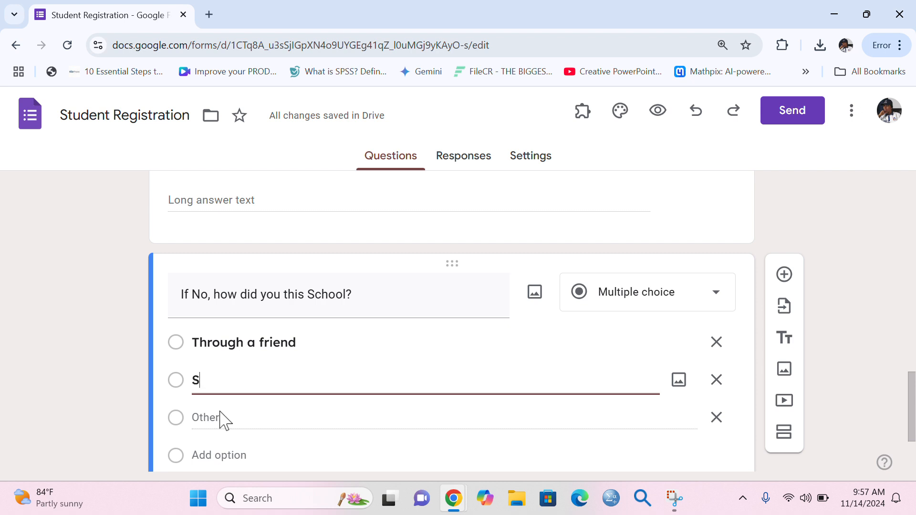
type("ocia")
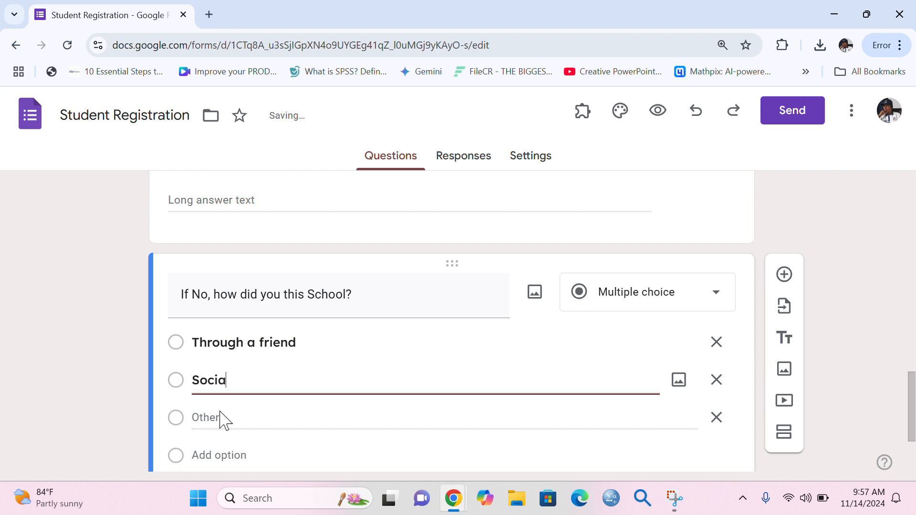
type("l Media")
Add a third option "Through personal awareness" to the "If No, how did you this School?" question.
left_click(244, 456)
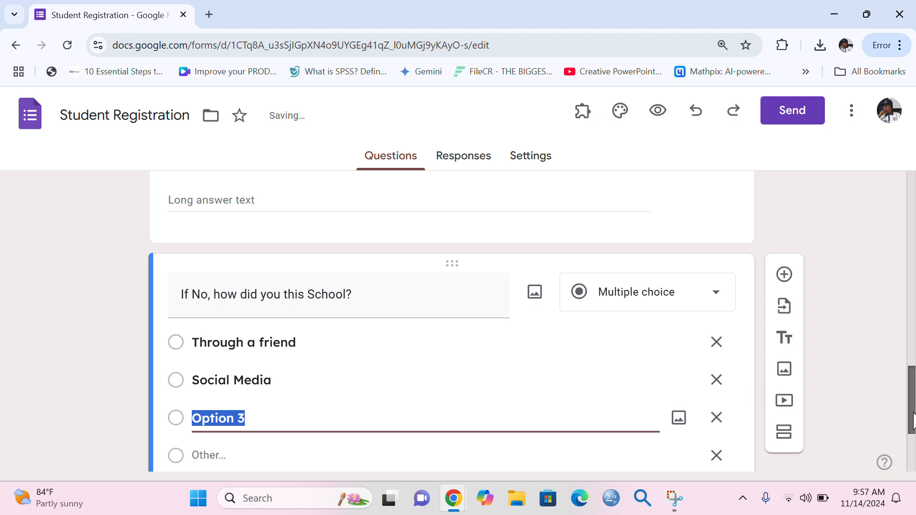
left_click_drag(912, 420, 913, 436)
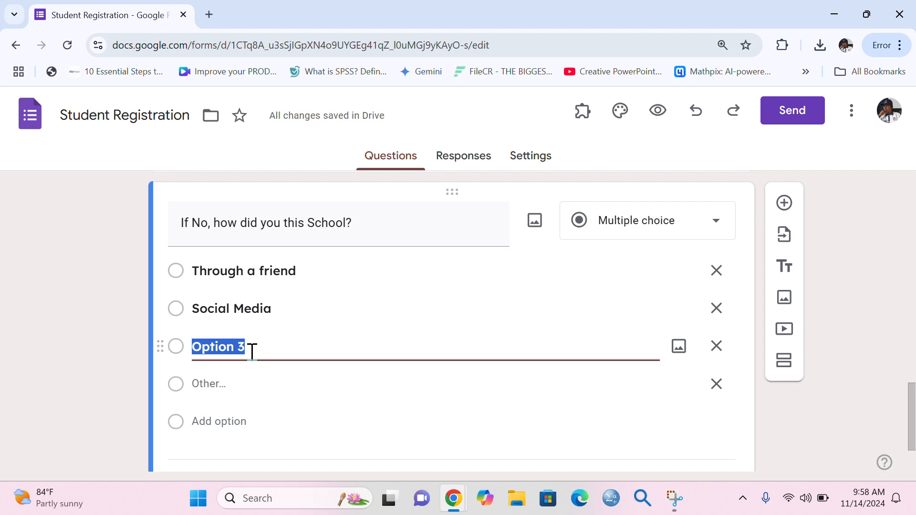
type("Thro")
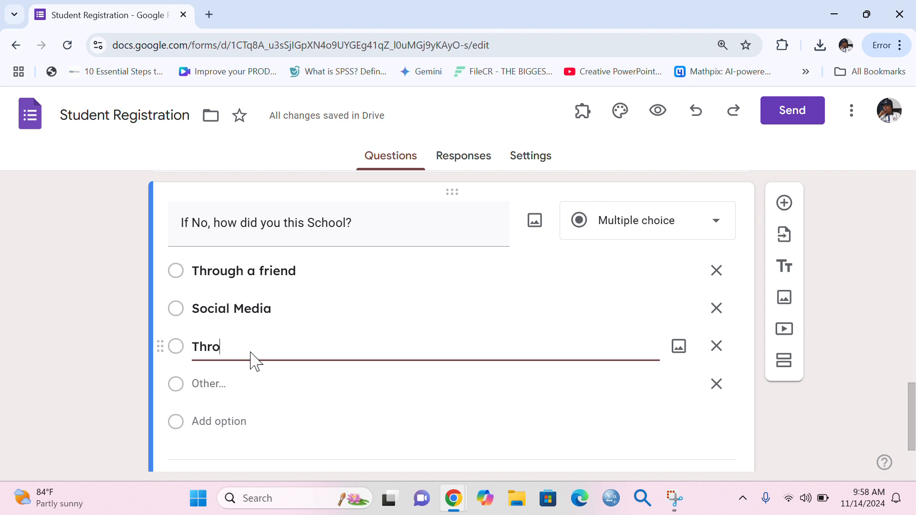
type("ugh o")
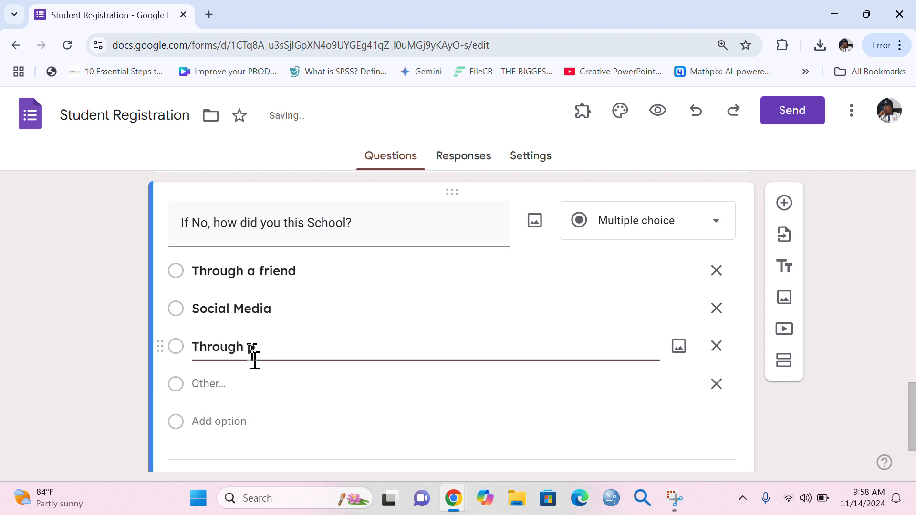
type("ersonal awarem")
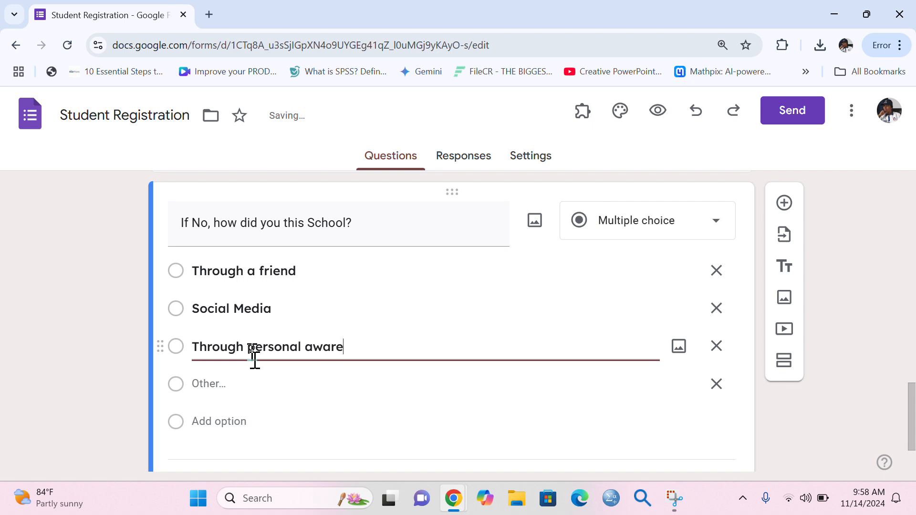
key("BackSpace")
type("ness")
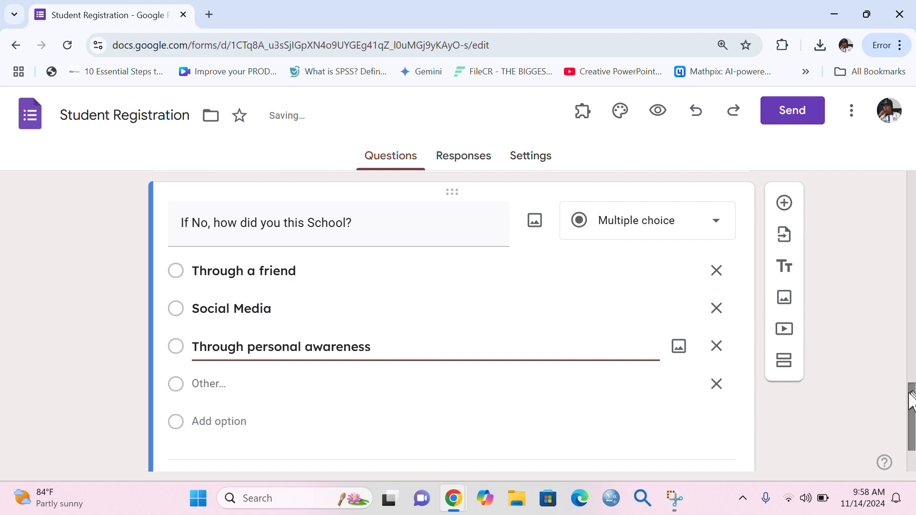
Add a new question at the end of the form with the text "Do you have a sponsor?", correcting its spelling.
mouse_move(911, 400)
left_mouse_down()
mouse_move(912, 315)
mouse_move(913, 413)
left_mouse_up()
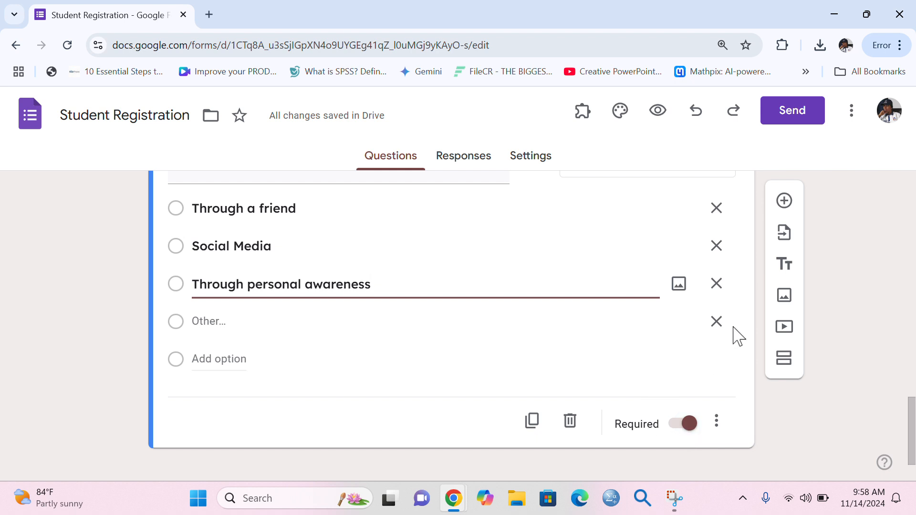
left_click(786, 200)
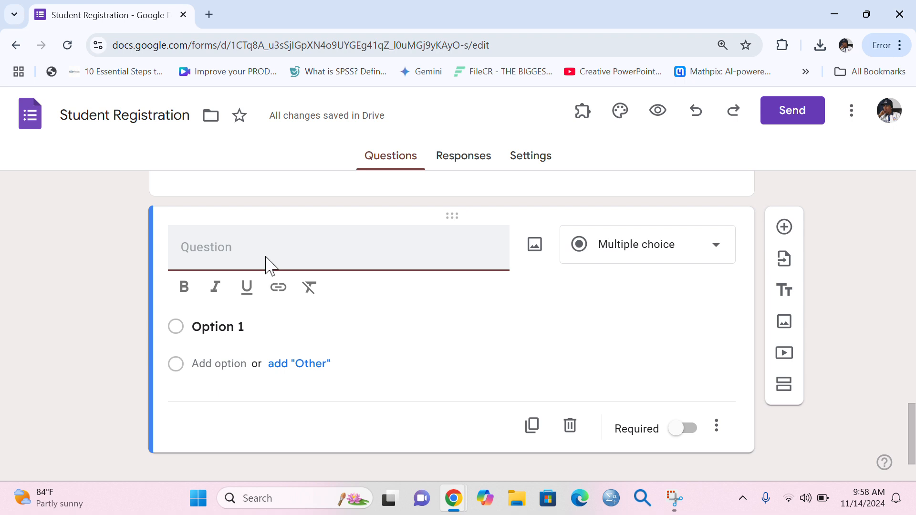
type("Do you ")
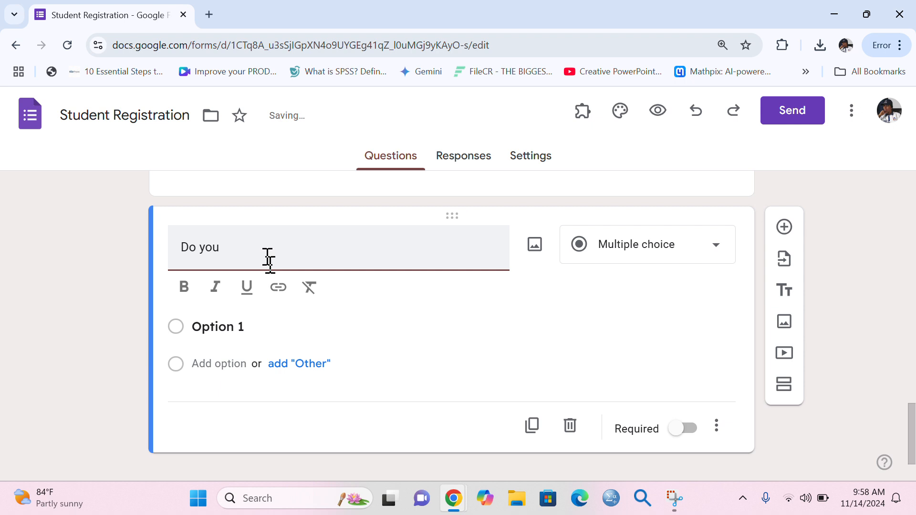
type("have a spo")
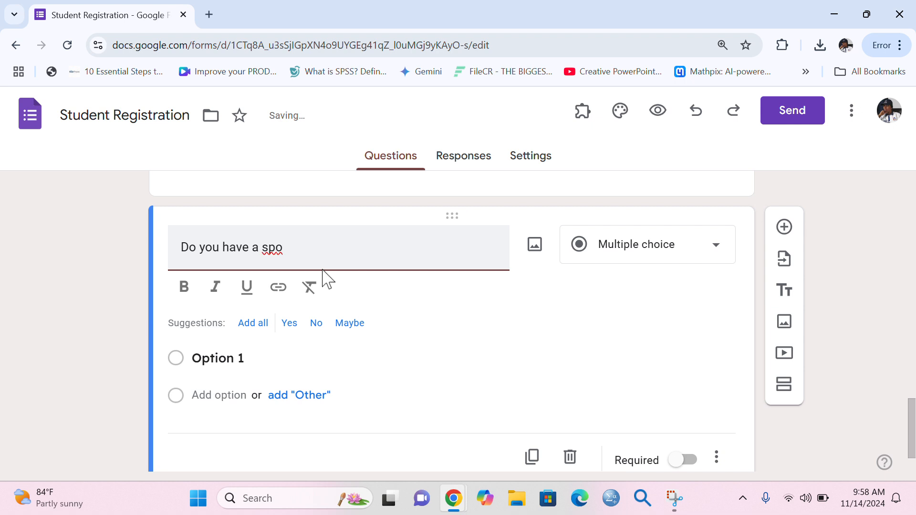
type("rsor?")
double_click(285, 252)
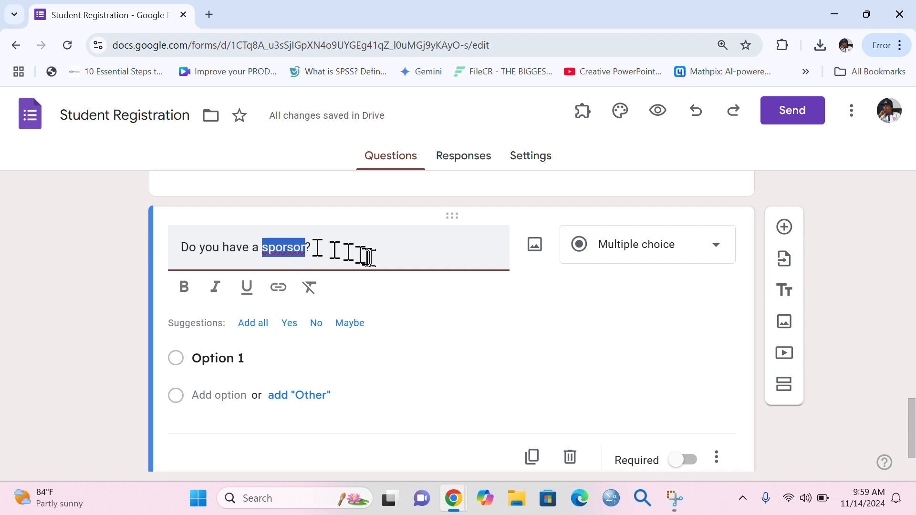
right_click(336, 261)
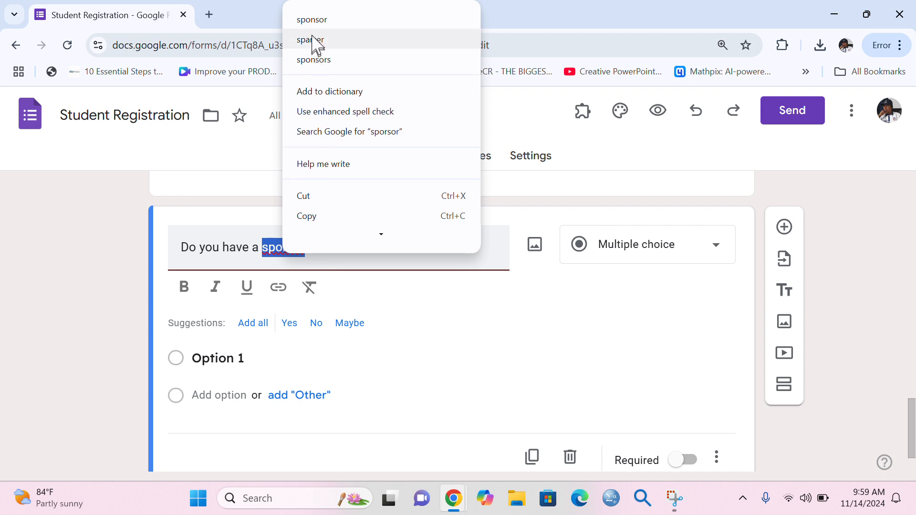
left_click(312, 22)
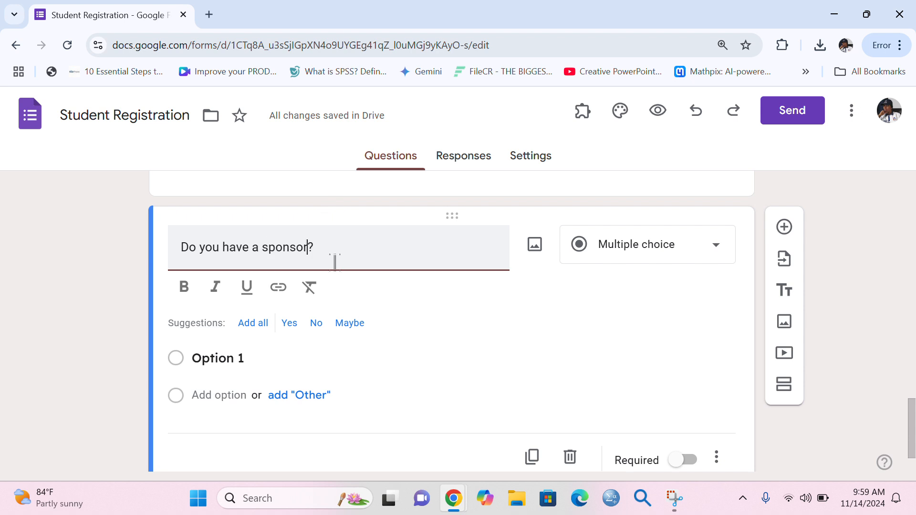
Give the sponsor question the suggested options "Yes" and "No", leaving no "Other" choice.
left_click(242, 362)
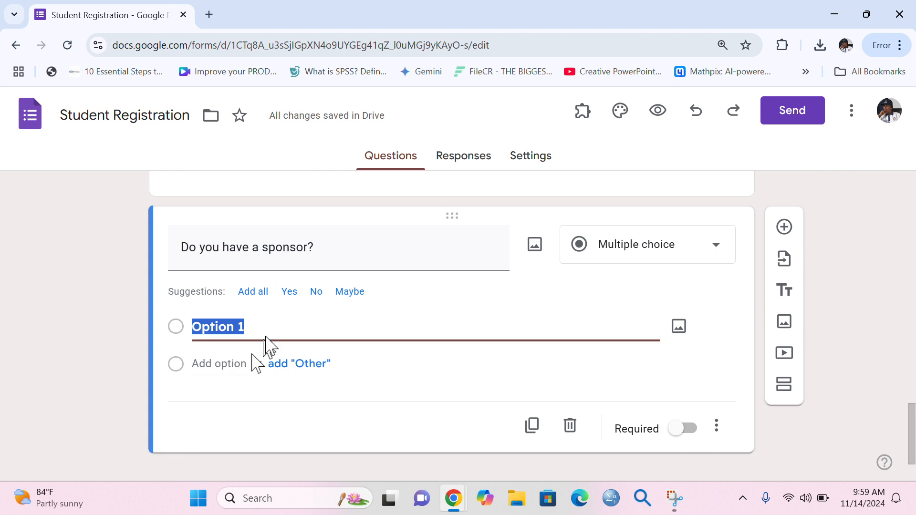
left_click(289, 291)
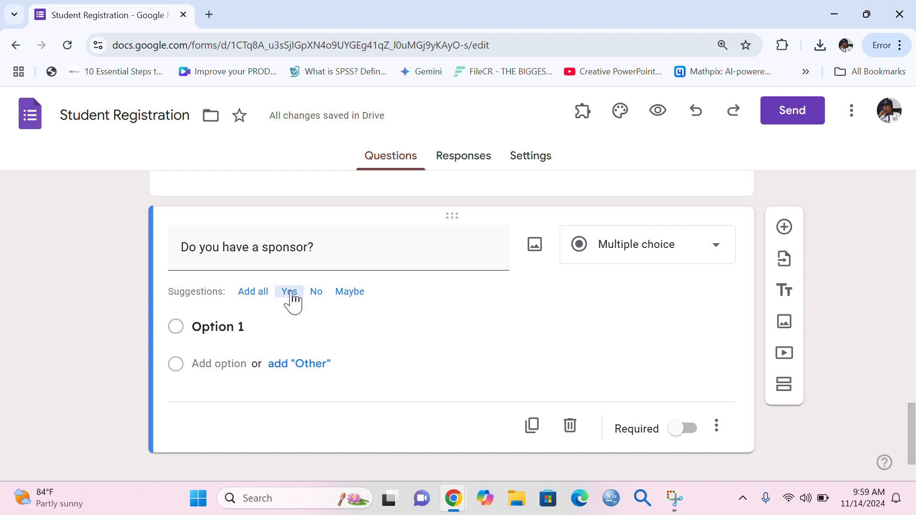
left_click(275, 368)
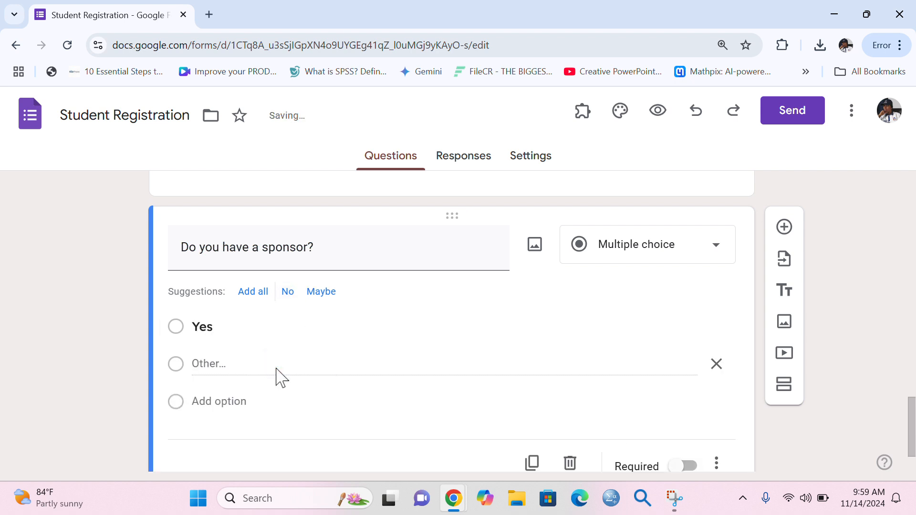
left_click(286, 305)
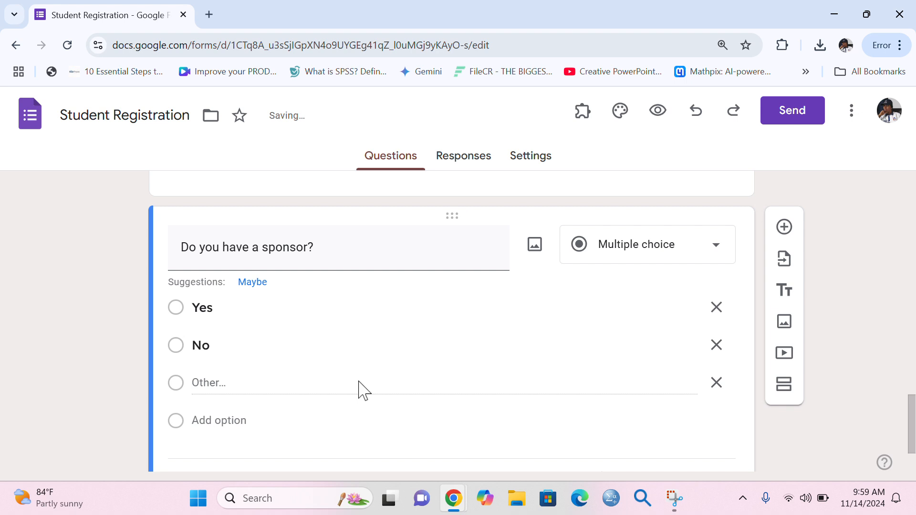
left_click(717, 383)
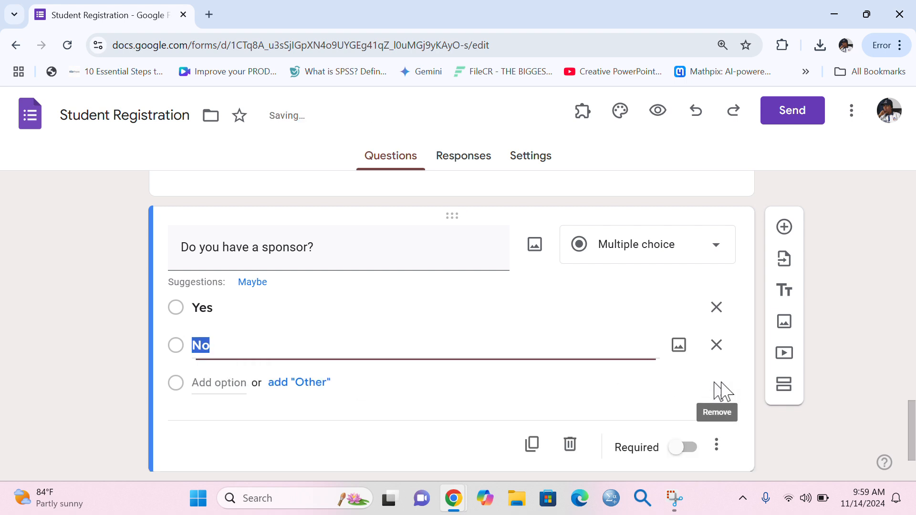
Add a required short-answer question with the text "If Yes, what is your sponsor's occupation?".
left_click(784, 227)
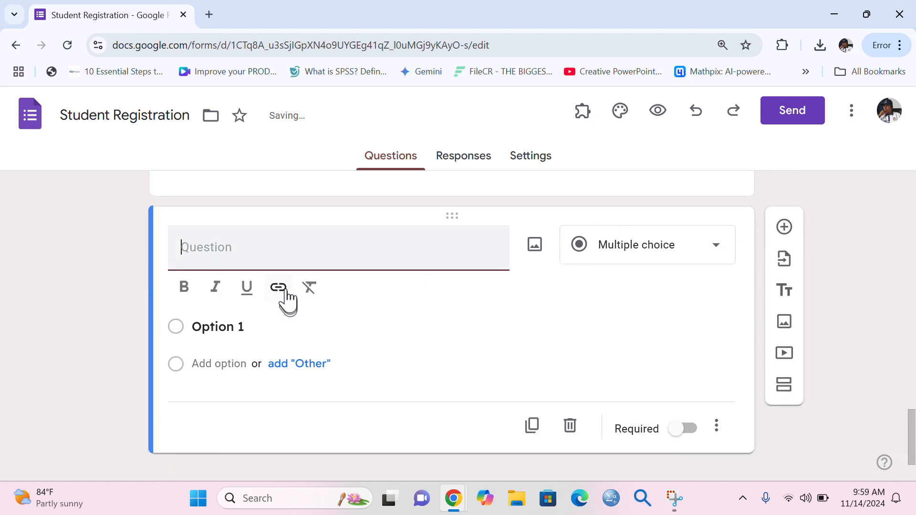
type("If Y")
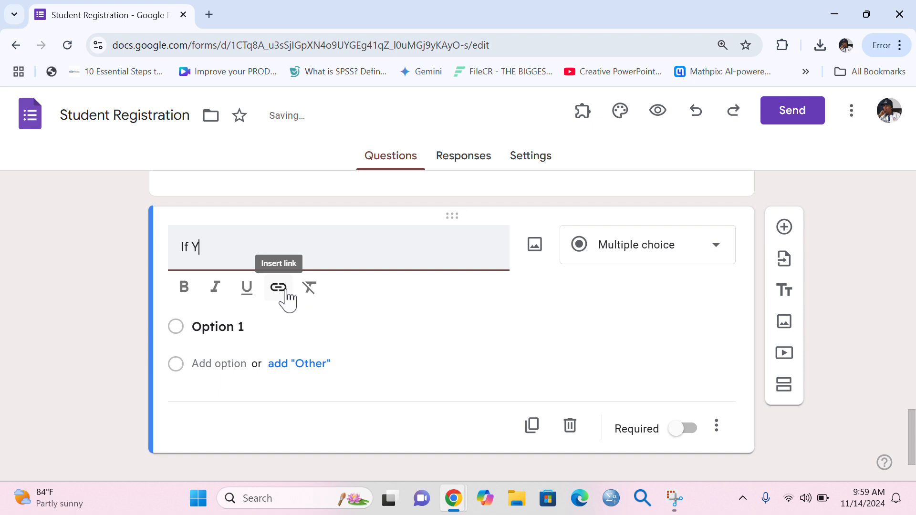
type("es, what is your")
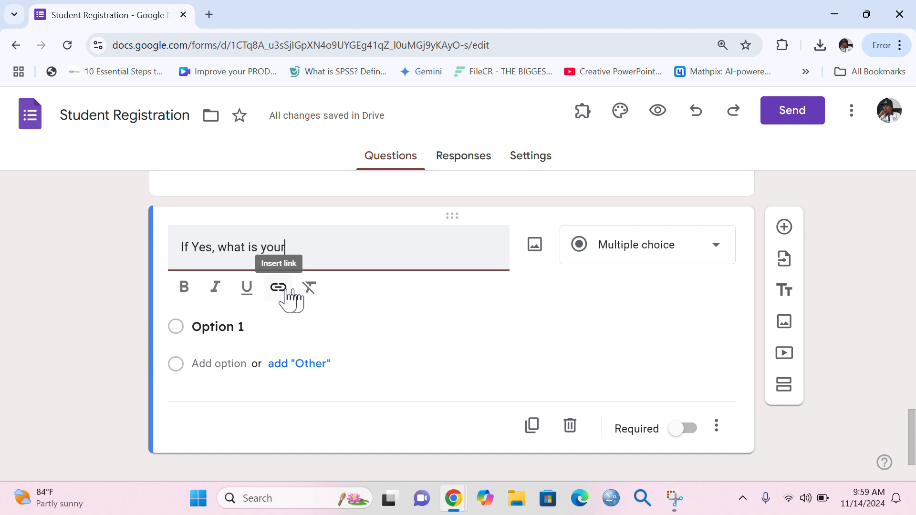
type("p")
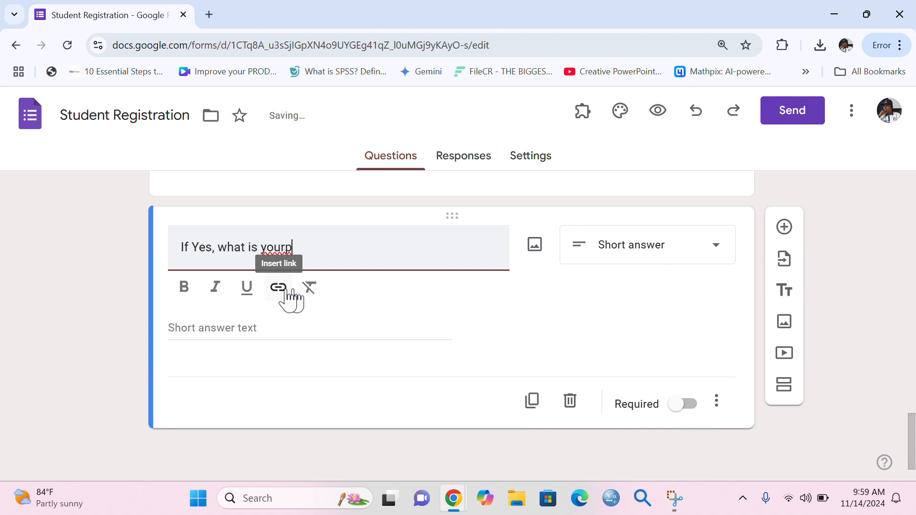
key("BackSpace")
type("sponsor's occup")
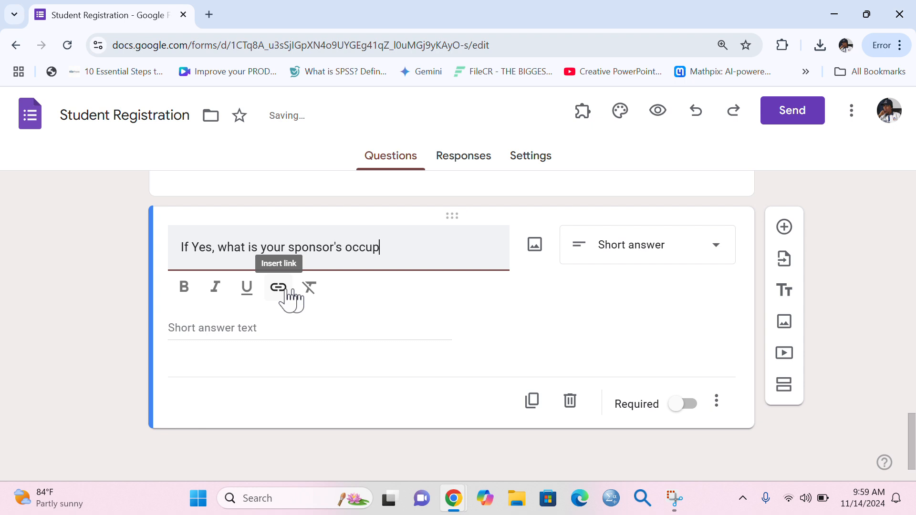
type("ation")
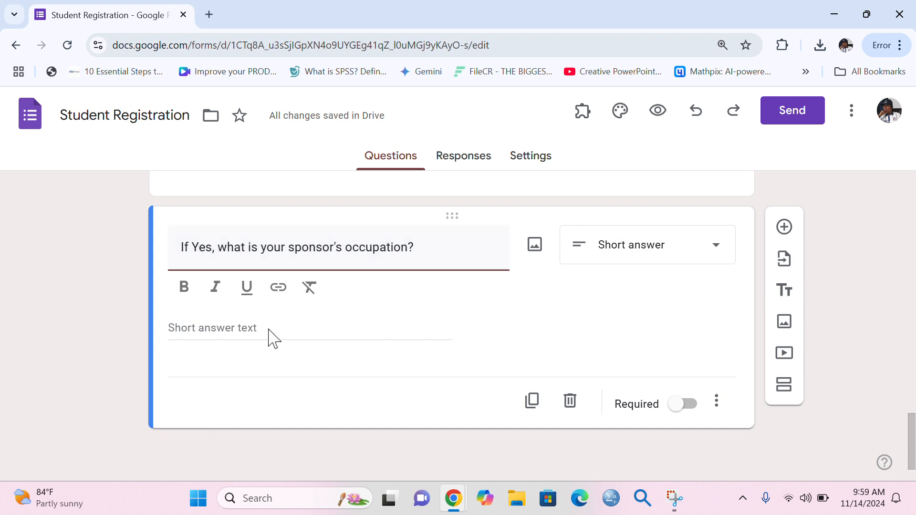
left_click(268, 330)
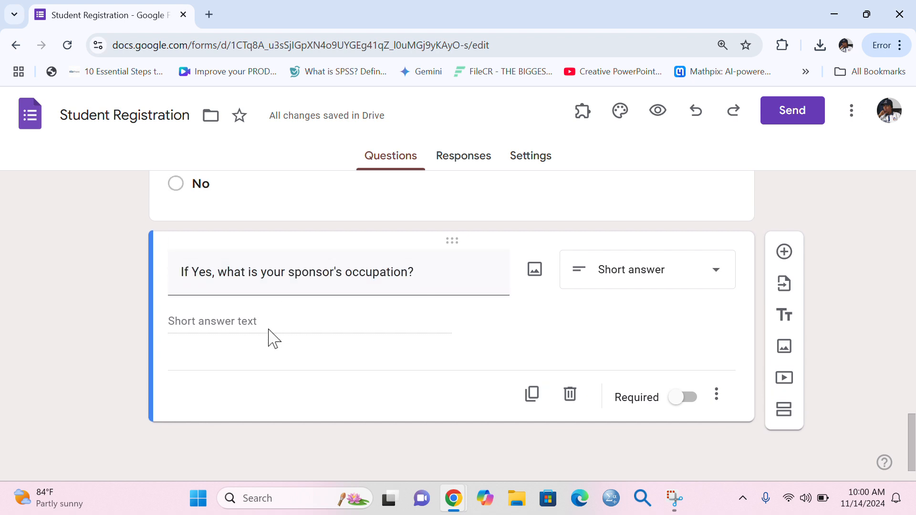
left_click(677, 403)
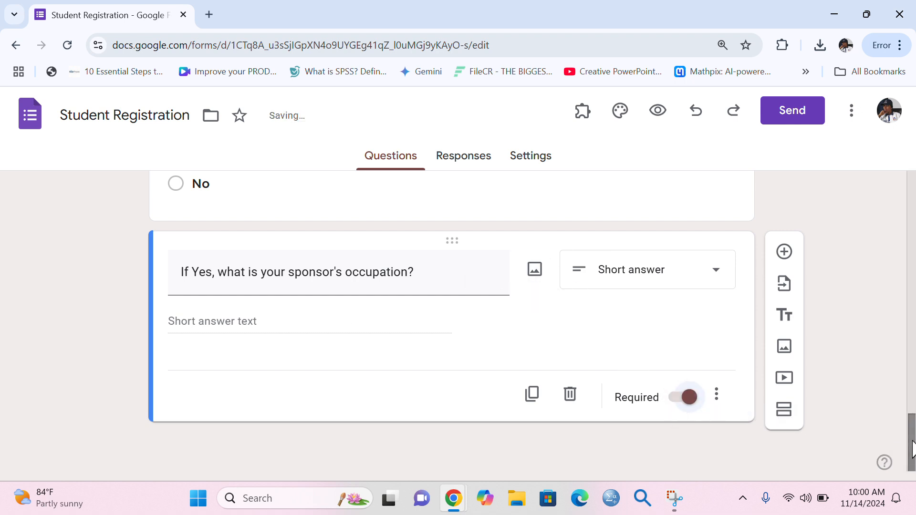
Check the form's responses view and return to its questions.
left_click_drag(912, 448, 828, 280)
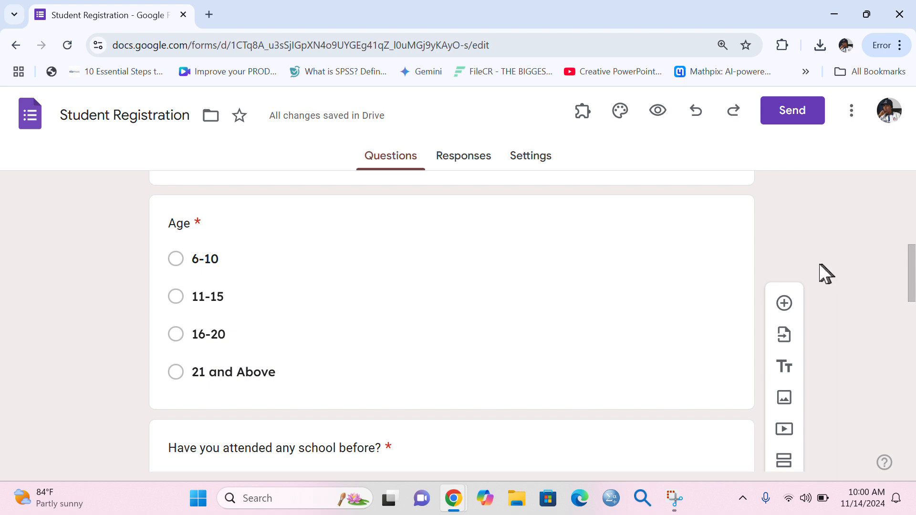
left_click(475, 160)
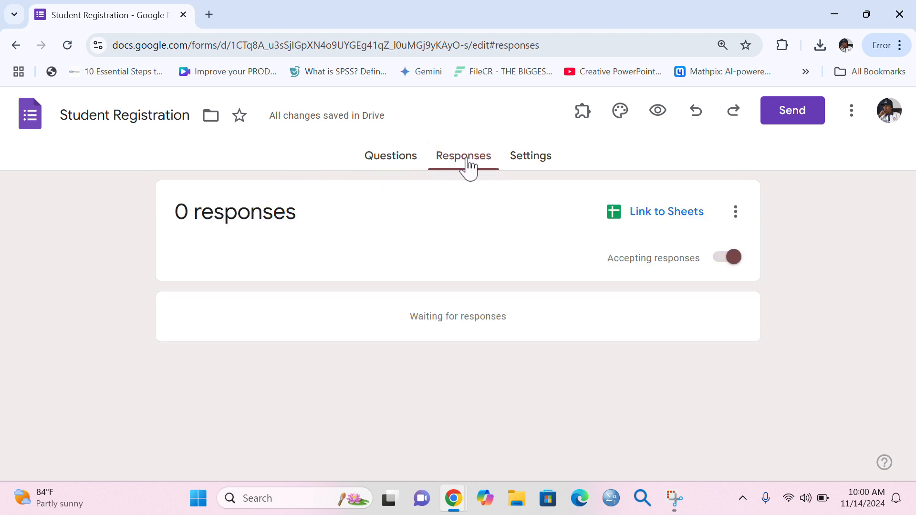
left_click(390, 164)
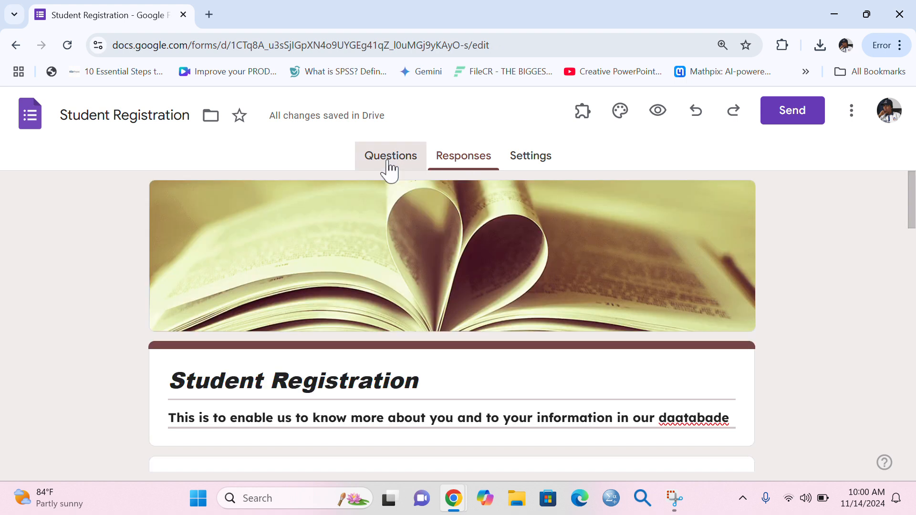
Open the form's sending options, shorten its share link and copy it.
left_click(792, 119)
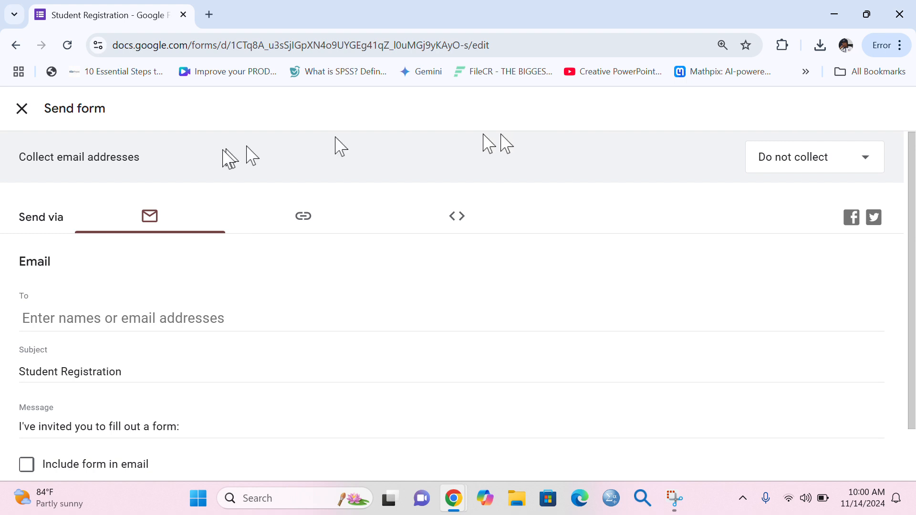
left_click(305, 229)
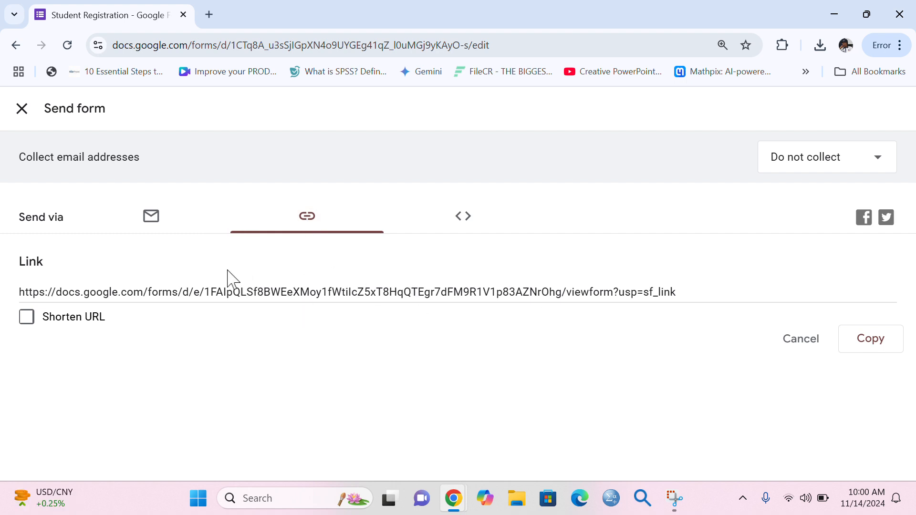
left_click(153, 230)
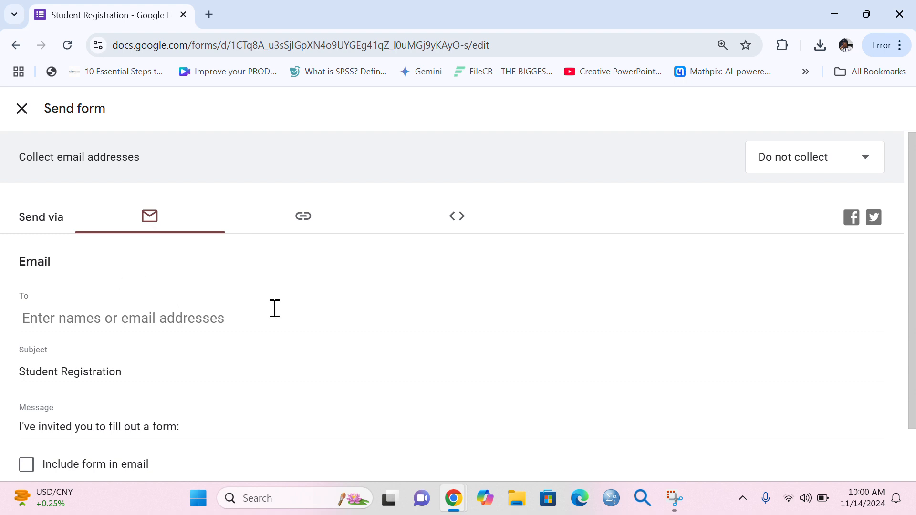
left_click(302, 223)
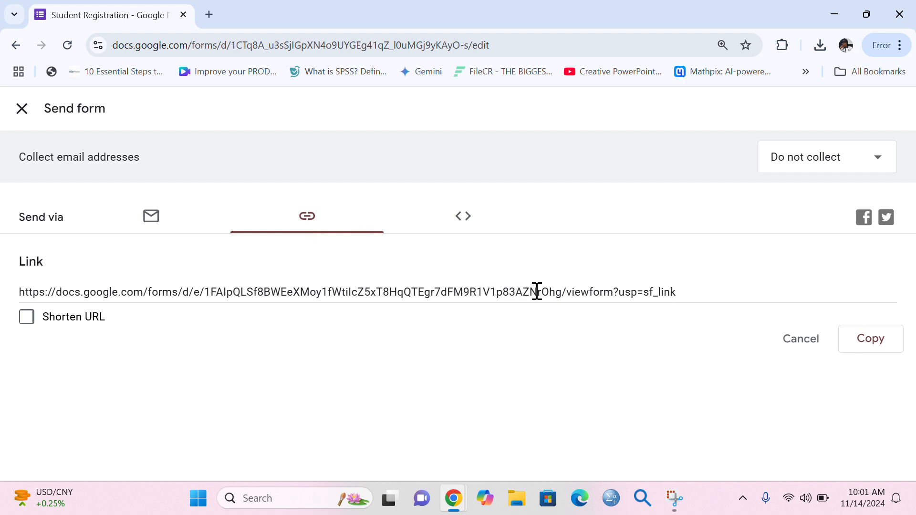
left_click(27, 316)
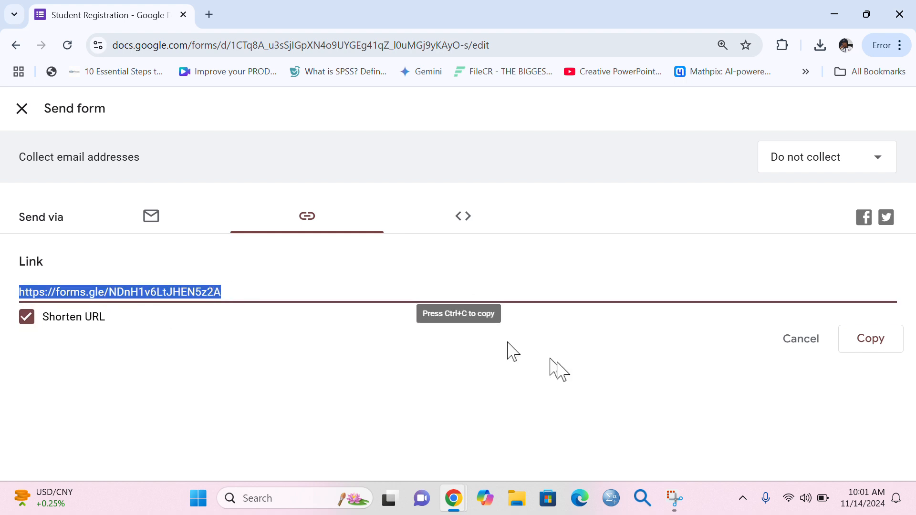
left_click(870, 339)
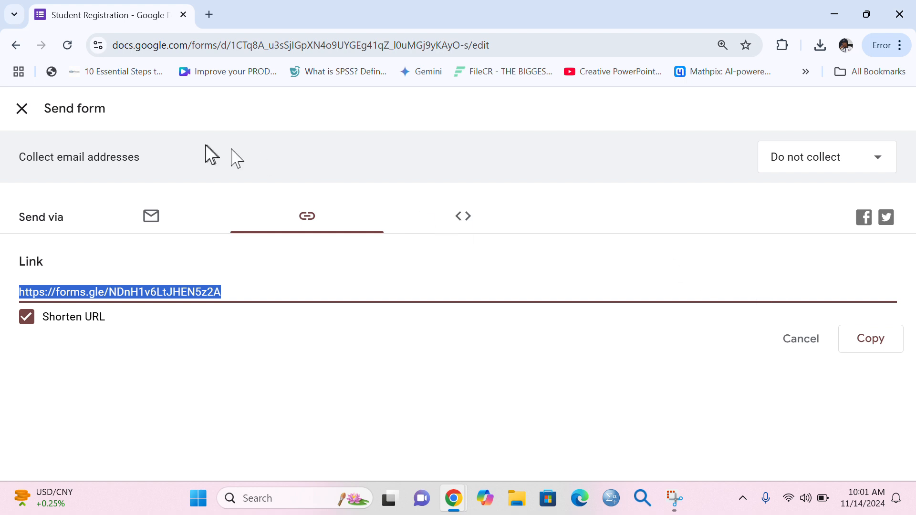
Open WhatsApp Web in a new browser tab alongside the form.
left_click(210, 15)
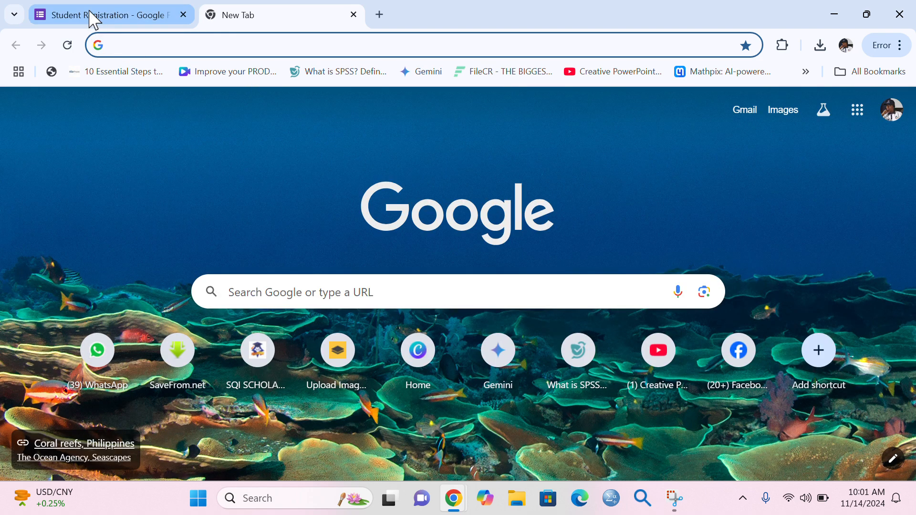
left_click(97, 350)
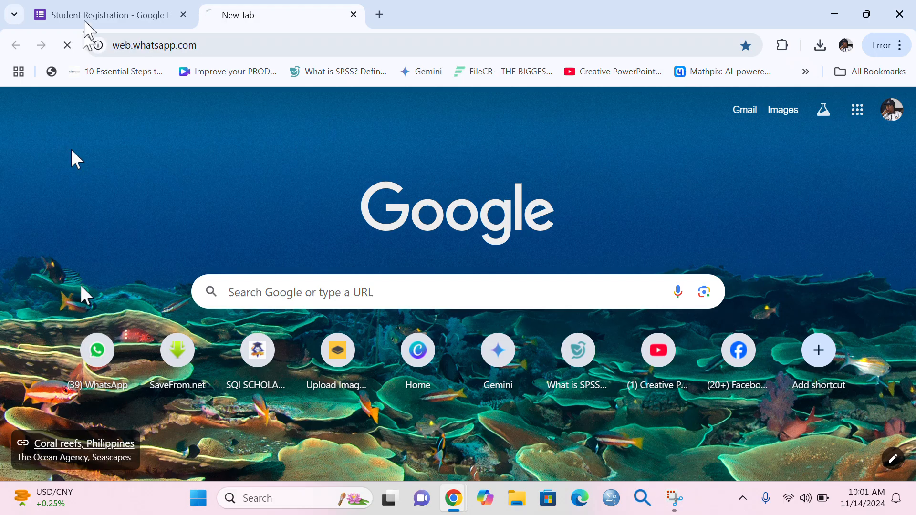
left_click(102, 18)
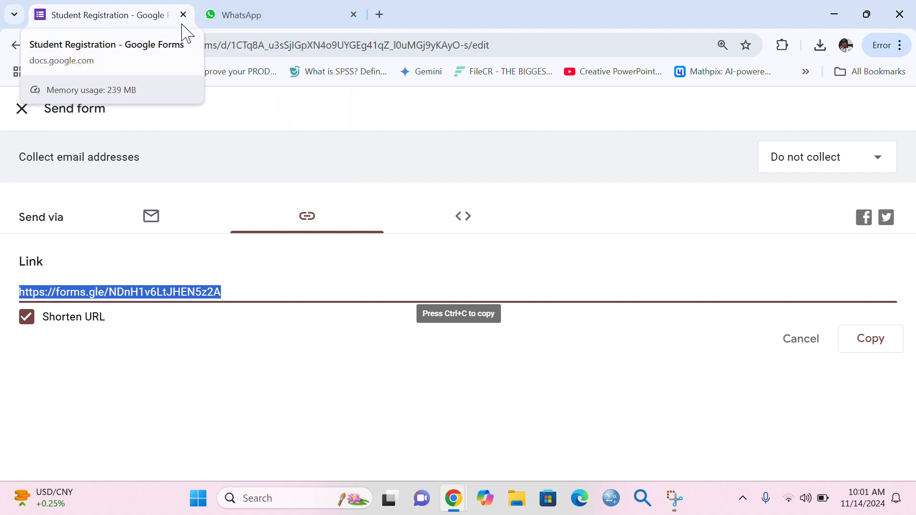
left_click(245, 20)
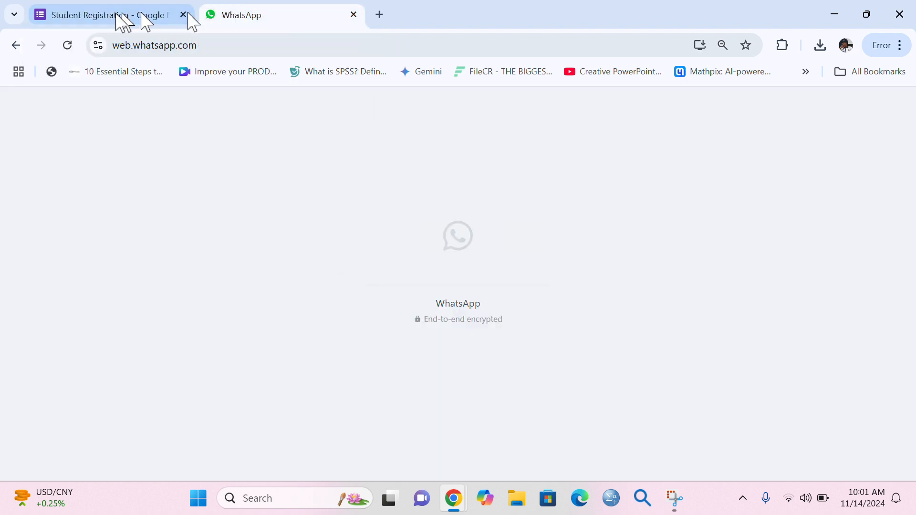
Return to the Student Registration form and leave its sending options for the question editor.
left_click(119, 22)
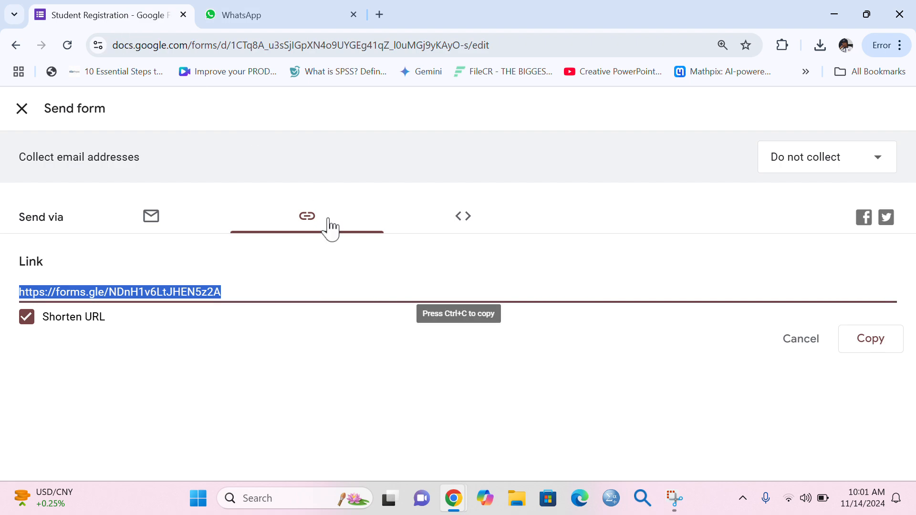
left_click(425, 257)
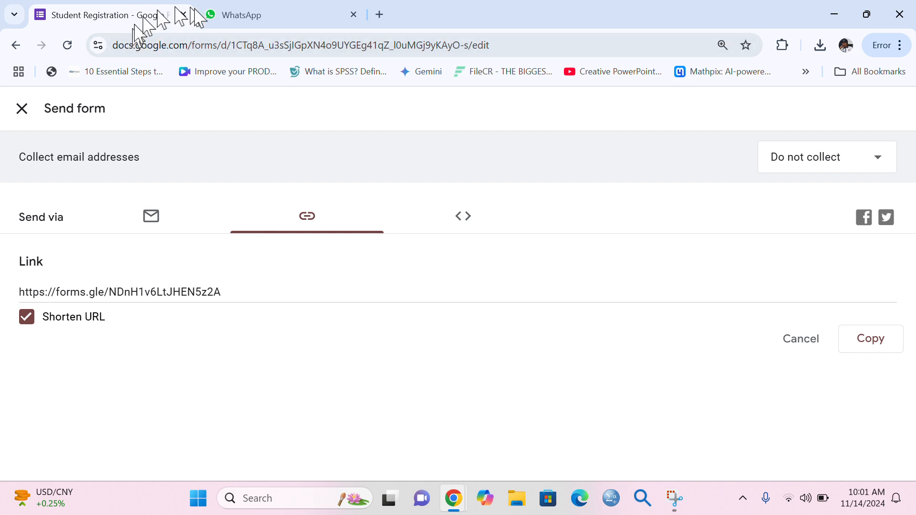
left_click(234, 22)
left_click(143, 14)
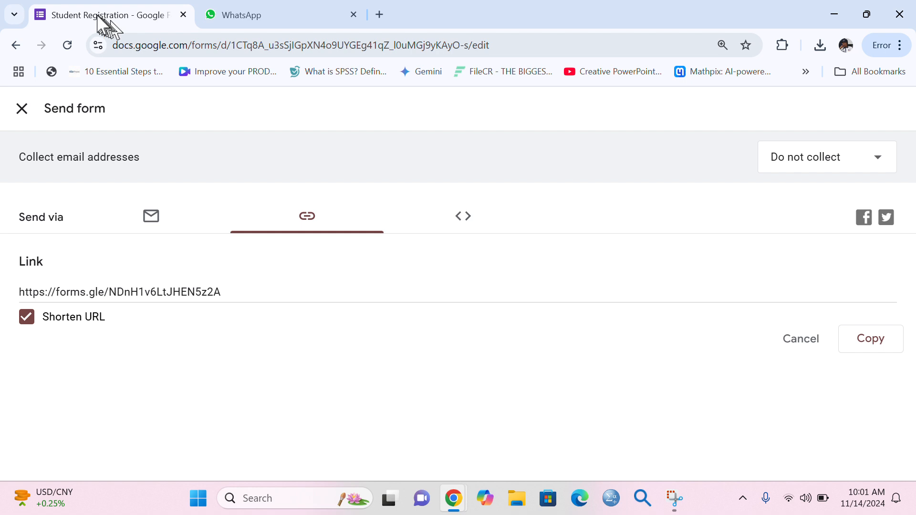
left_click(13, 45)
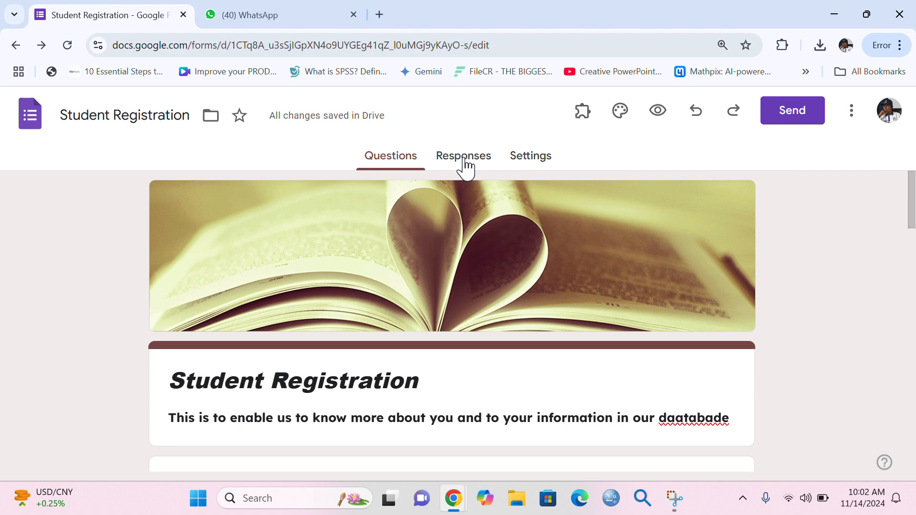
left_click(262, 22)
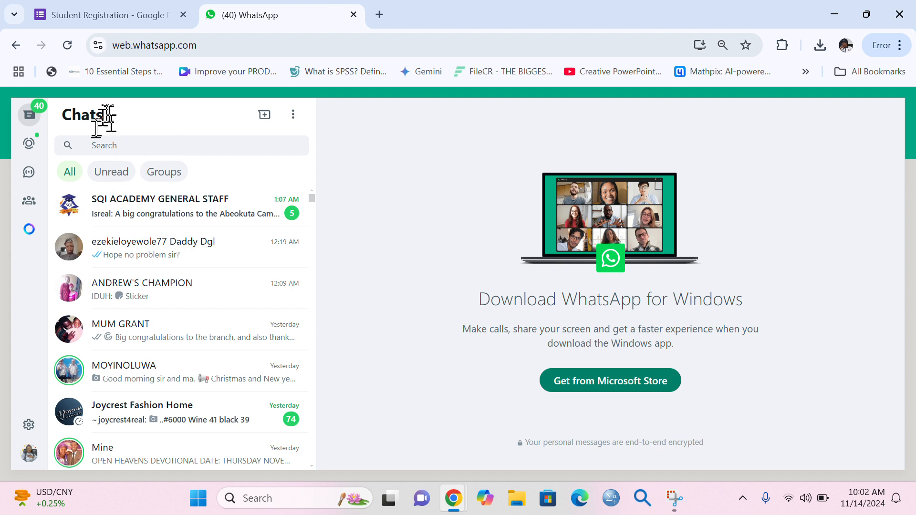
left_click(146, 258)
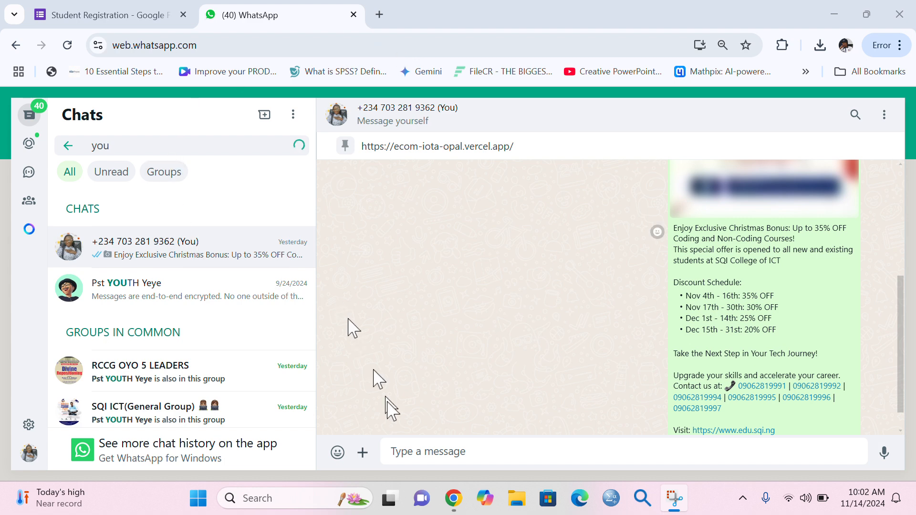
left_click(424, 451)
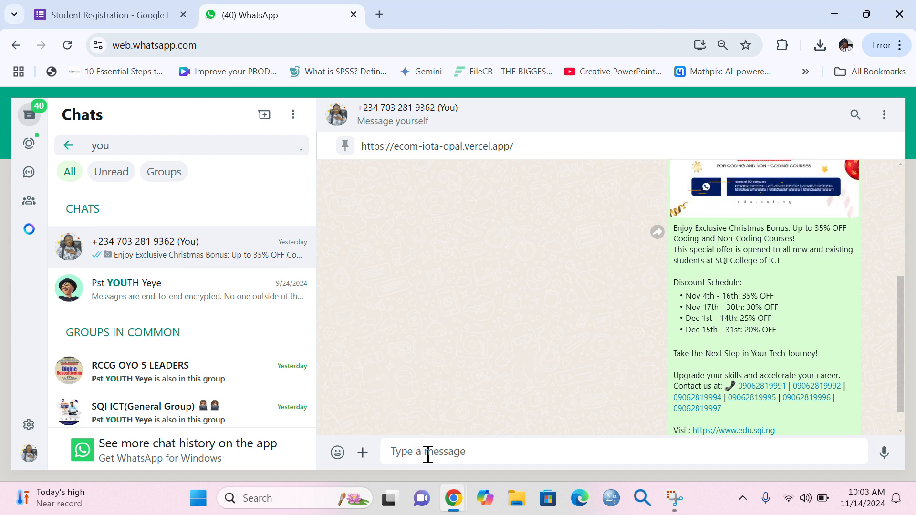
type("https://forms.gle/NDnH1v6LtJHEN5z2A")
key("Return")
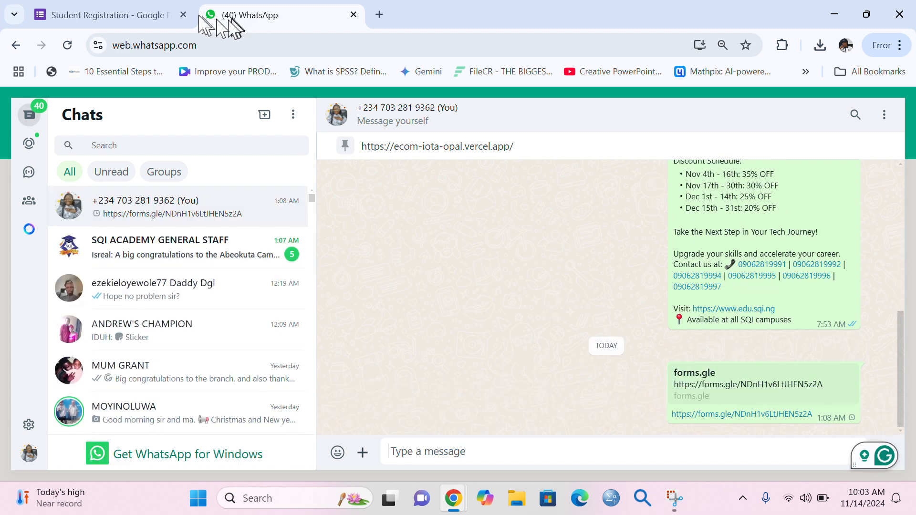
Switch back to the Student Registration form and open its responses view.
left_click(149, 21)
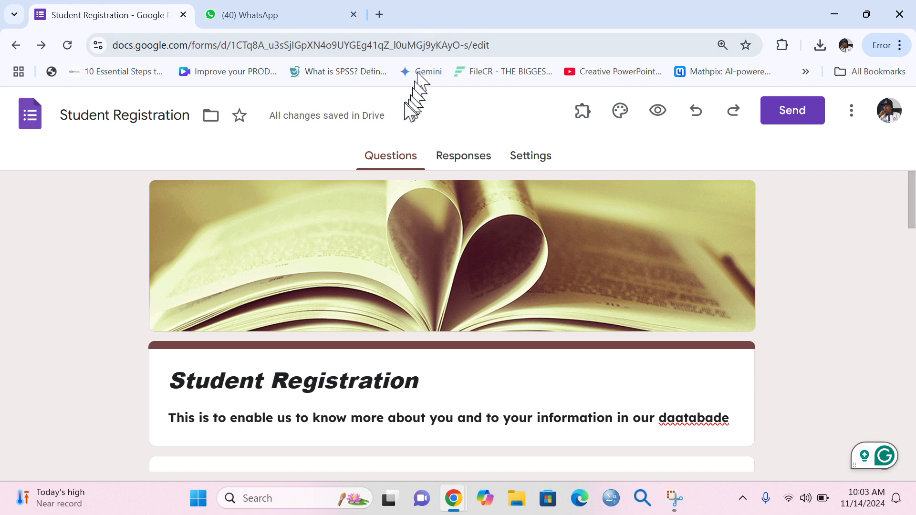
left_click(454, 161)
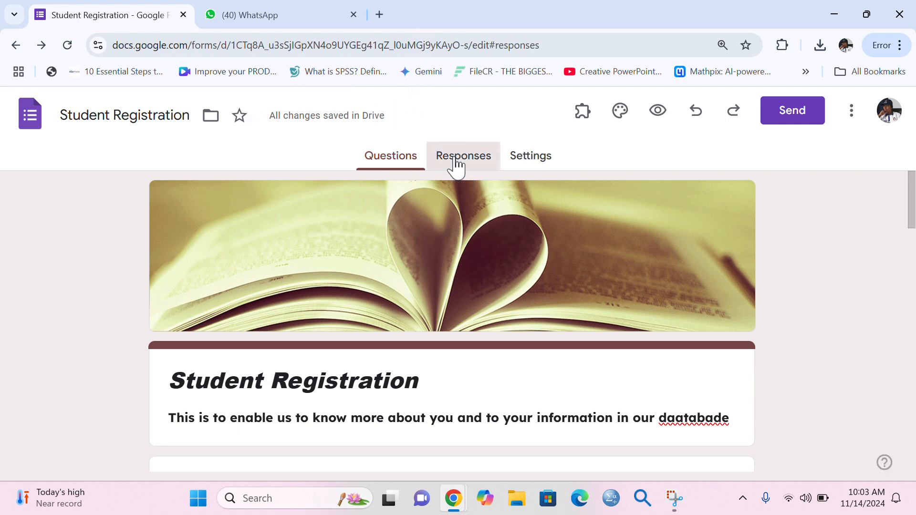